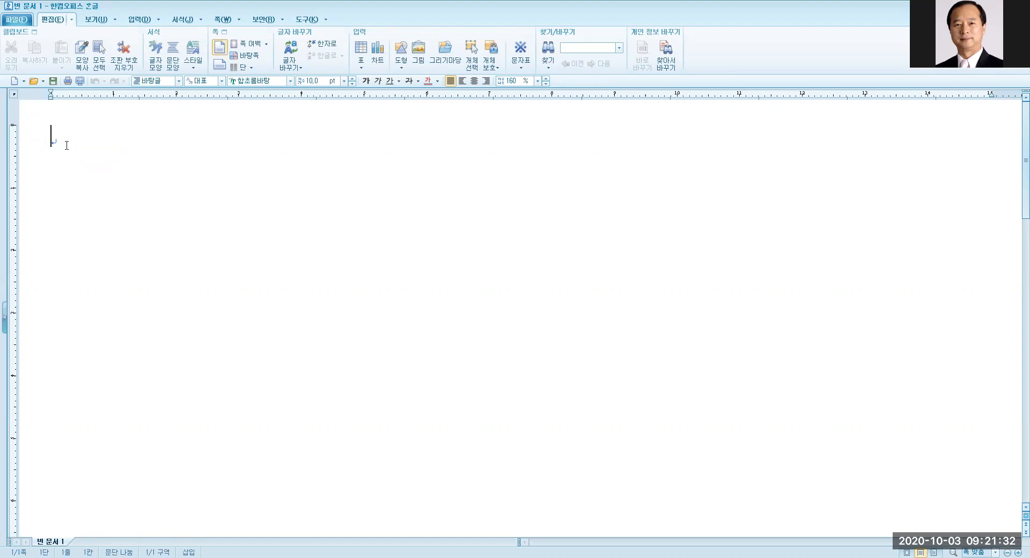
Type the title 우리동네 당번약국 정보 on the first line, leaving an empty line below it.
type("우리")
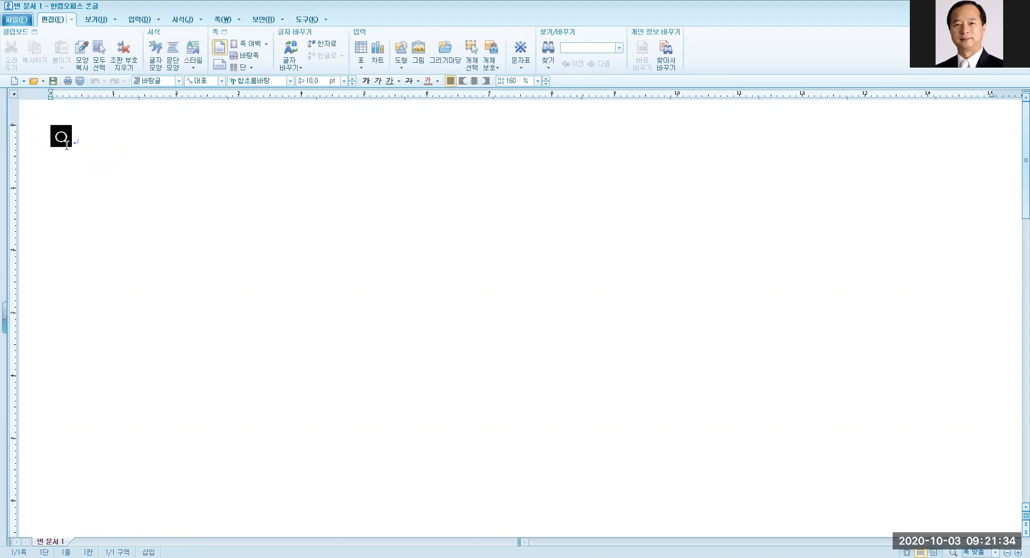
type("동네")
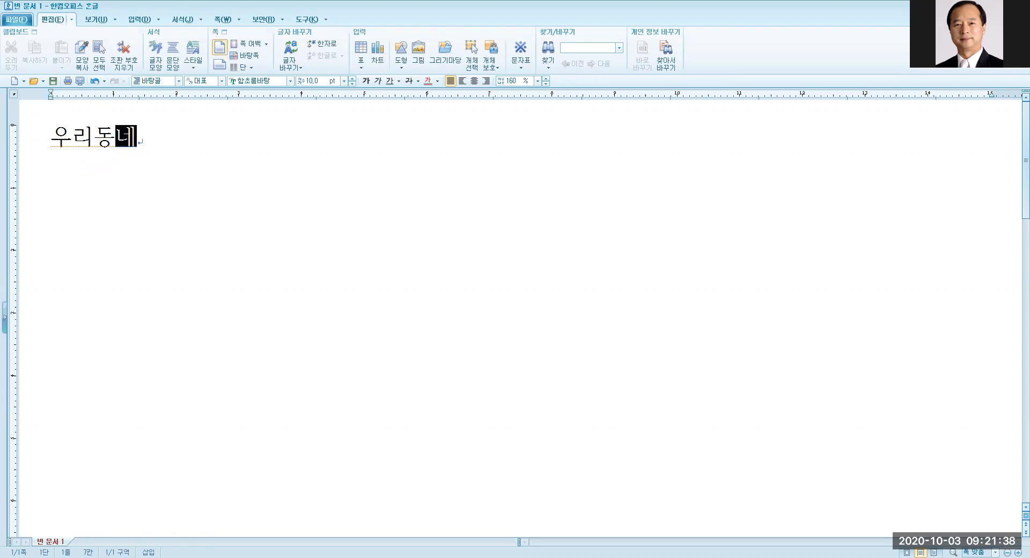
type(" 당")
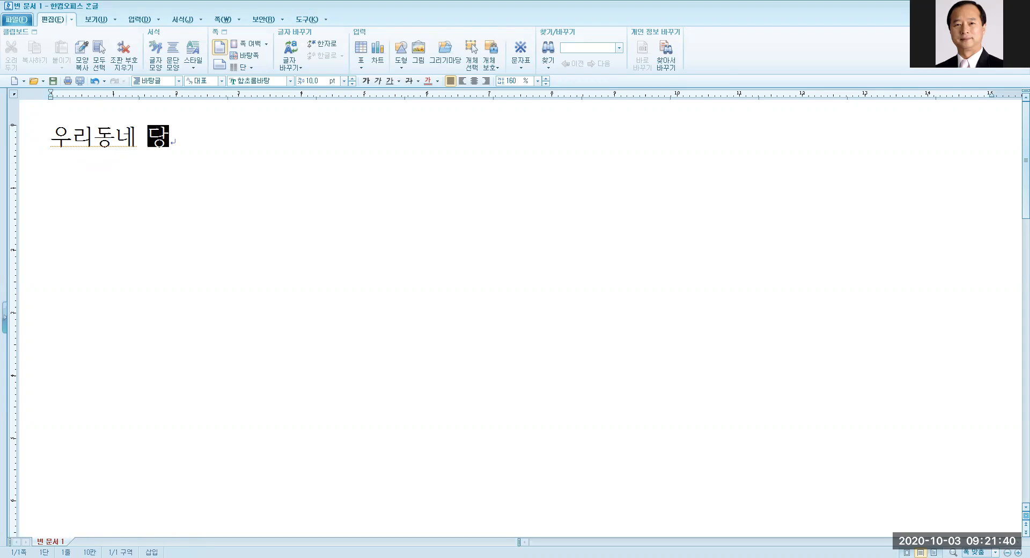
type("번약")
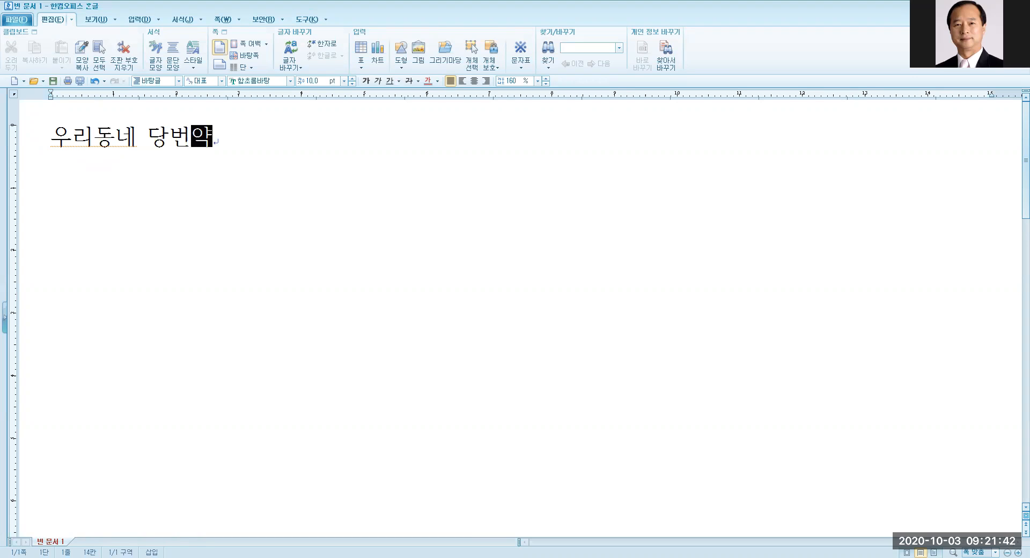
type("국 ")
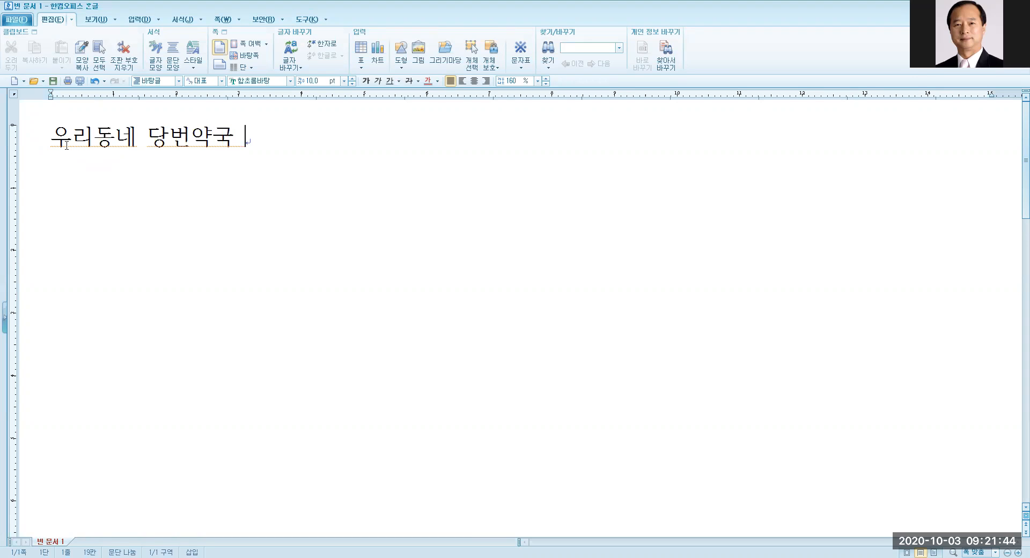
type("정보")
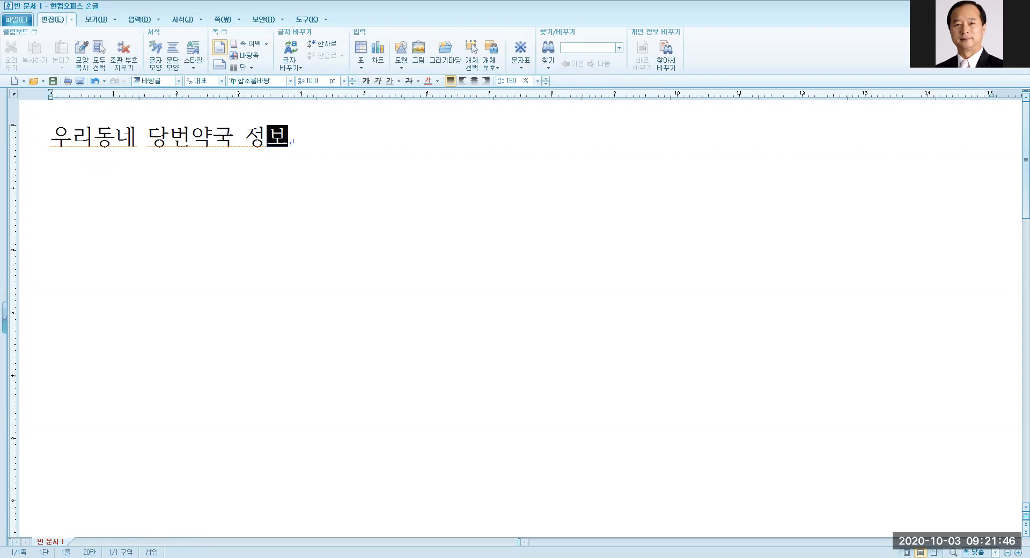
key("Return")
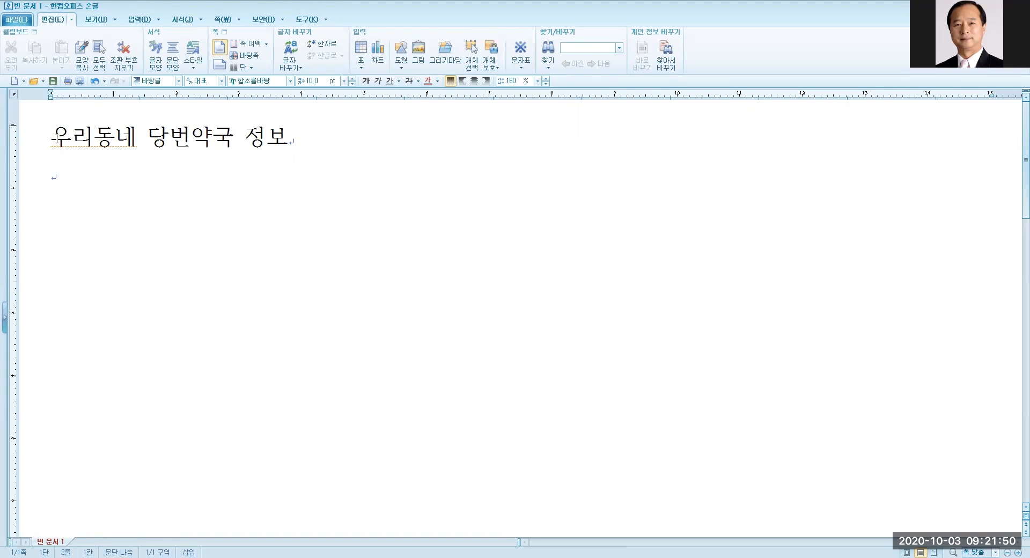
left_click(292, 140)
left_click(56, 181)
Select the title 우리동네 당번약국 정보 and change its font to HY헤드라인M.
left_click(50, 138)
left_click_drag(49, 138, 284, 140)
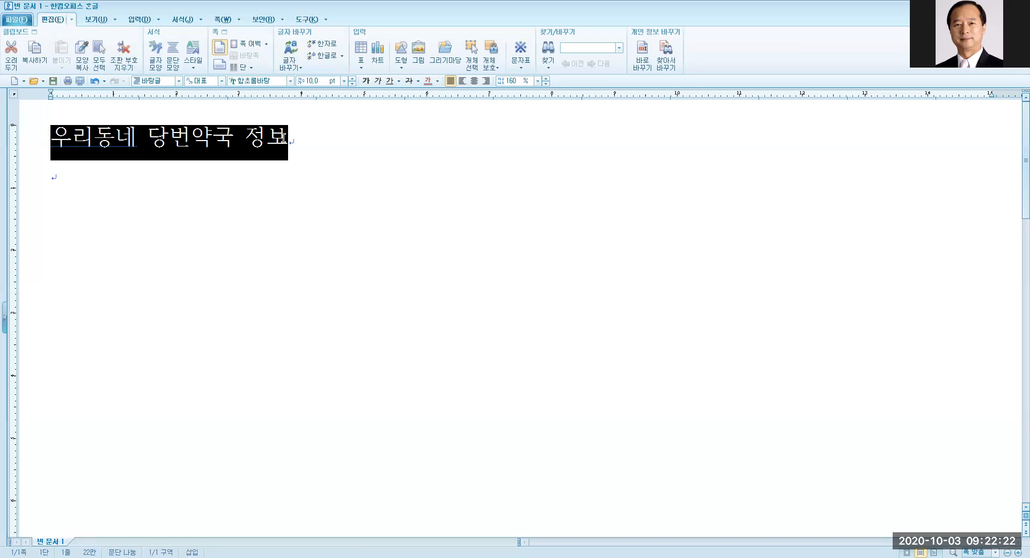
left_click(290, 81)
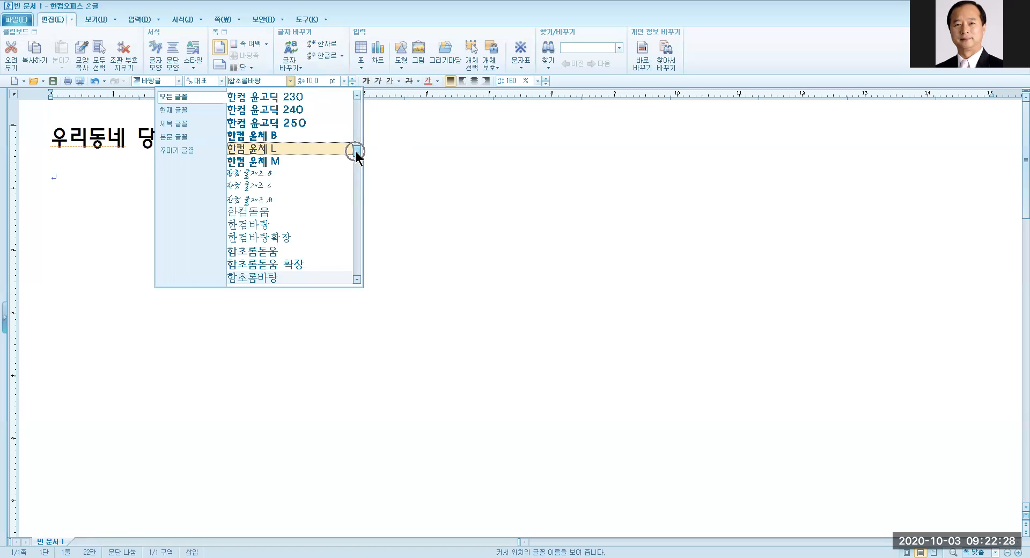
left_click_drag(357, 156, 362, 199)
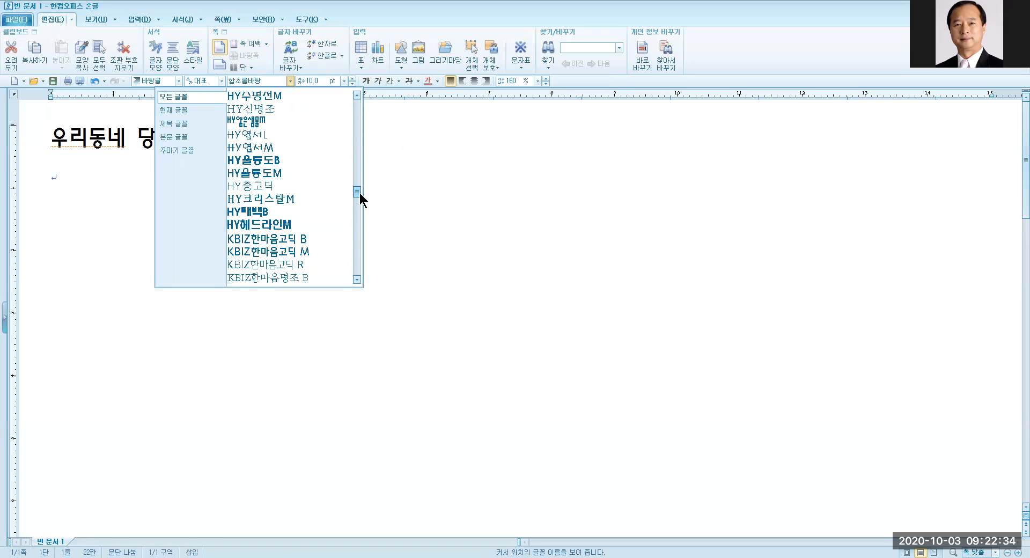
key("ctrl")
key("ctrl")
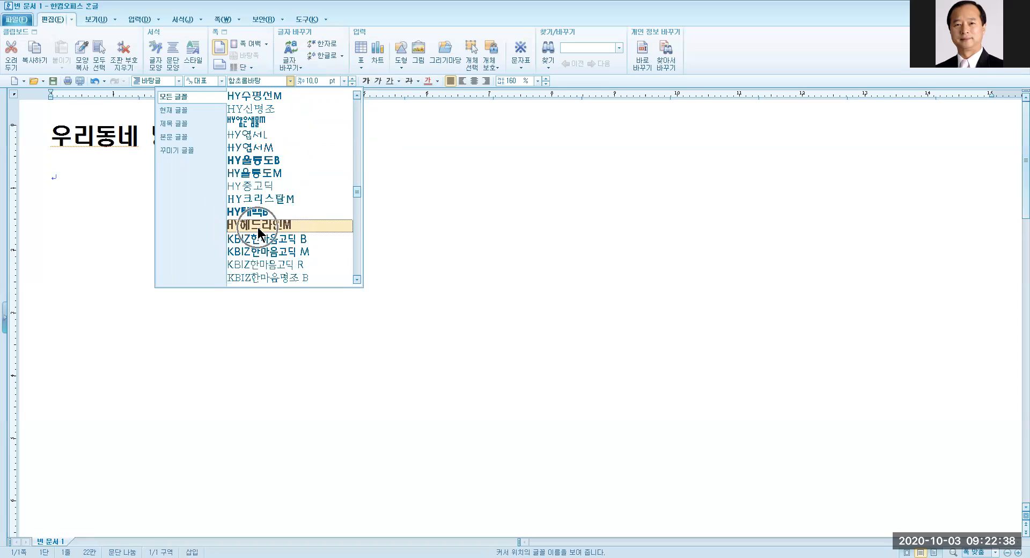
left_click(258, 225)
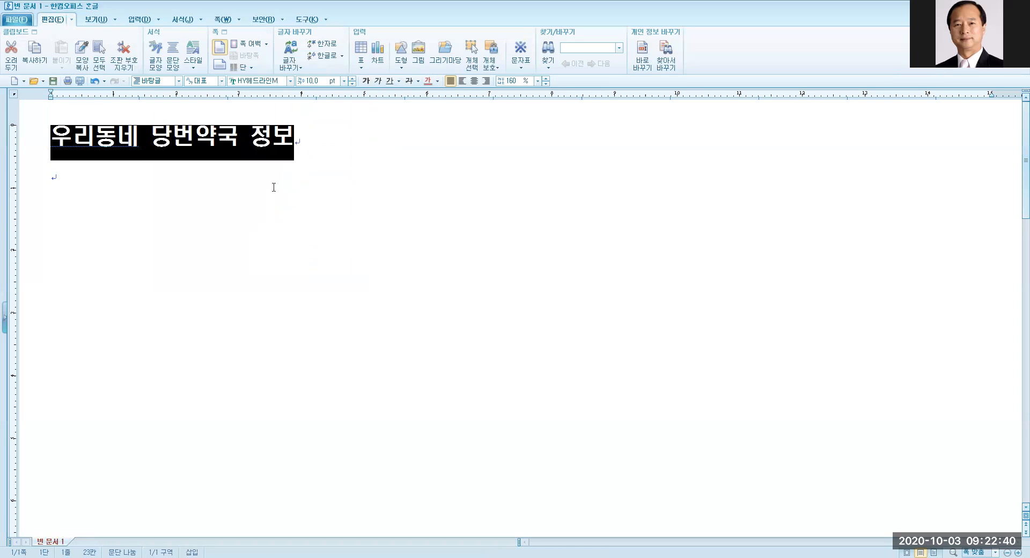
Set the title's font size to 30 pt.
left_click(345, 81)
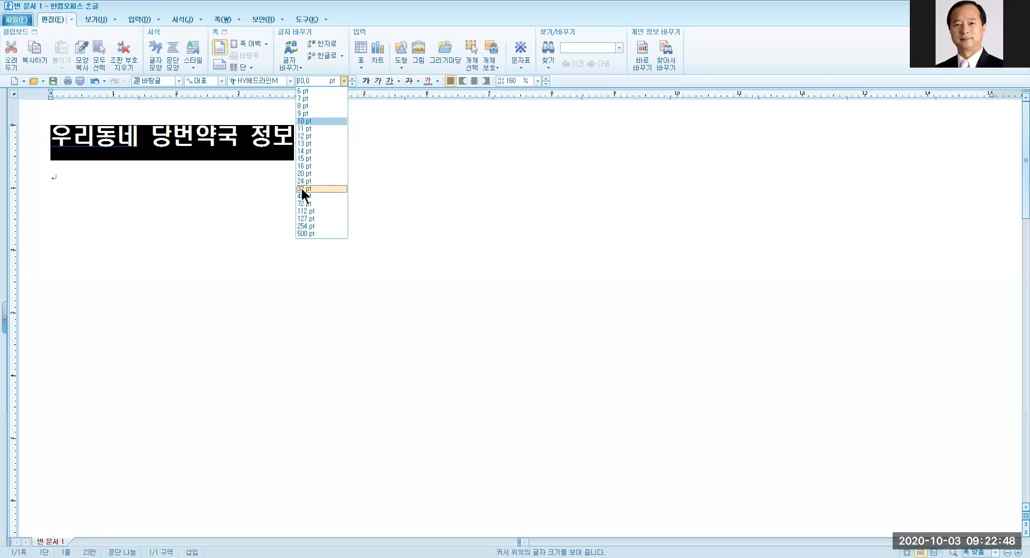
left_click(310, 81)
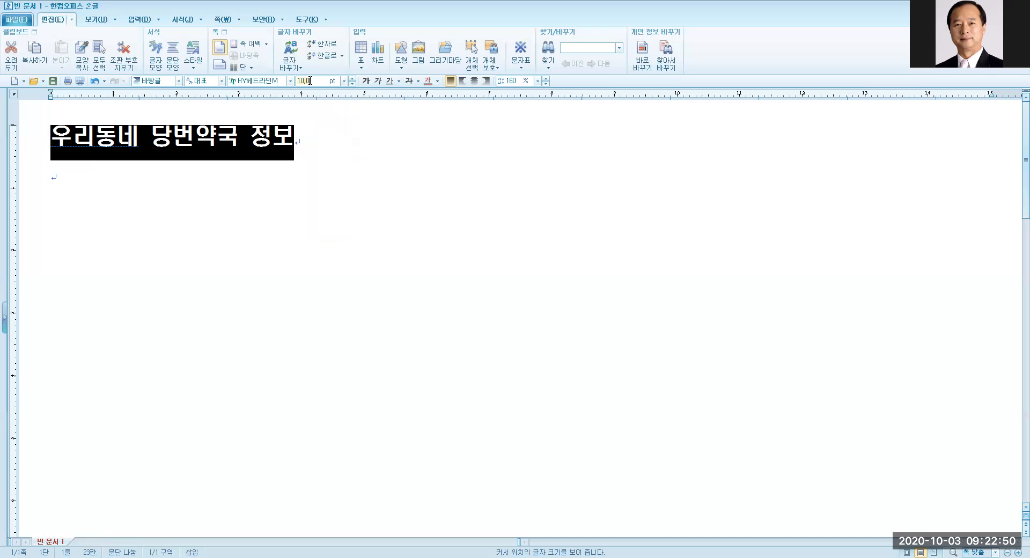
type("30")
key("Return")
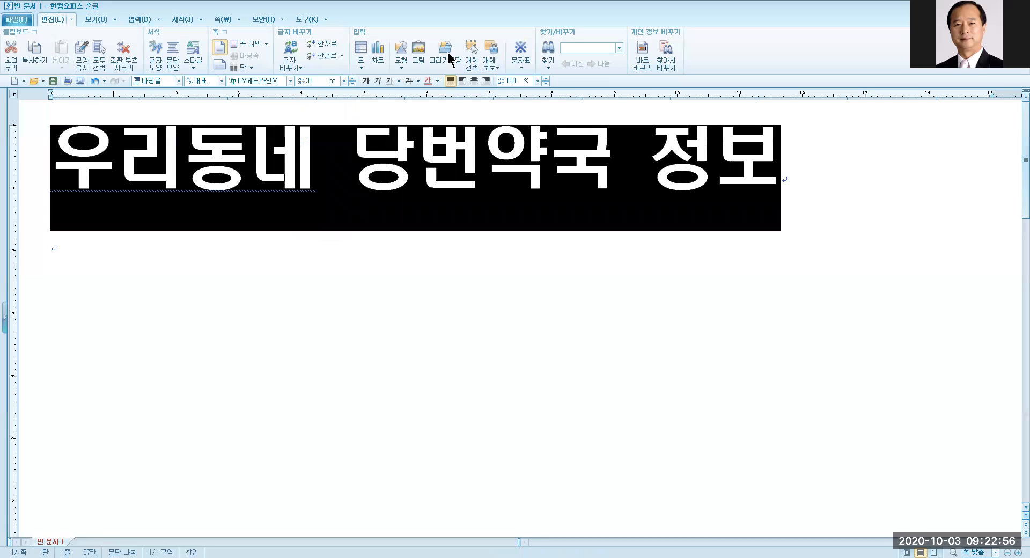
Colour the title light ruby coral and centre it on the page.
left_click(438, 81)
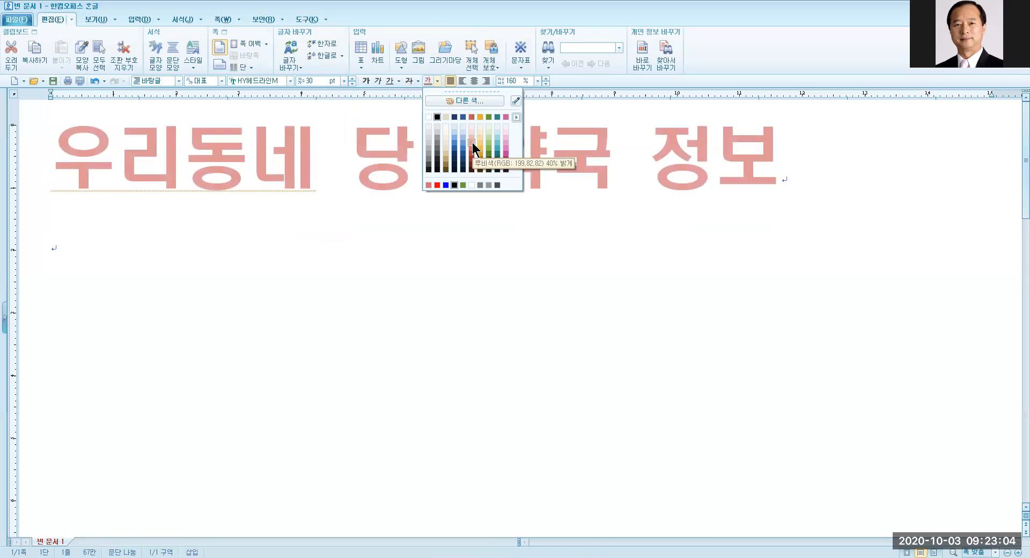
left_click(471, 148)
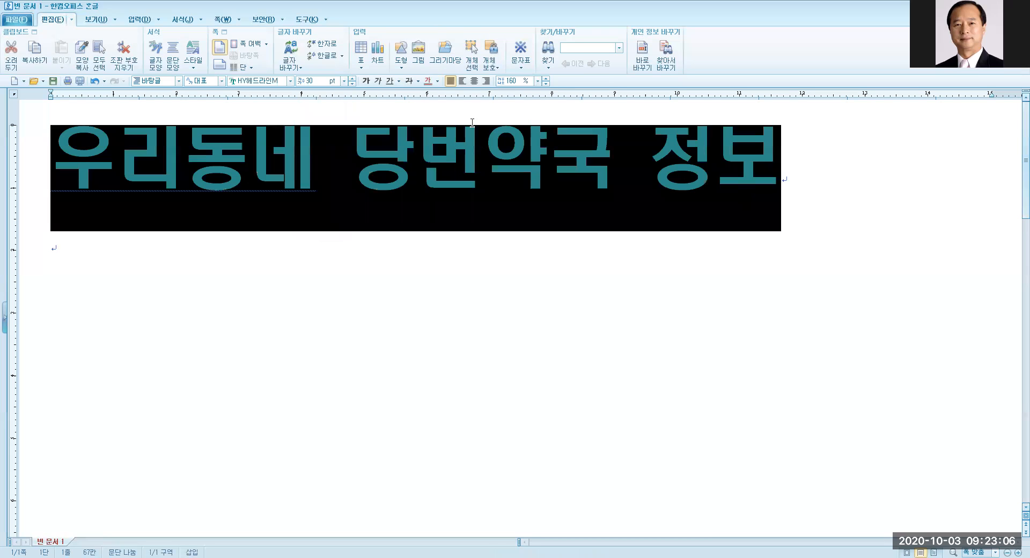
left_click(474, 81)
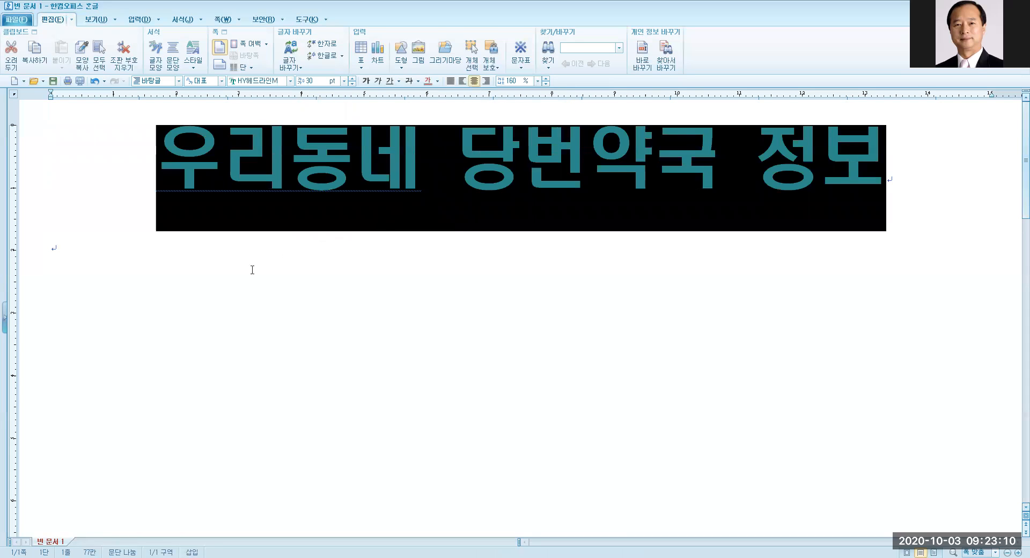
left_click(58, 256)
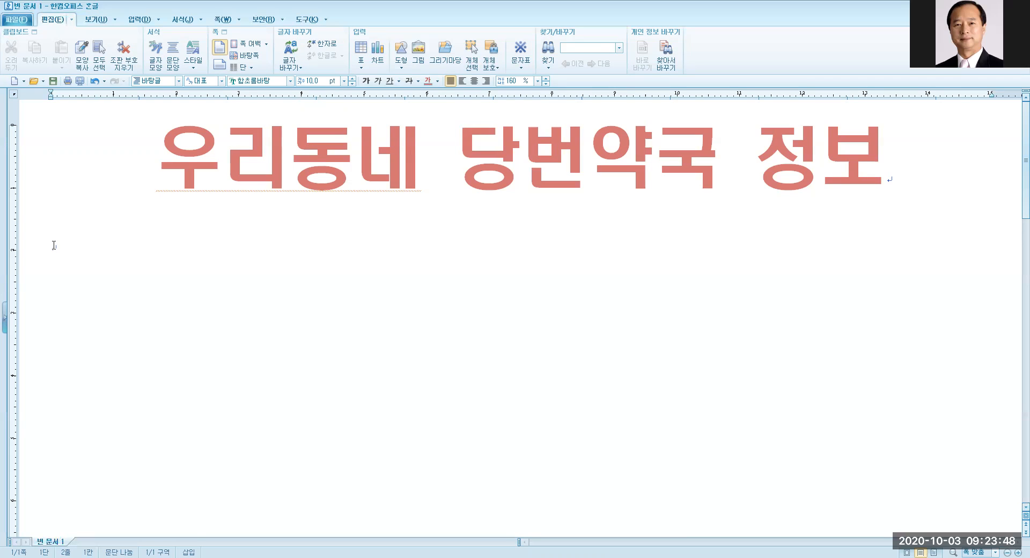
Insert a 5-row by 4-column table below the title using the Create Table dialog.
key("ctrl")
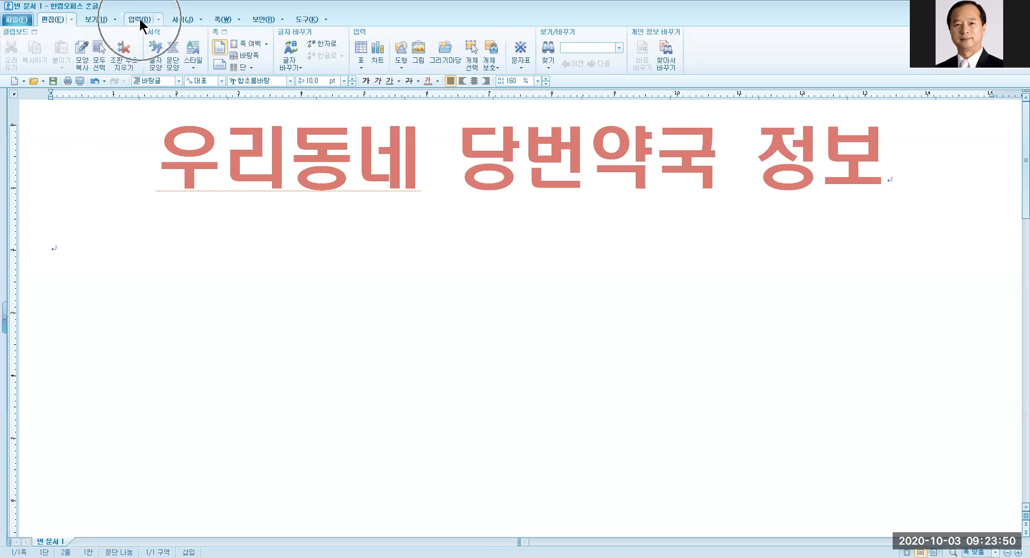
left_click(141, 21)
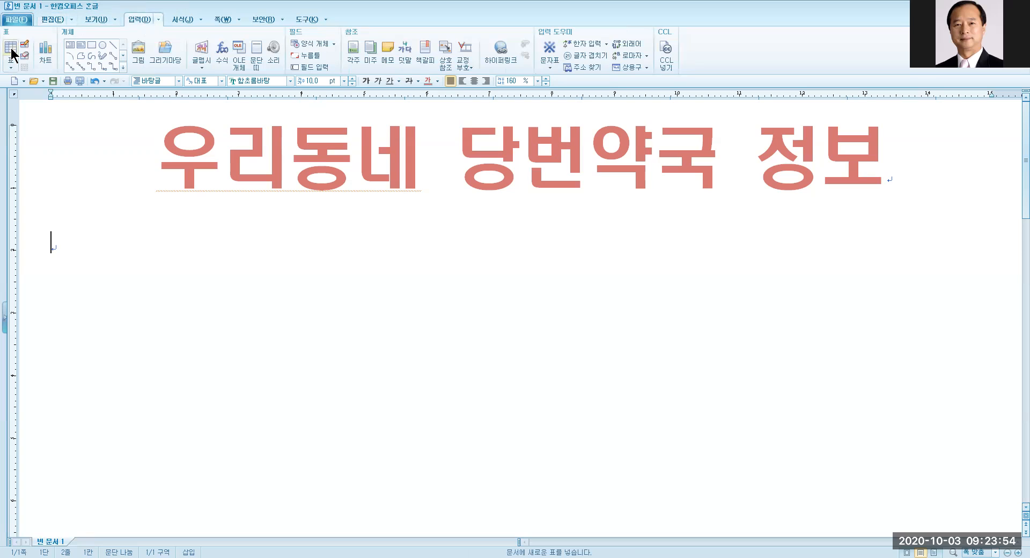
key("ctrl")
key("ctrl")
left_click(11, 49)
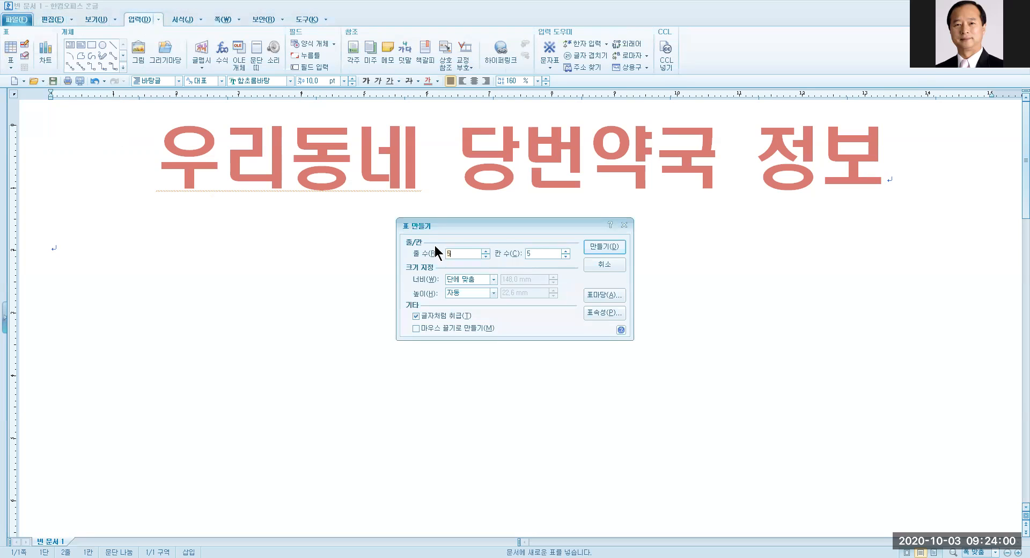
key("ctrl")
key("ctrl")
left_click(566, 257)
key("ctrl")
key("ctrl")
left_click(428, 320)
key("ctrl")
key("ctrl")
key("ctrl")
key("ctrl")
key("ctrl")
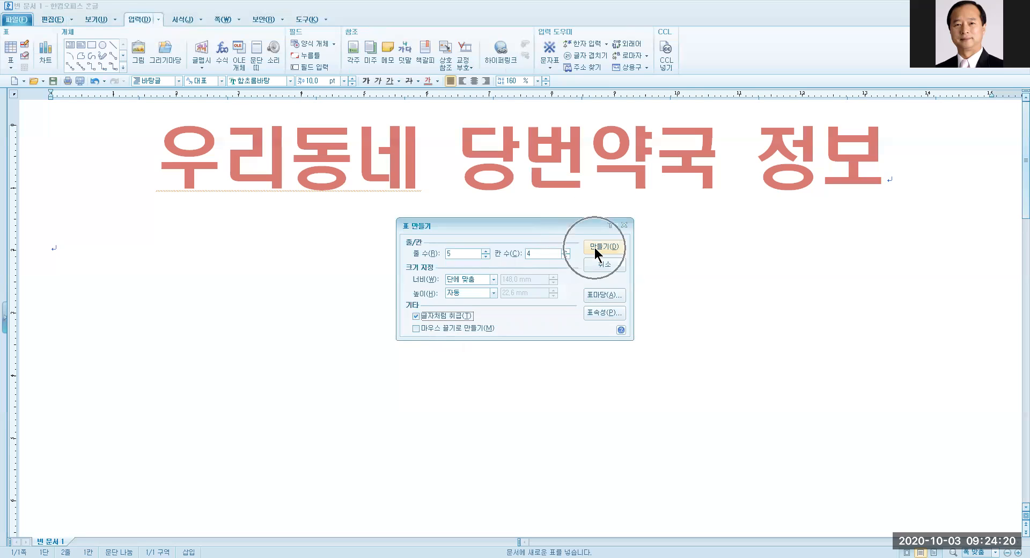
left_click(594, 247)
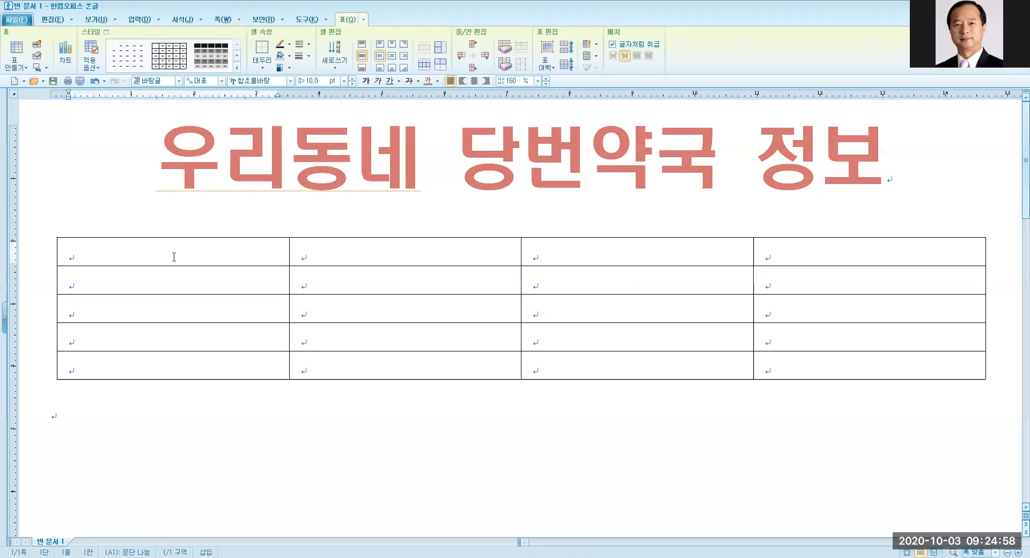
Merge cells A1–A2, B1–C1 and D1–D2 to build the two-row table header.
left_click_drag(174, 257, 174, 279)
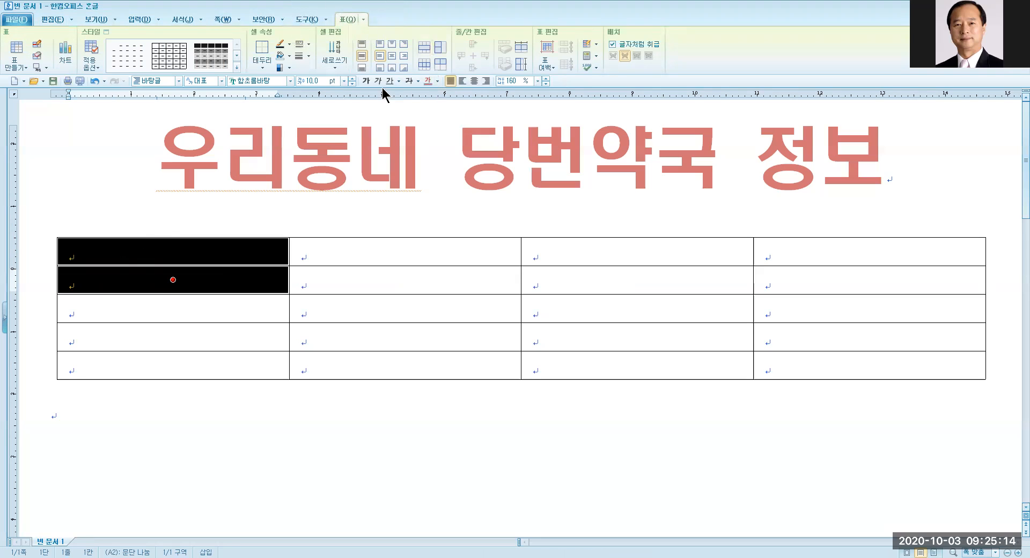
left_click(425, 54)
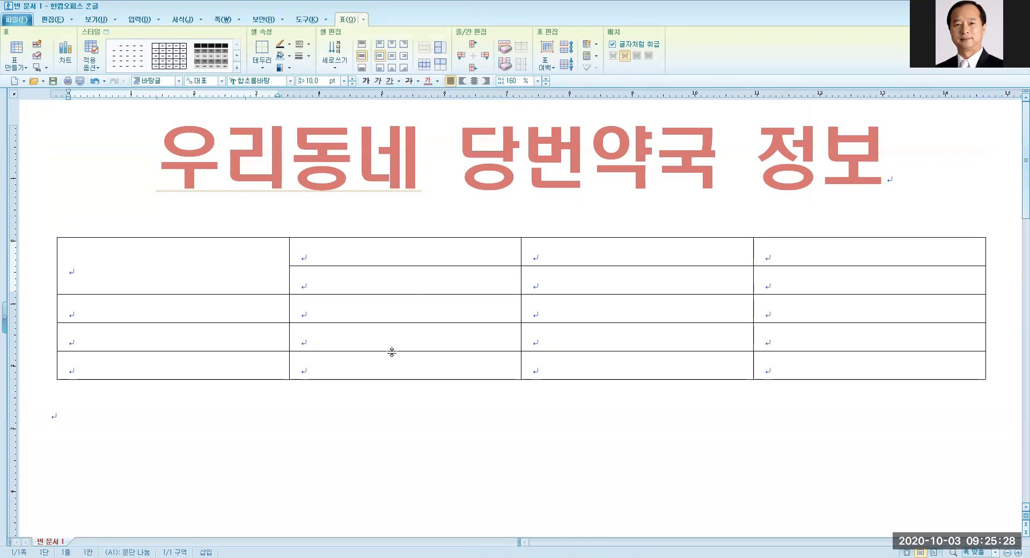
left_click(328, 255)
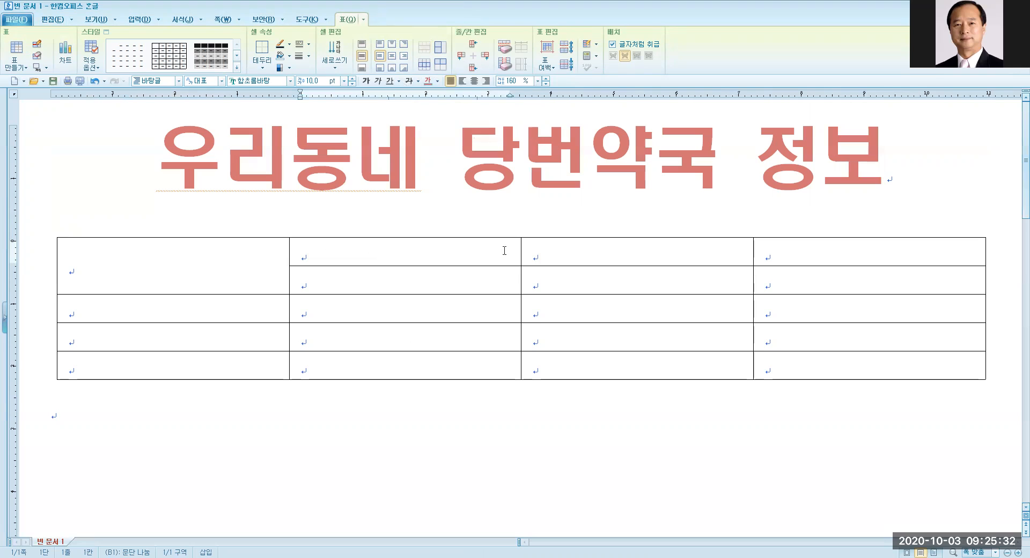
left_click_drag(504, 251, 590, 250)
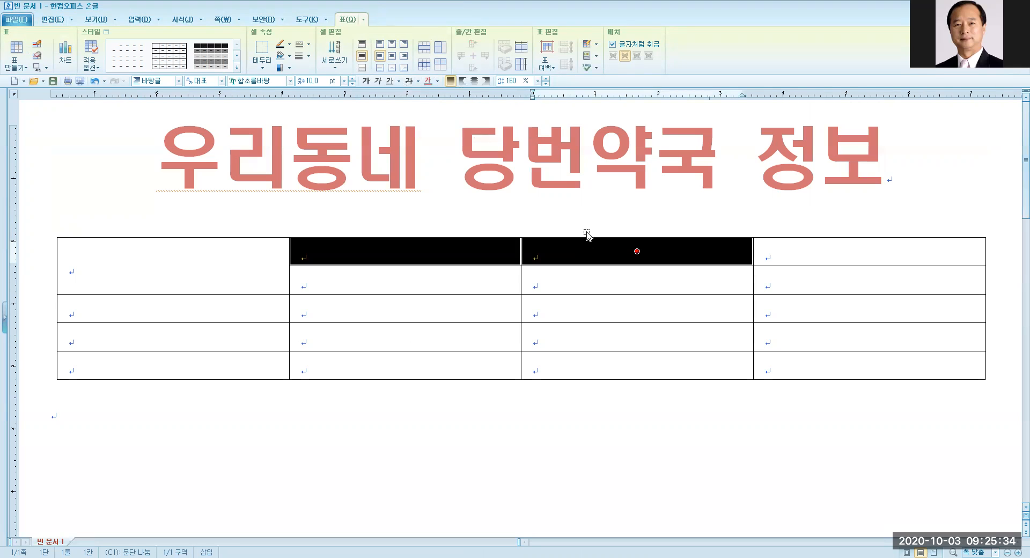
left_click(423, 49)
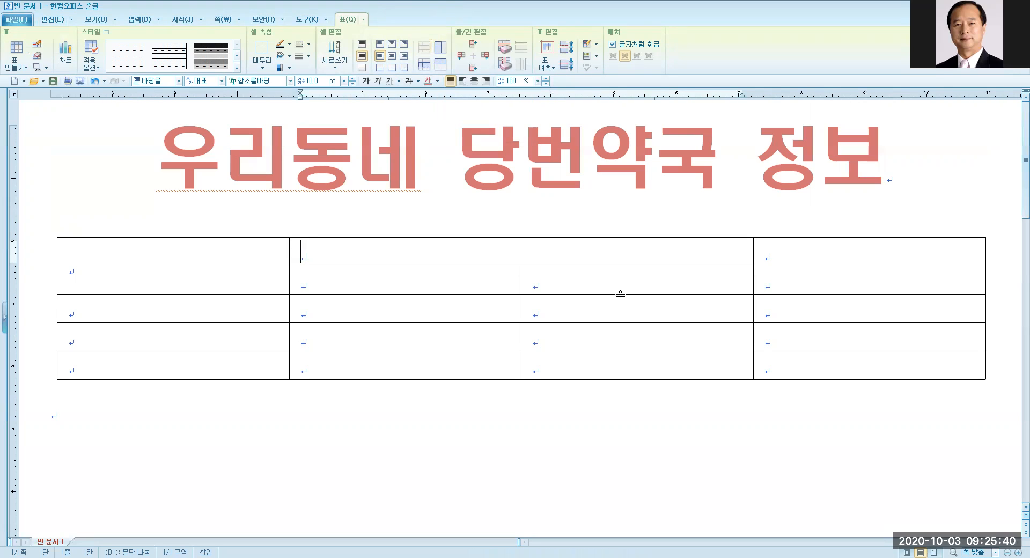
left_click(806, 253)
left_click_drag(806, 257, 810, 278)
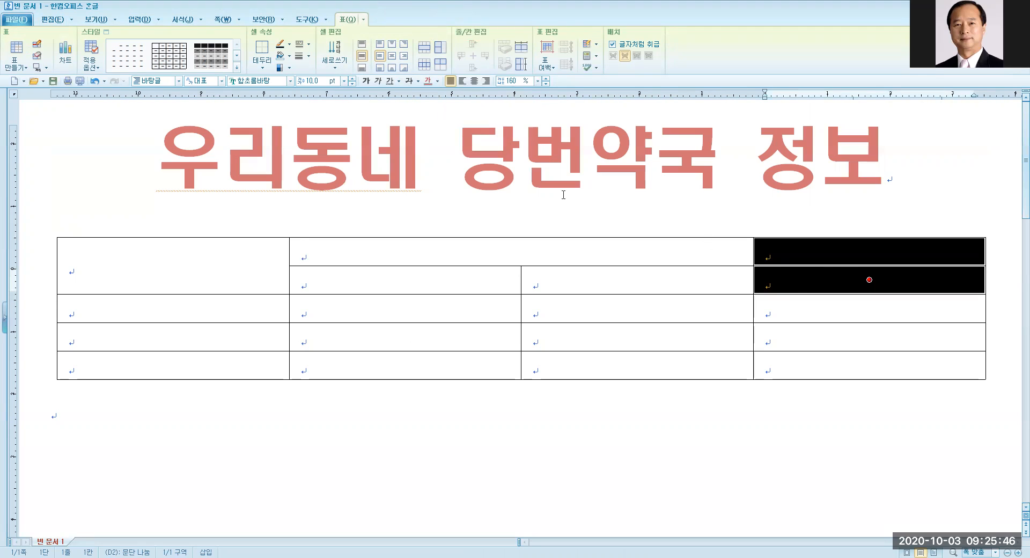
left_click(423, 51)
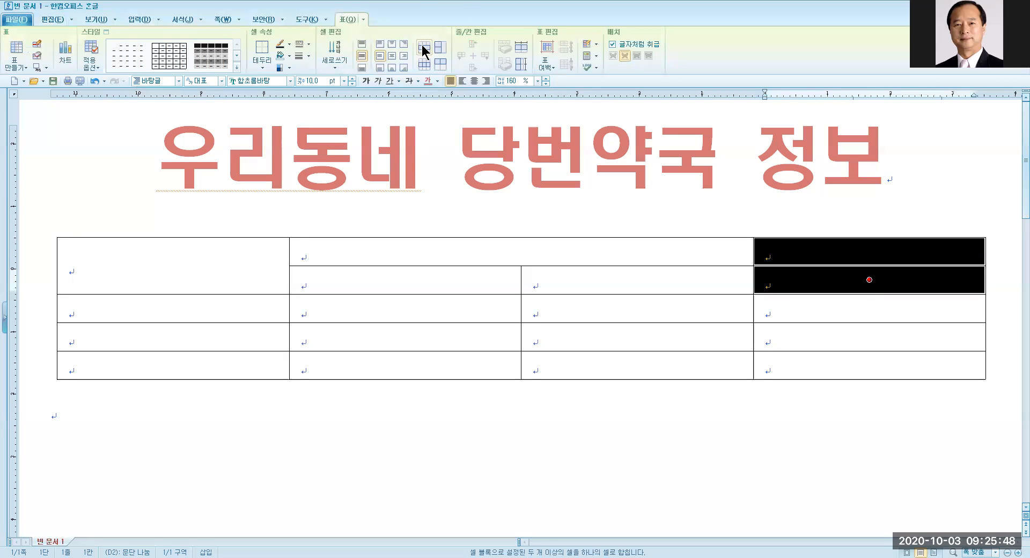
left_click(423, 51)
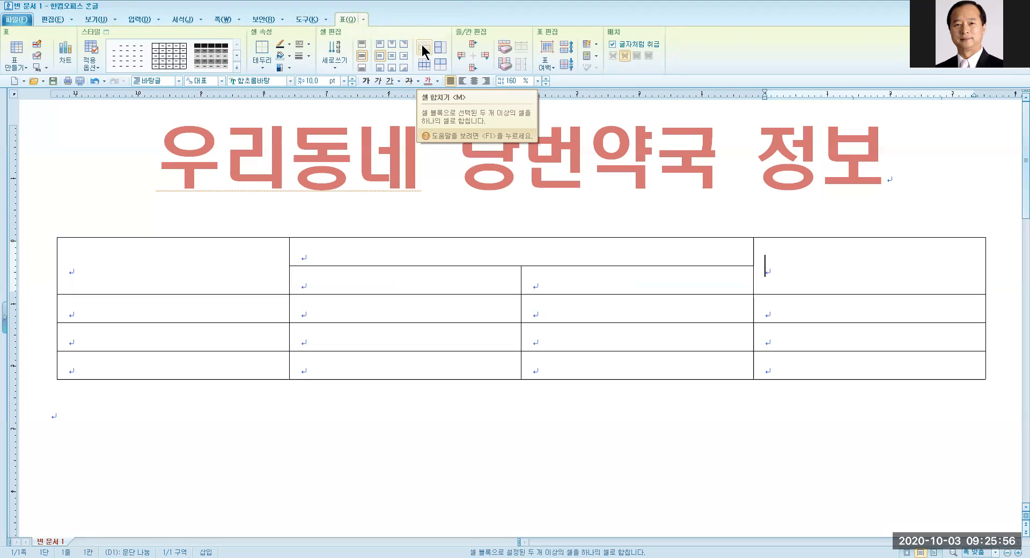
left_click(100, 274)
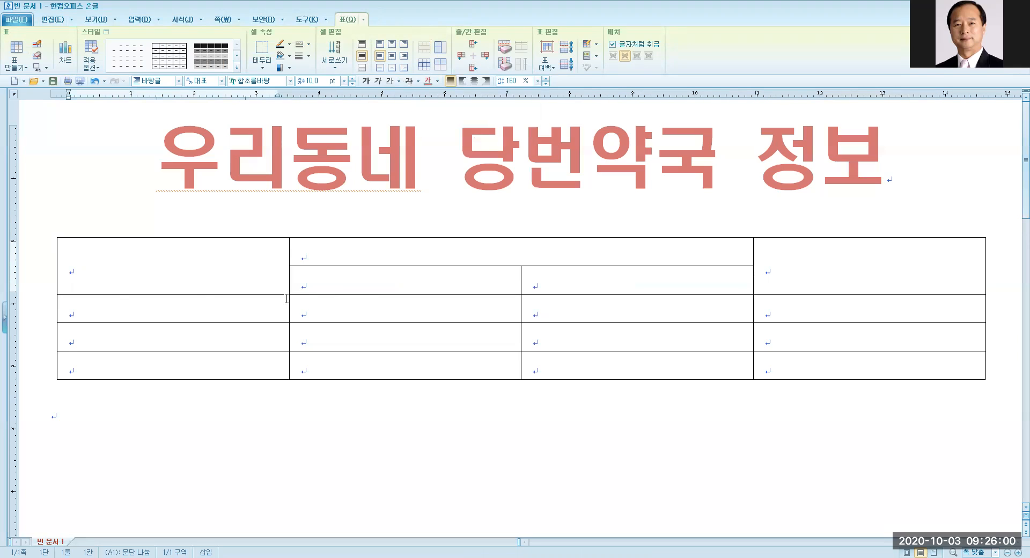
Fill the header cells with 약국명, 주요사항, 전화번호, 운영시간 and 비고.
type("약구ㄱㅁㅕㅇ")
key("Tab")
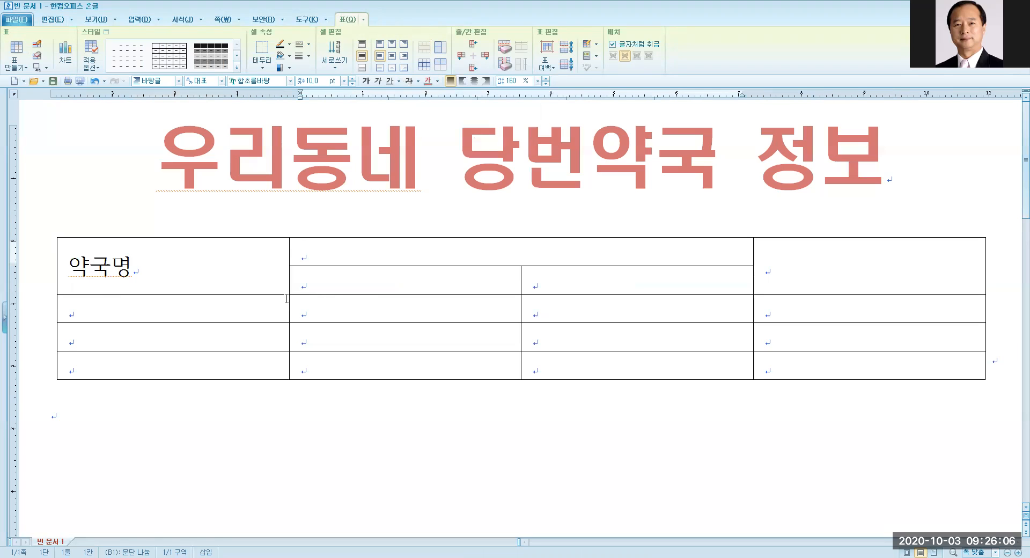
type("ㅈ")
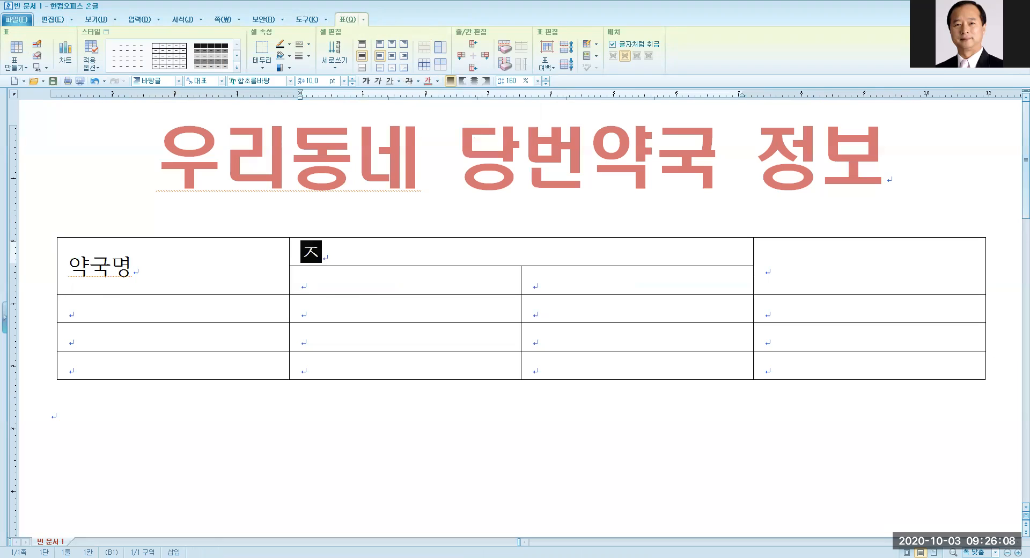
type("ㅜㅇㅛㅅㅏㅎㅏㅇ")
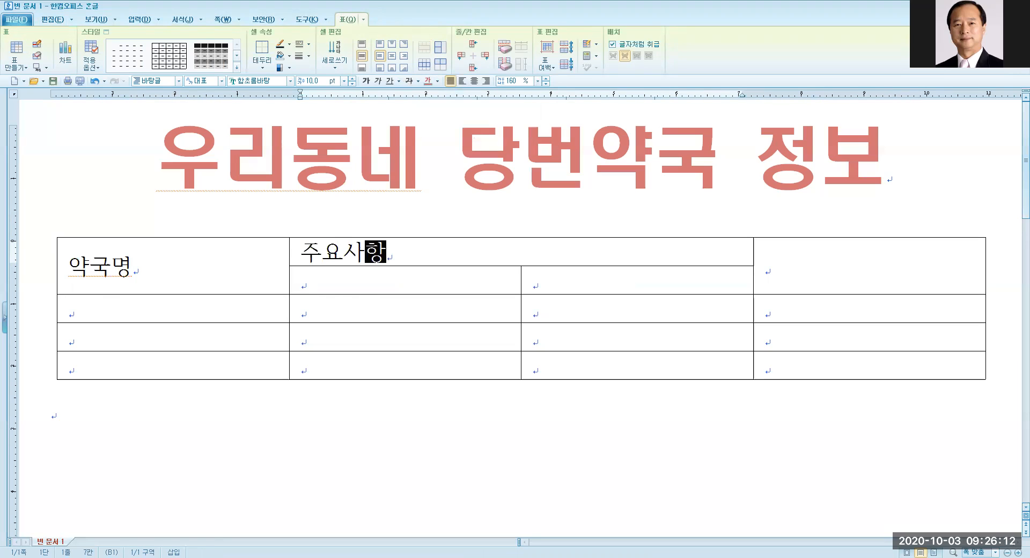
key("Down")
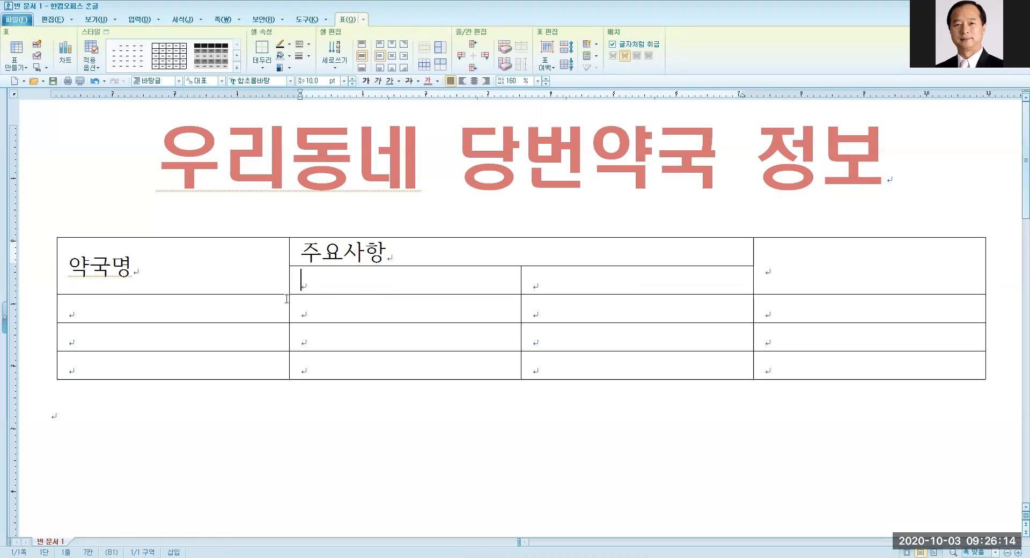
type("ㅈㅓㅇㅎㅗㅏㅂㅓㄴ")
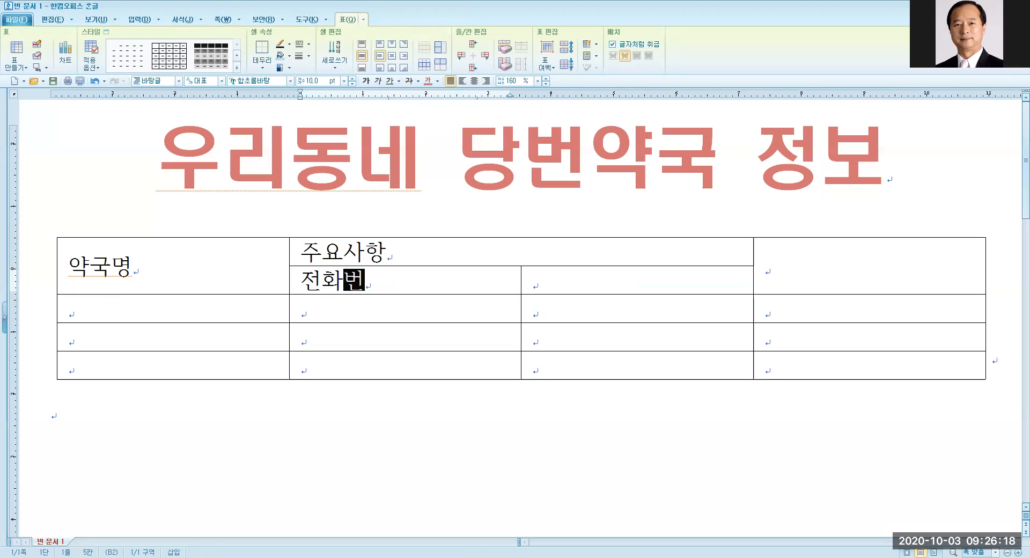
type("ㅎㅗ")
key("Tab")
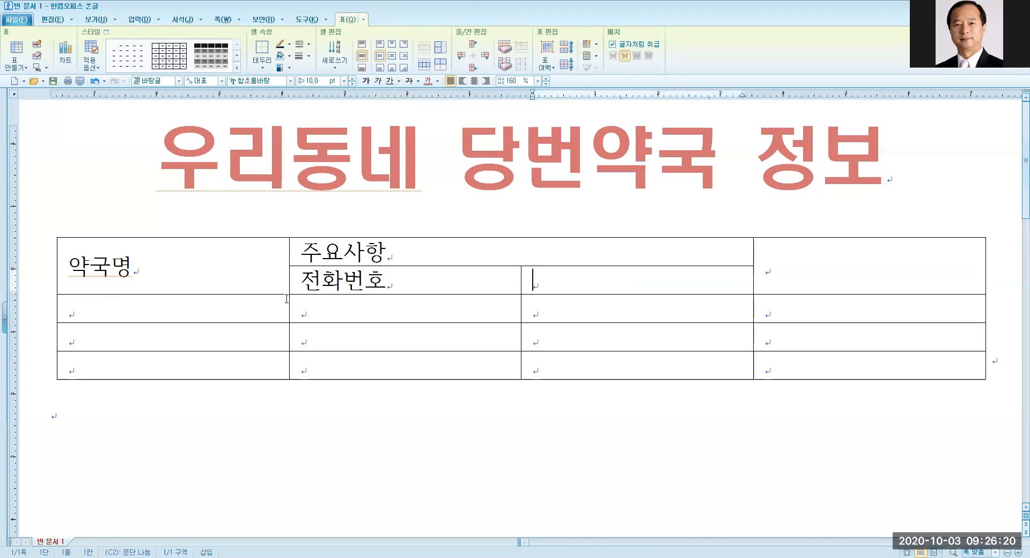
type("ㅇㅜㄴㅇㅕㅇㅅㅣㄱㅏㄴ")
key("Tab")
type("ㅂㅣㄱㅗ")
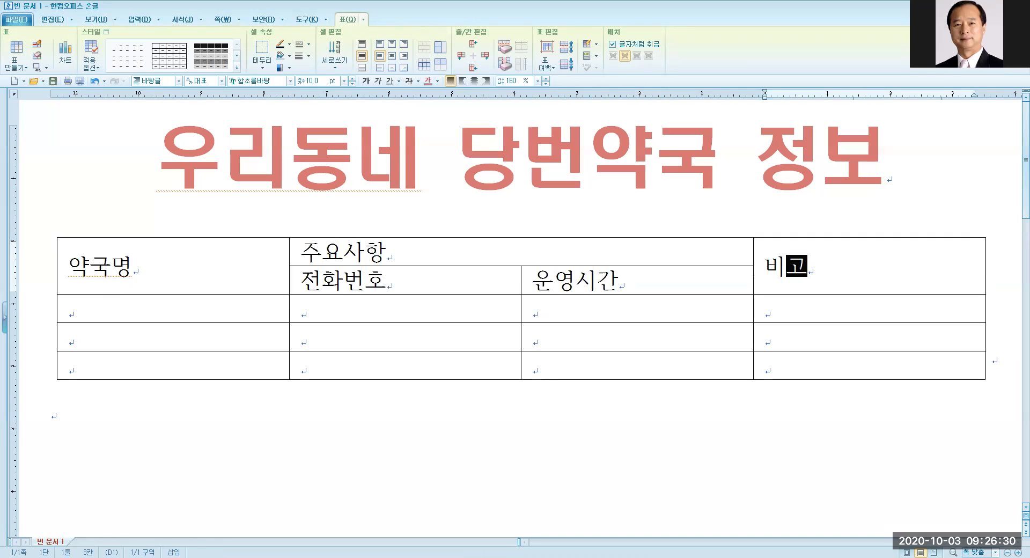
left_click(286, 299)
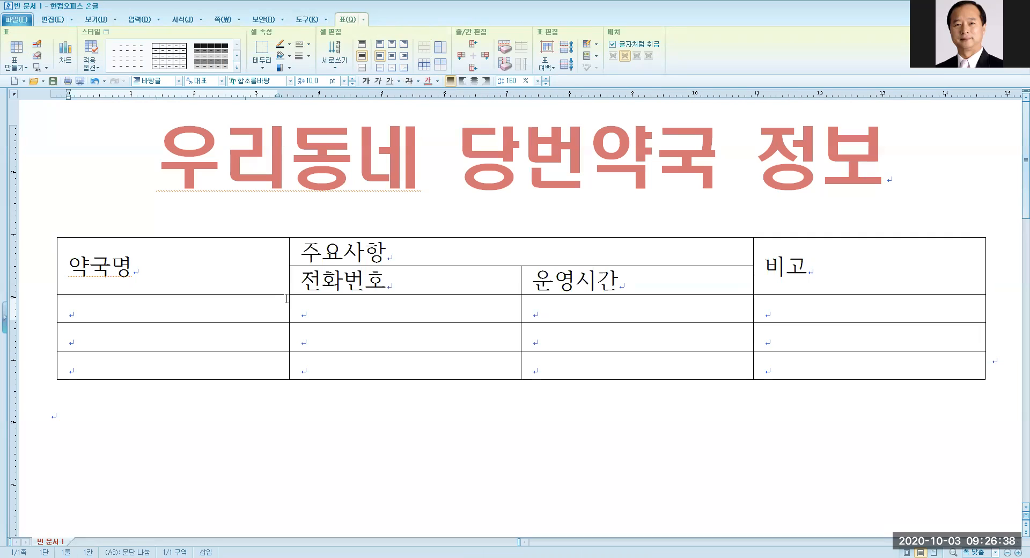
List 온누리약국, 밝은양지약국 and 은혜약국 down the three body rows of the 약국명 column.
type("온눌")
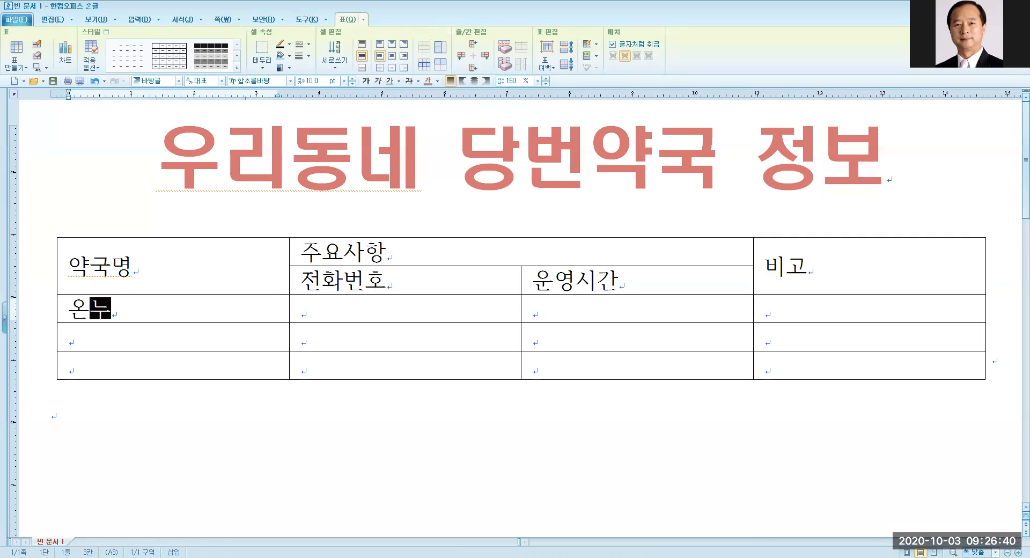
type("리약국")
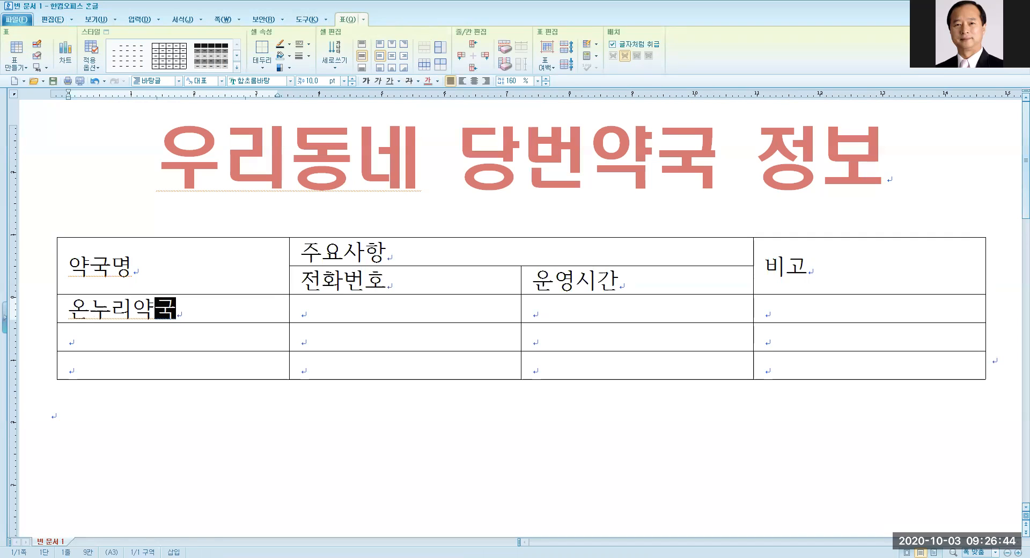
key("Down")
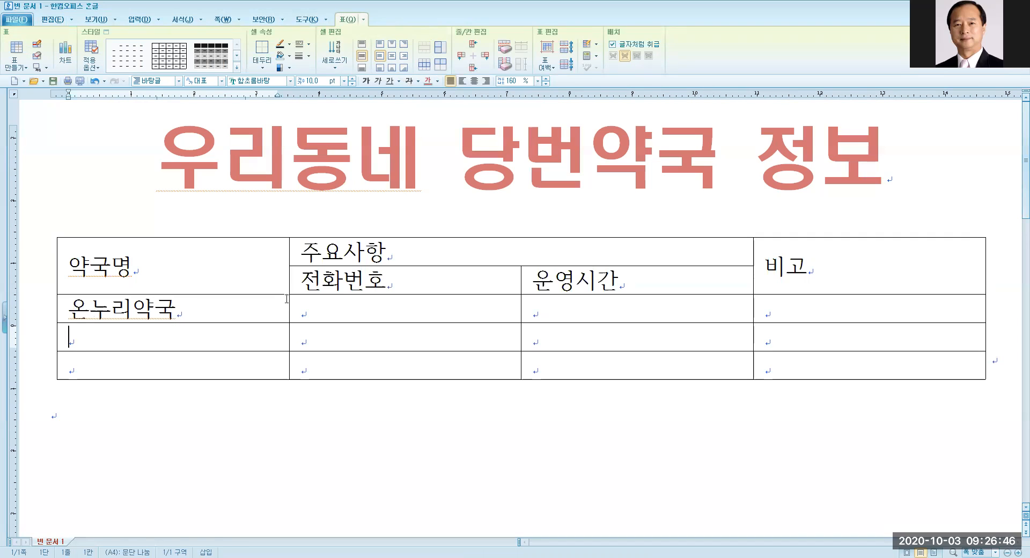
type("밝은")
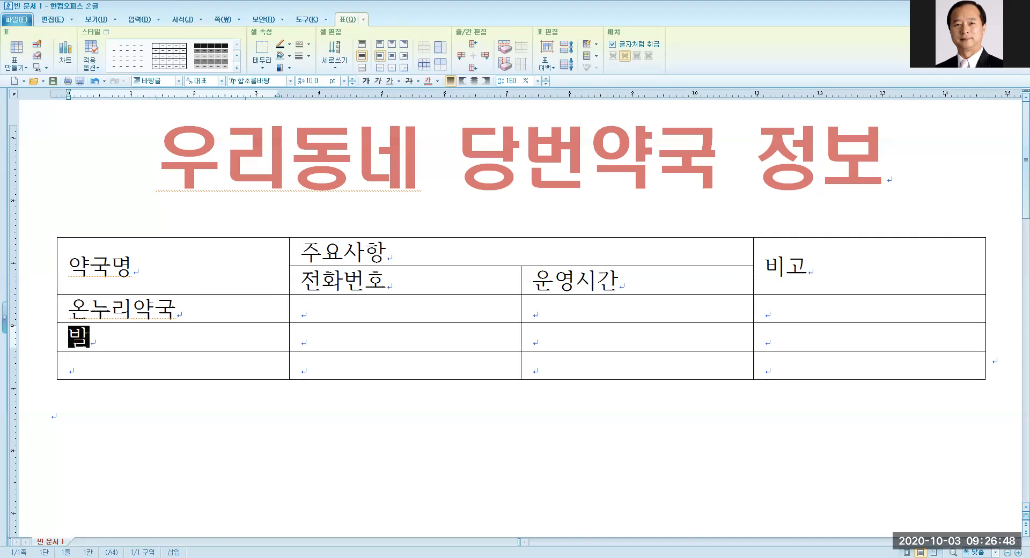
type("아")
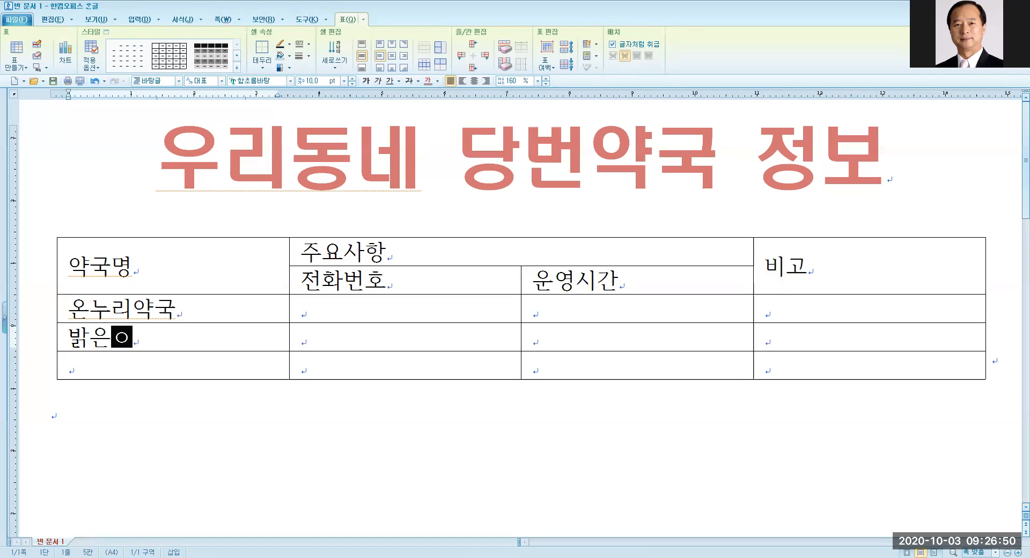
type("양지")
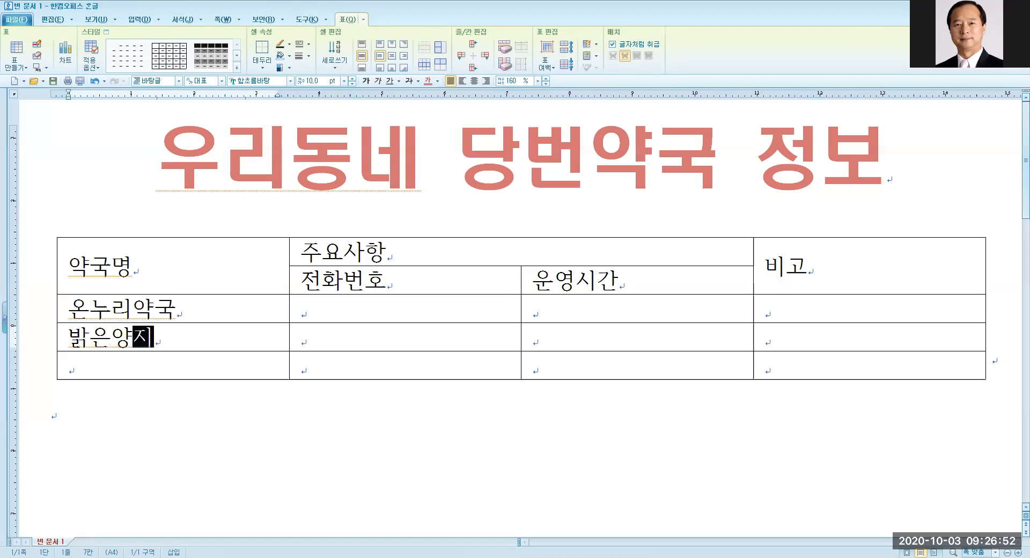
type("약국")
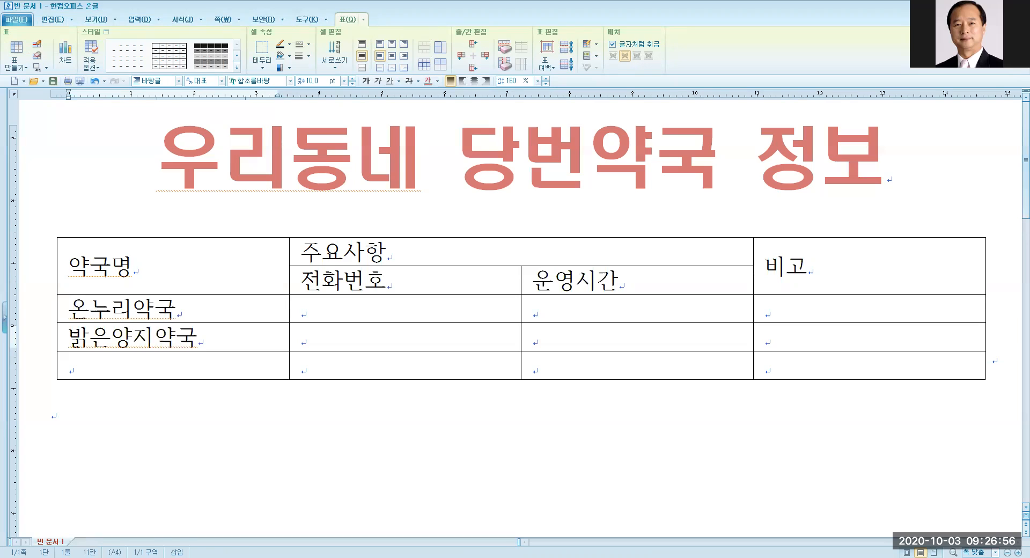
key("Down")
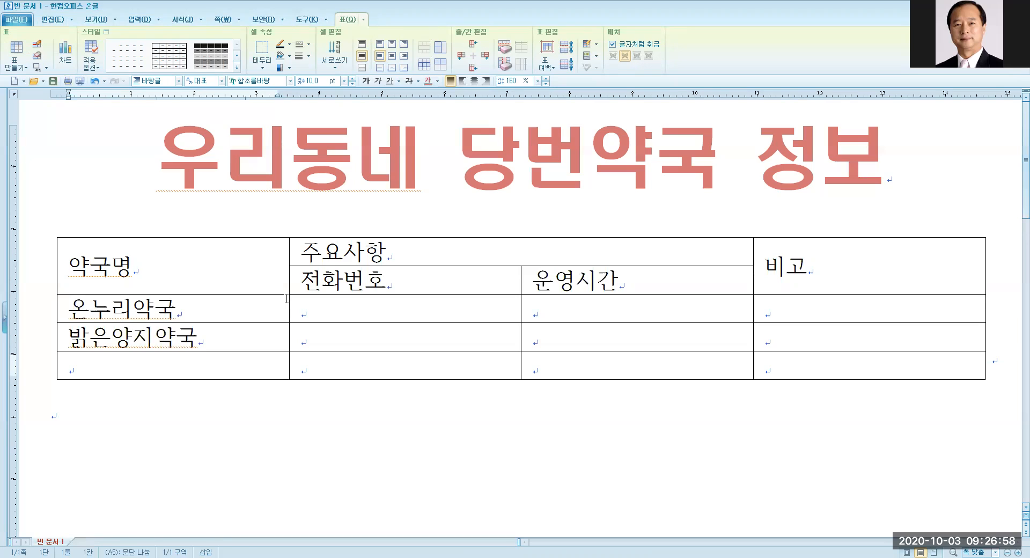
type("읗")
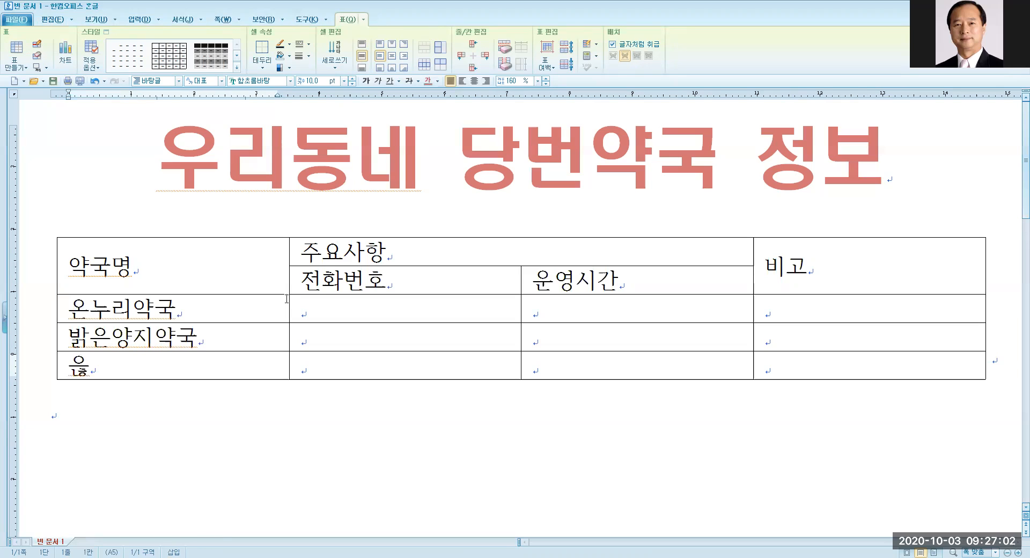
type("ㅖ")
type("약국")
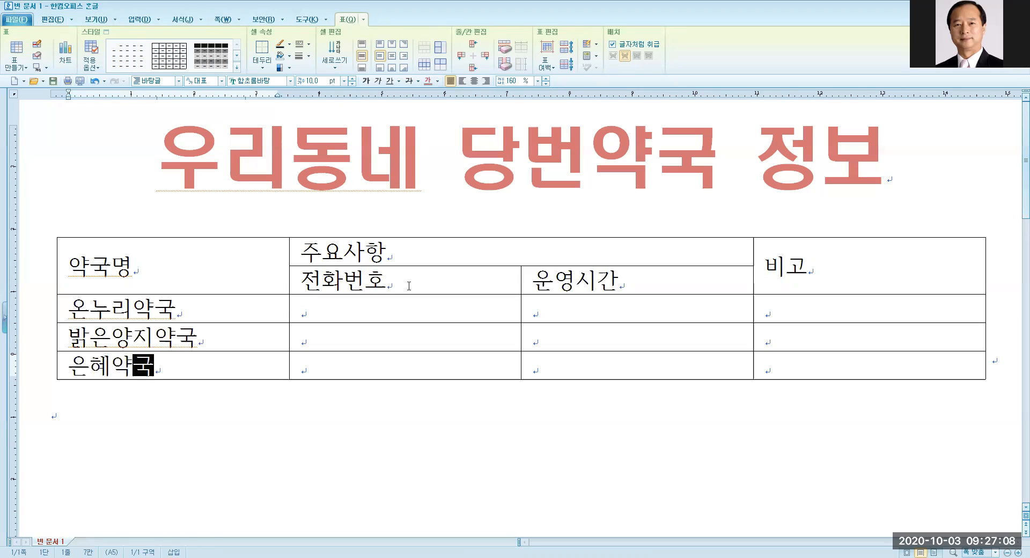
left_click(328, 303)
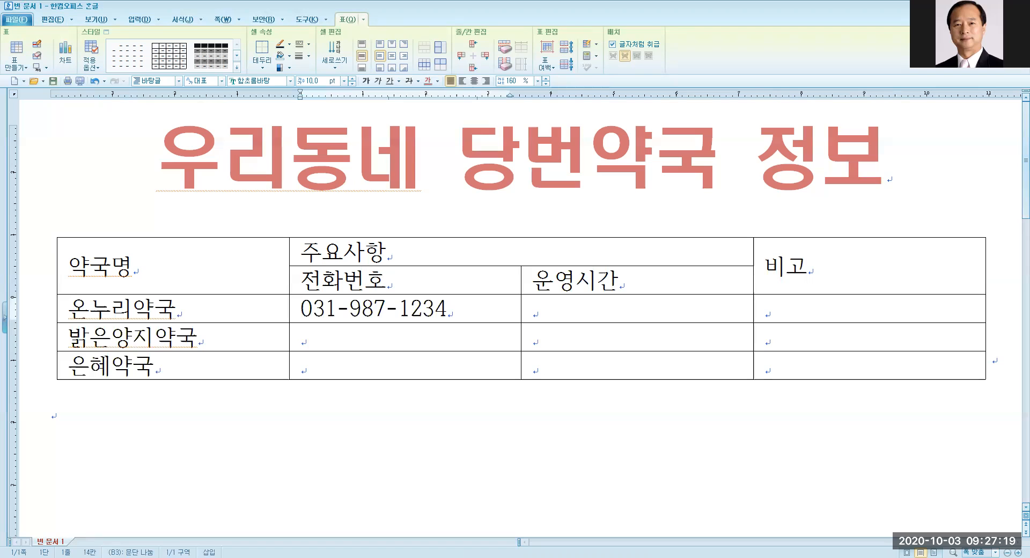
Enter each of the three pharmacies' phone numbers in the 전화번호 column.
key("Down")
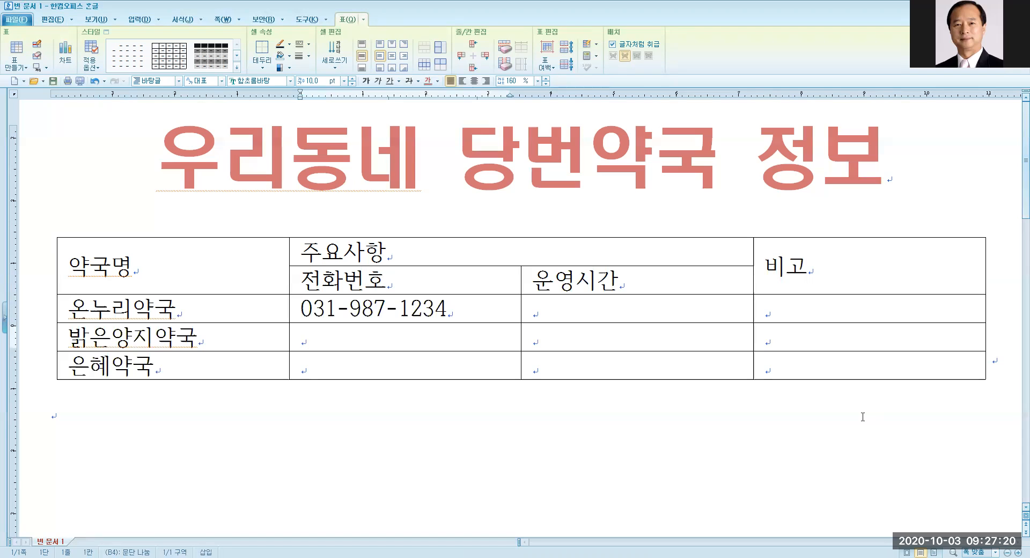
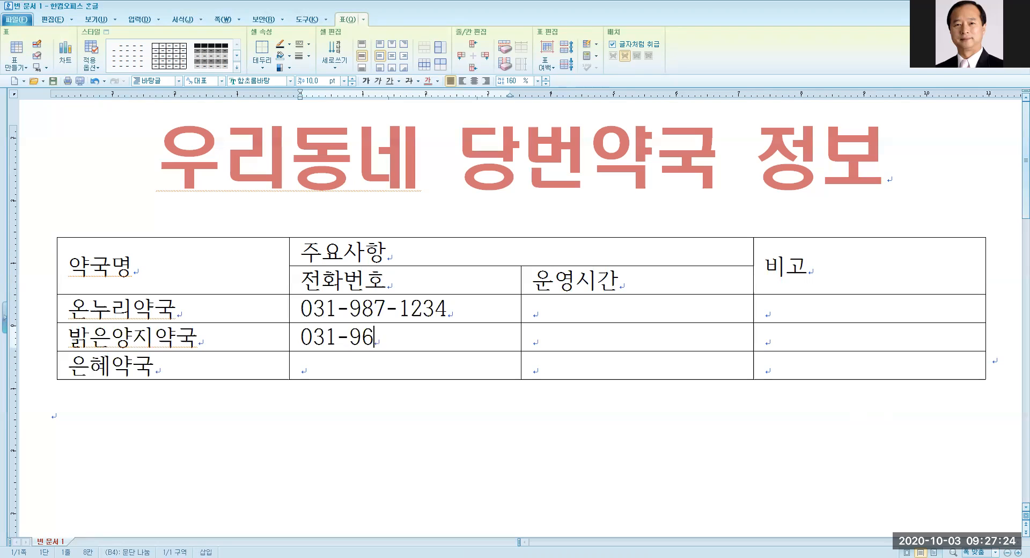
key("Down")
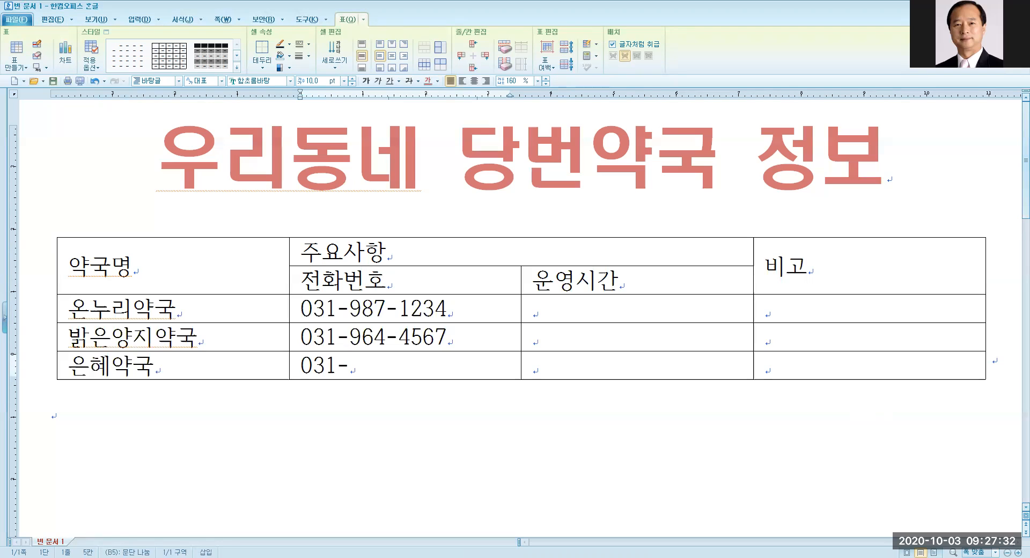
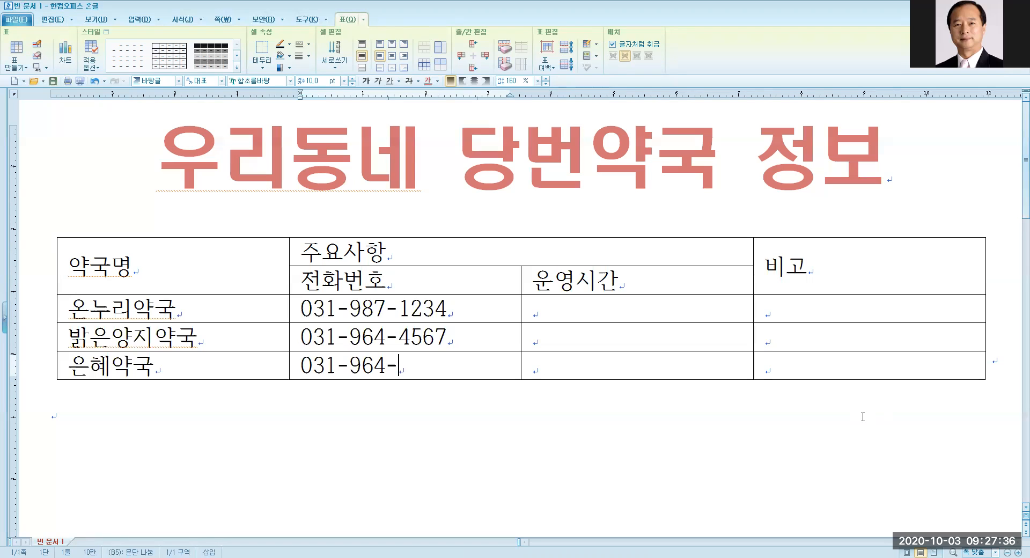
left_click(554, 315)
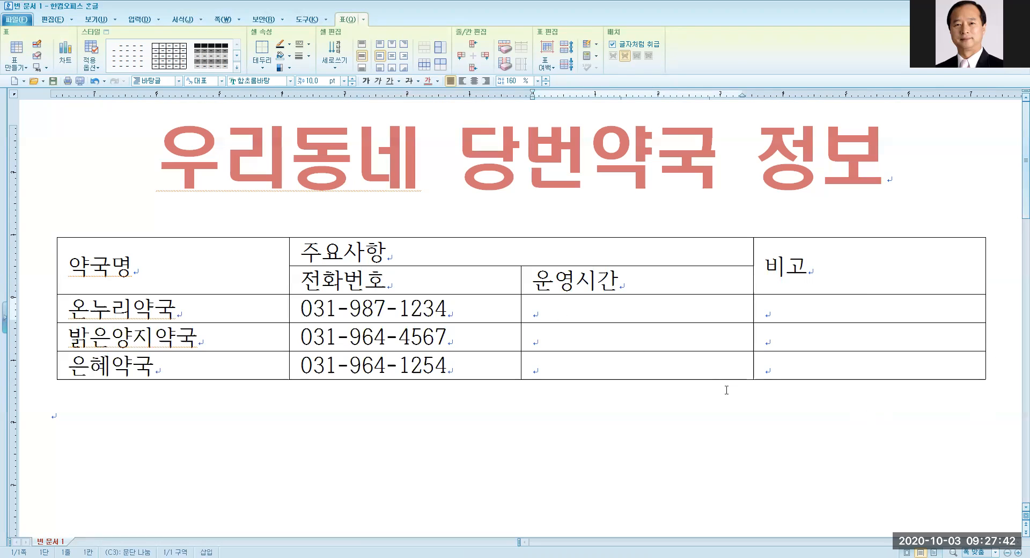
Enter operating hours 08:30 ~ 22:00, 09:00 ~ 19:30 and 09:00 ~ 23:30 for the three pharmacies.
type("08:30")
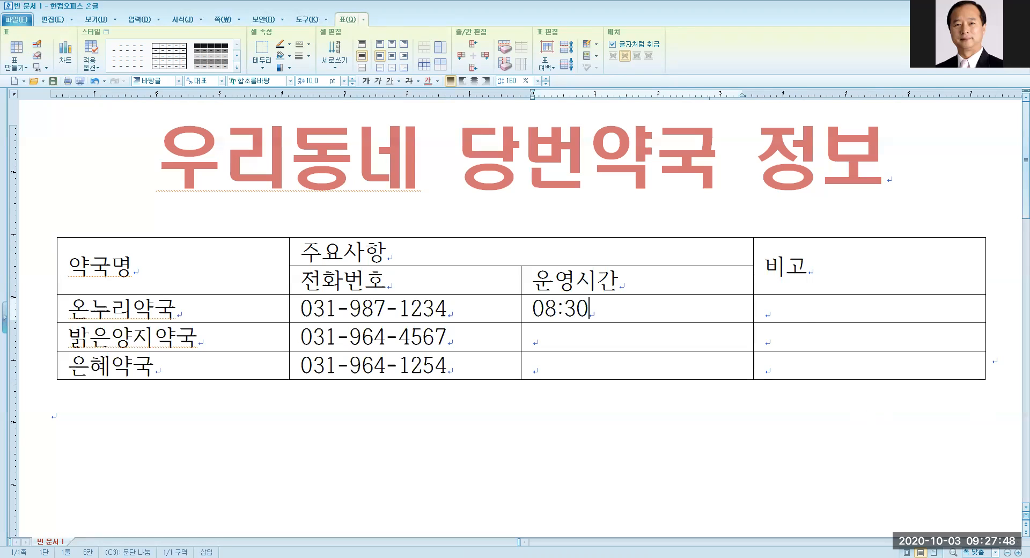
type(" ~ 22:00")
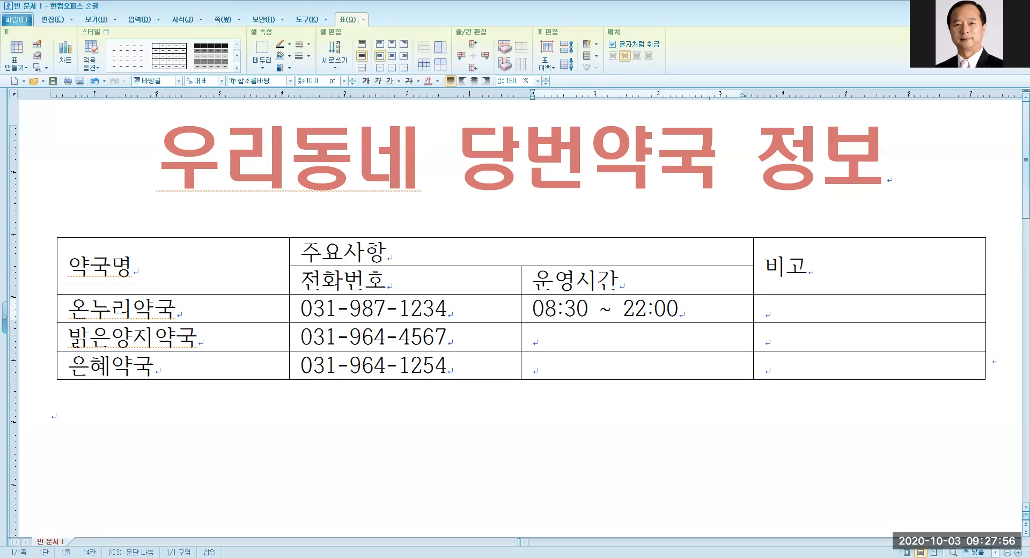
key("Down")
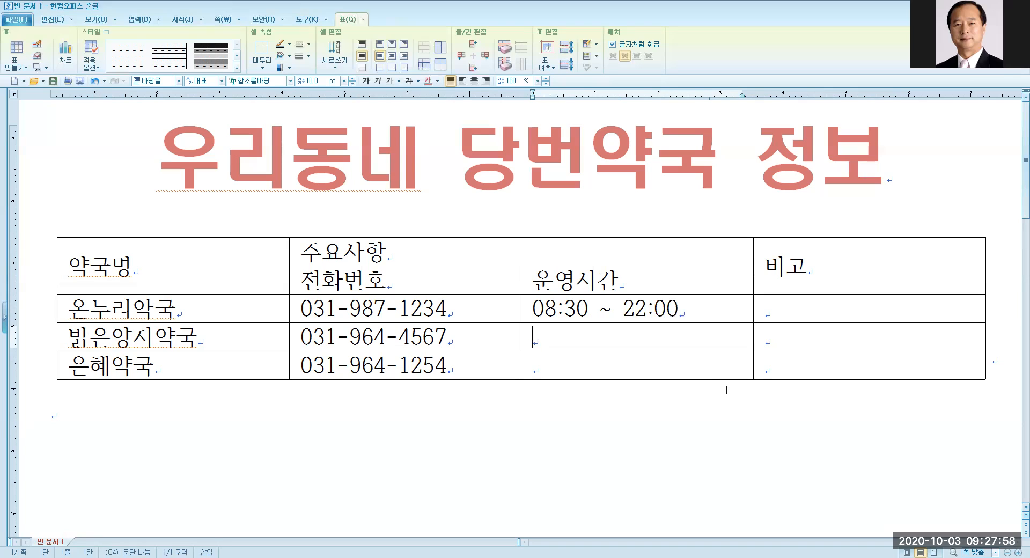
type("09:00 ~")
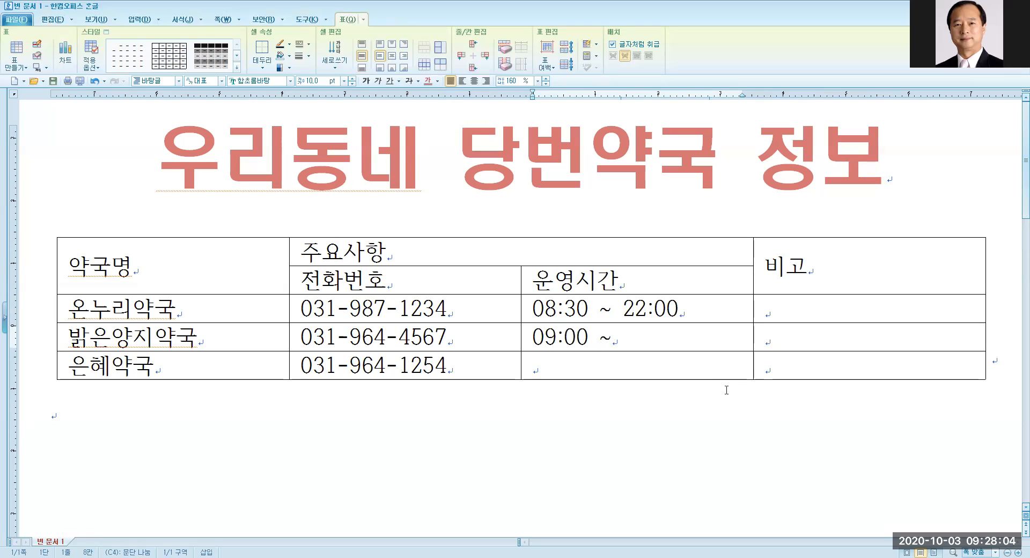
type("19:")
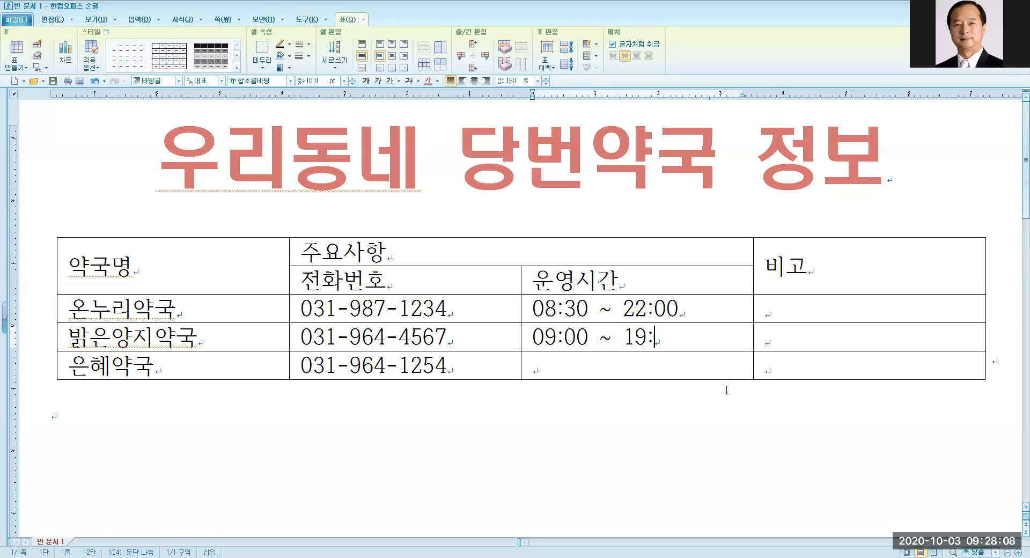
type("30")
key("Down")
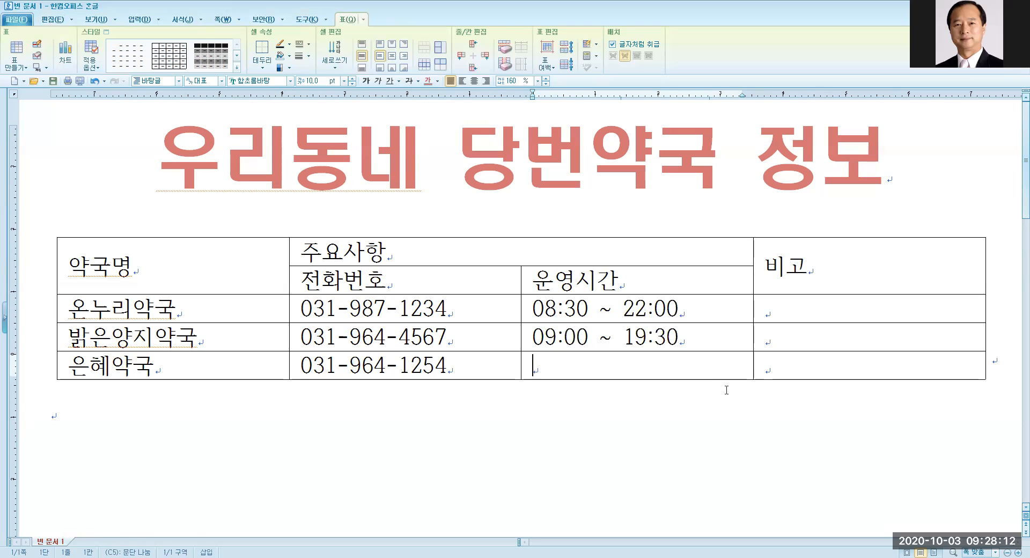
type("09:00 ~")
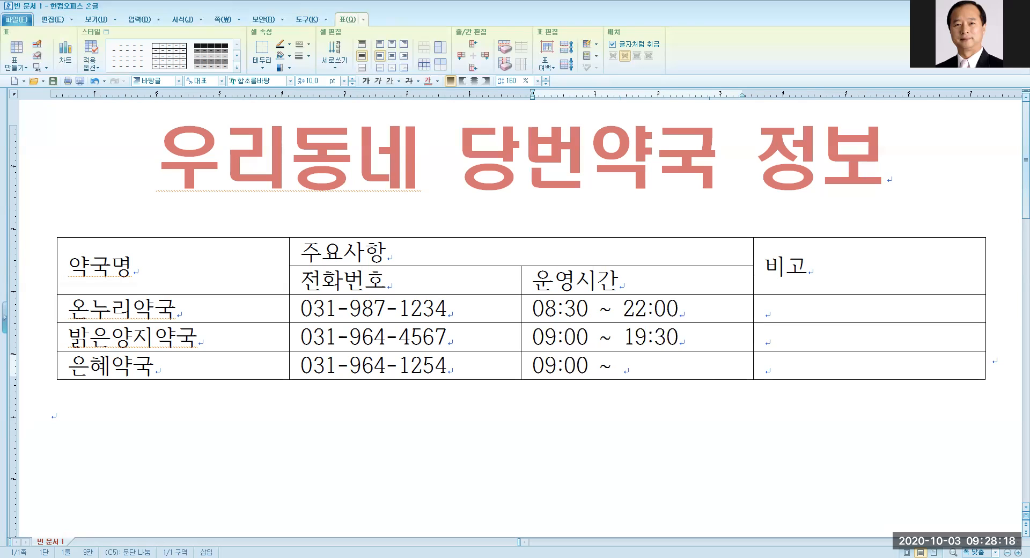
type(" 23:30")
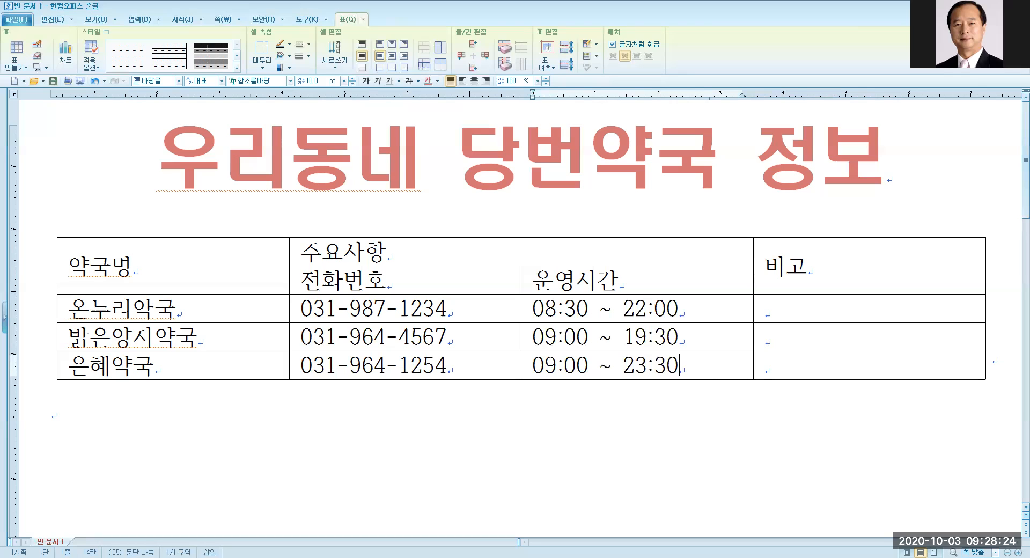
Type 연중무휴 in 밝은양지약국's 비고 cell and 야간 in 은혜약국's.
left_click(790, 333)
type("연")
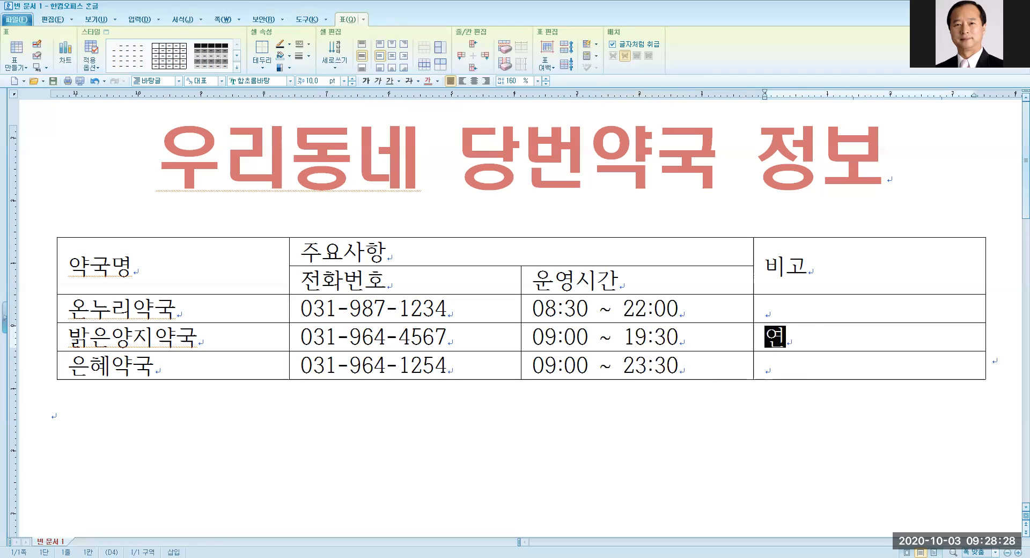
type("중무휴")
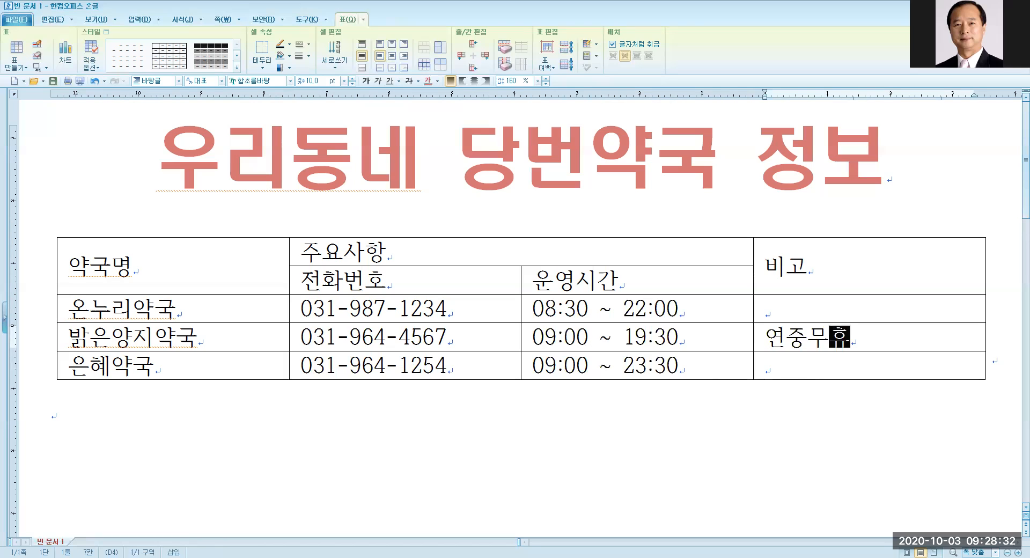
key("Down")
type("야간")
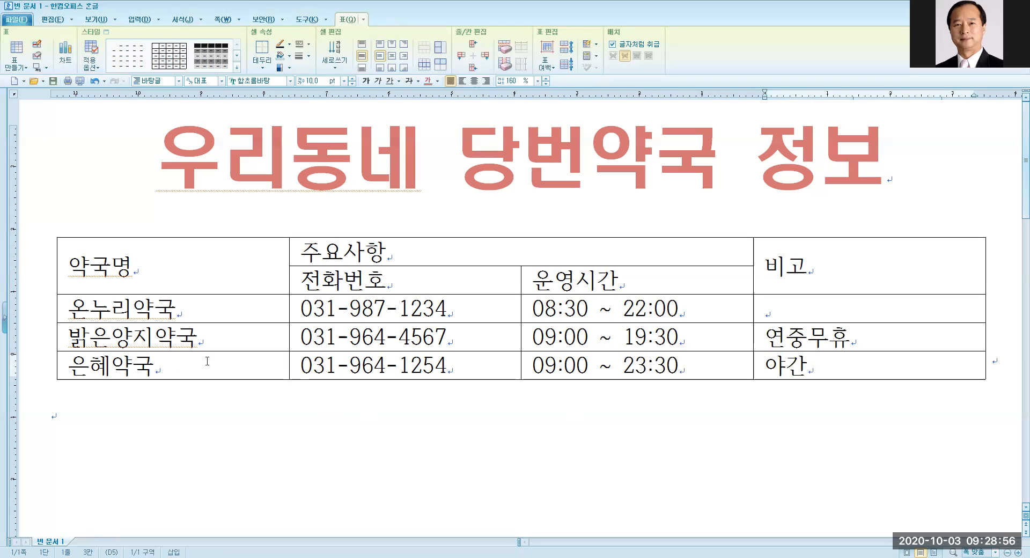
Select the 은혜약국 row and split it into rows to add a blank row below.
left_click_drag(138, 361, 869, 366)
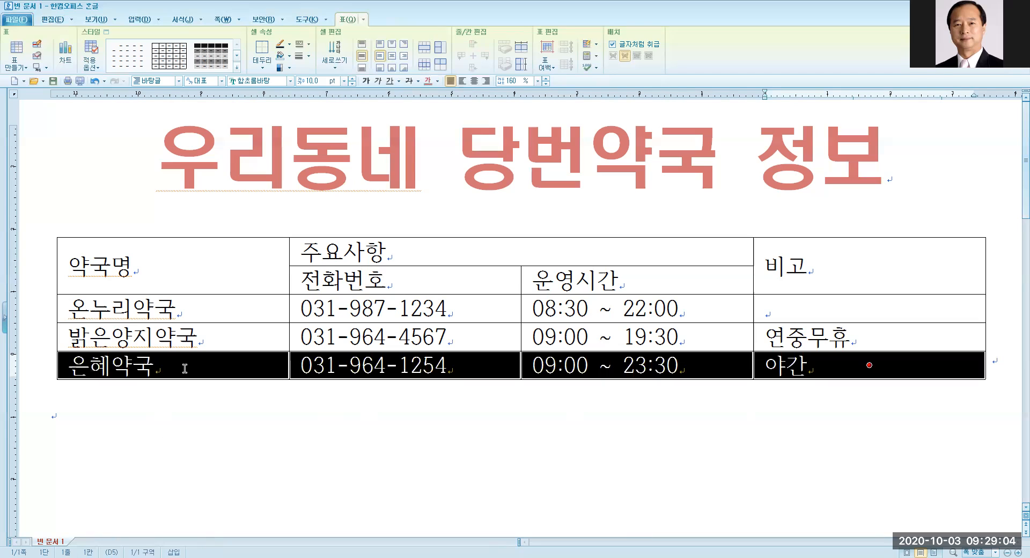
left_click(187, 471)
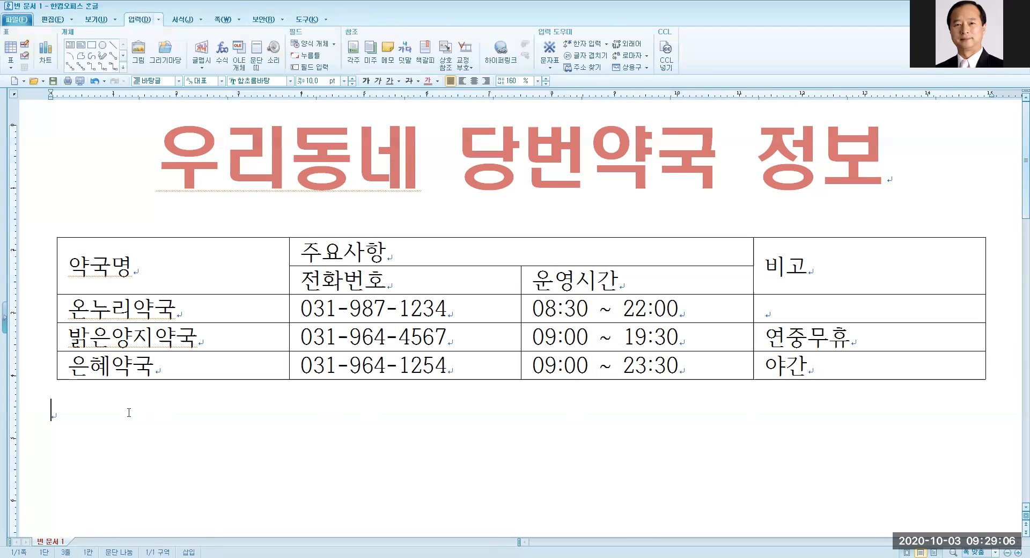
left_click(75, 368)
left_click_drag(75, 367, 869, 365)
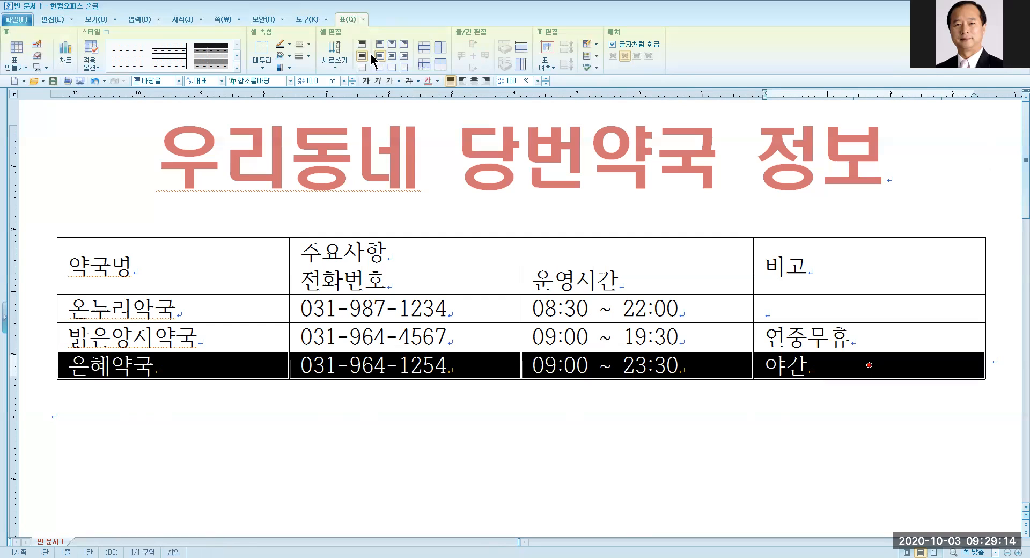
left_click(439, 50)
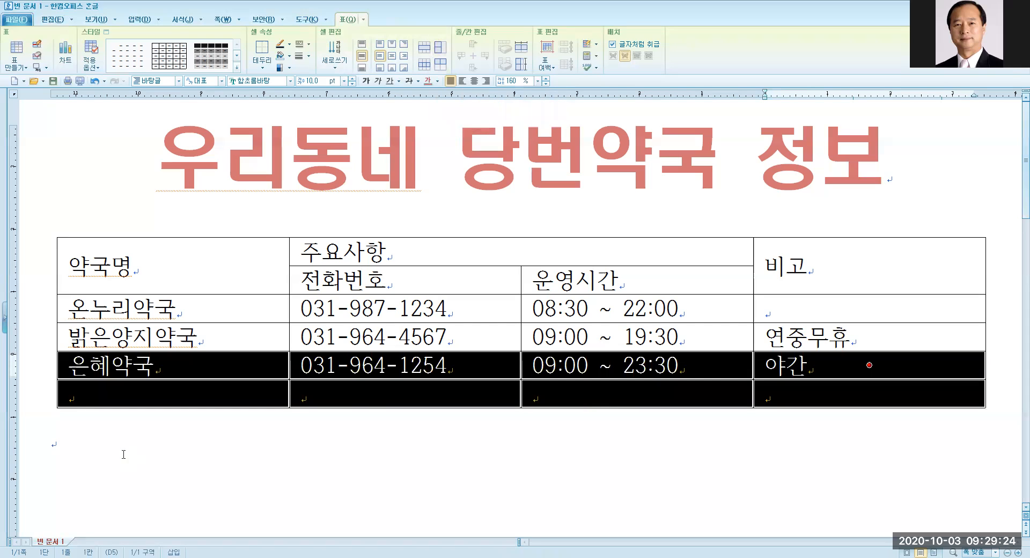
left_click(98, 446)
left_click(83, 393)
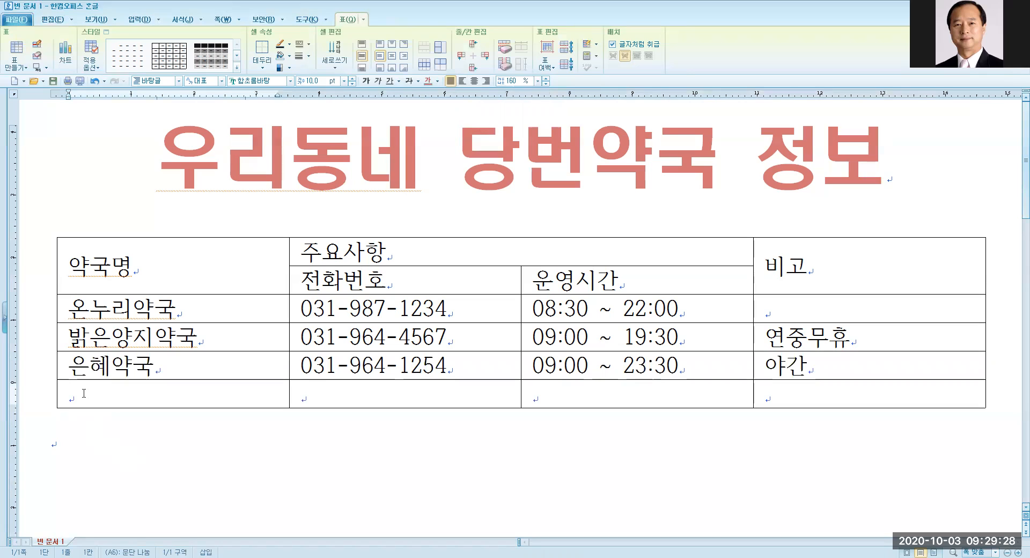
Fill the new row with 새빛약국, its phone number, and hours 06:30 ~ 19:00.
type("새")
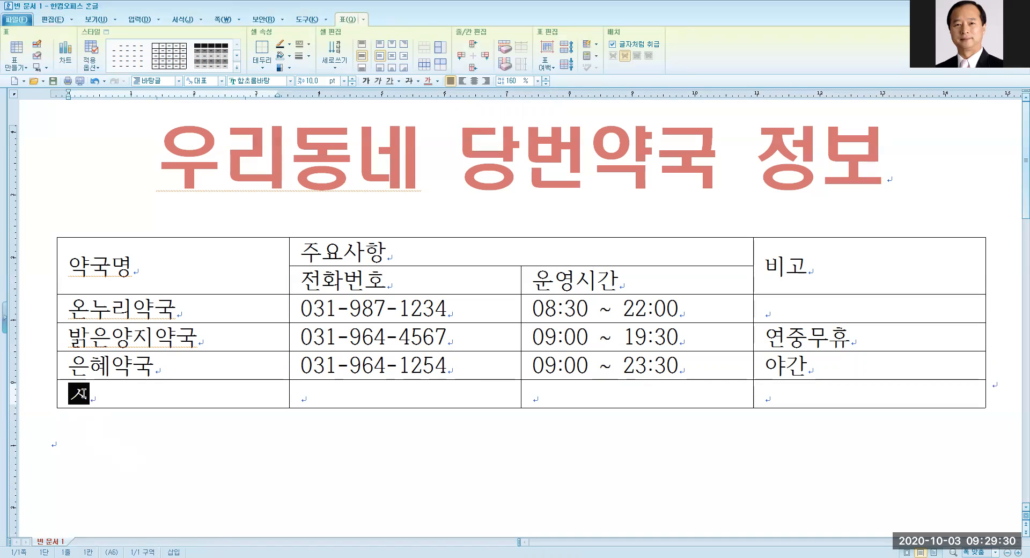
type("빛아")
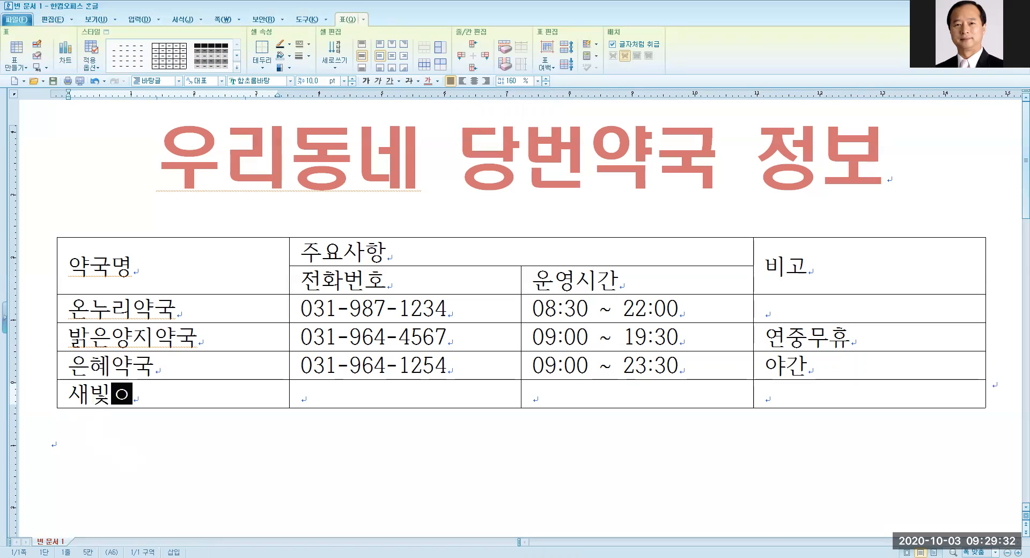
type("ㄱ구")
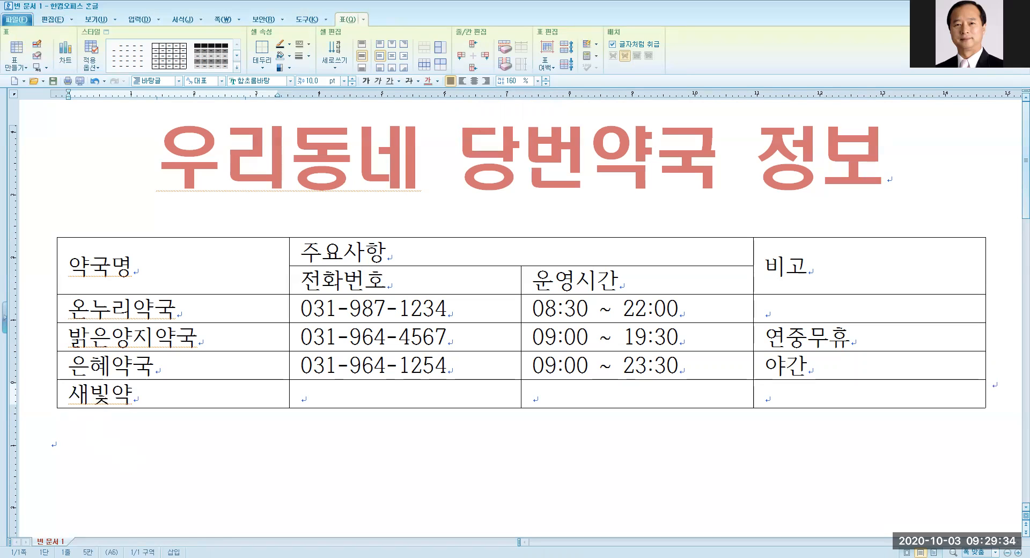
type("ㄱ")
key("Tab")
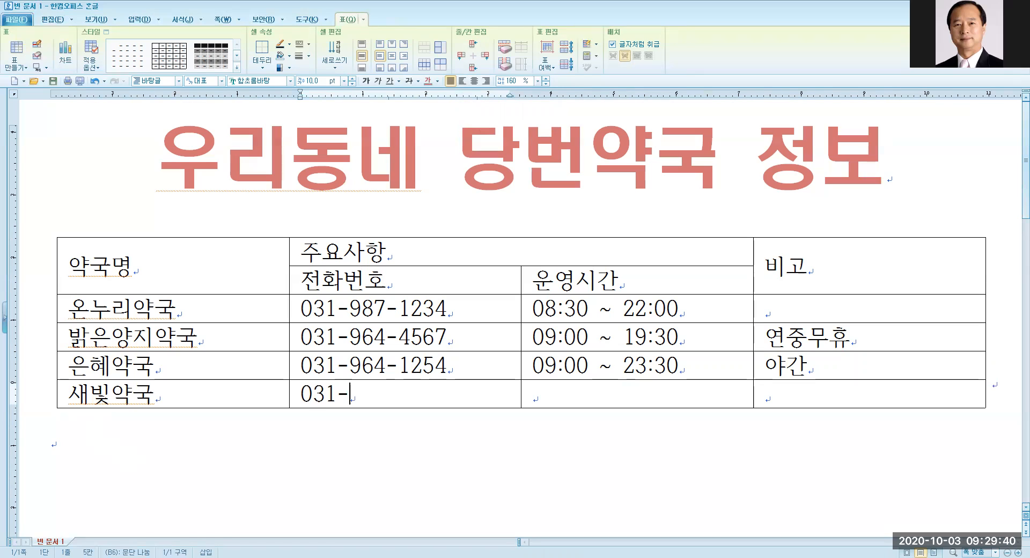
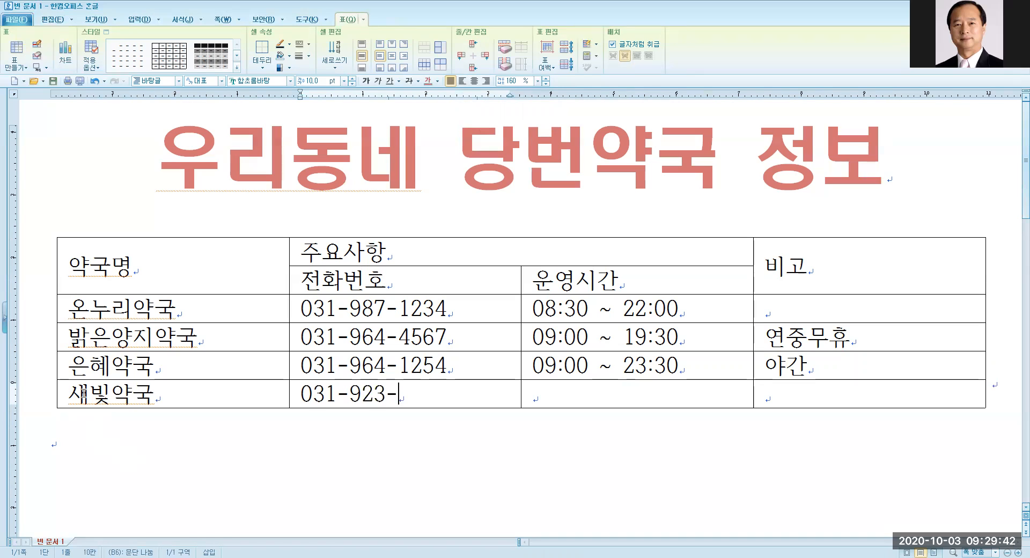
key("Tab")
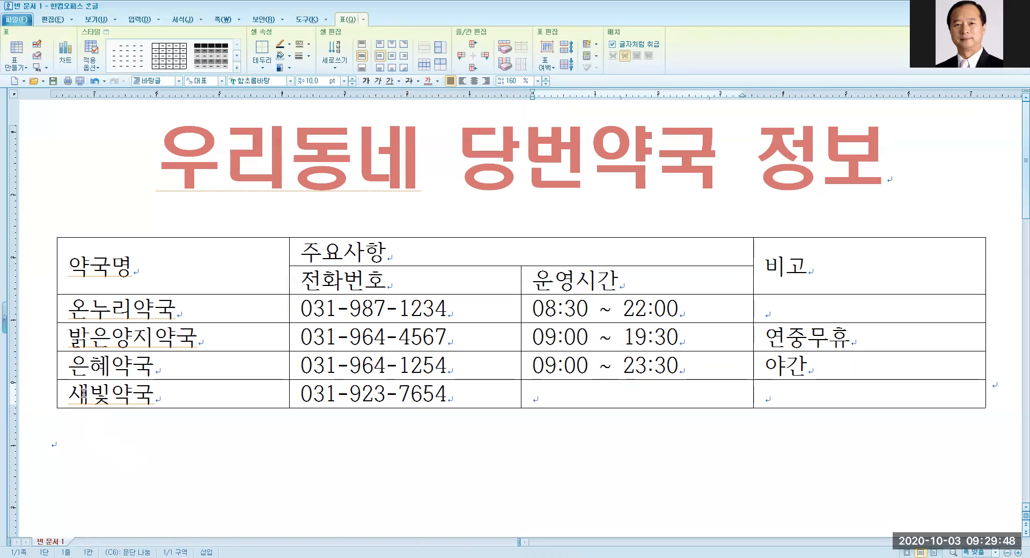
type("06")
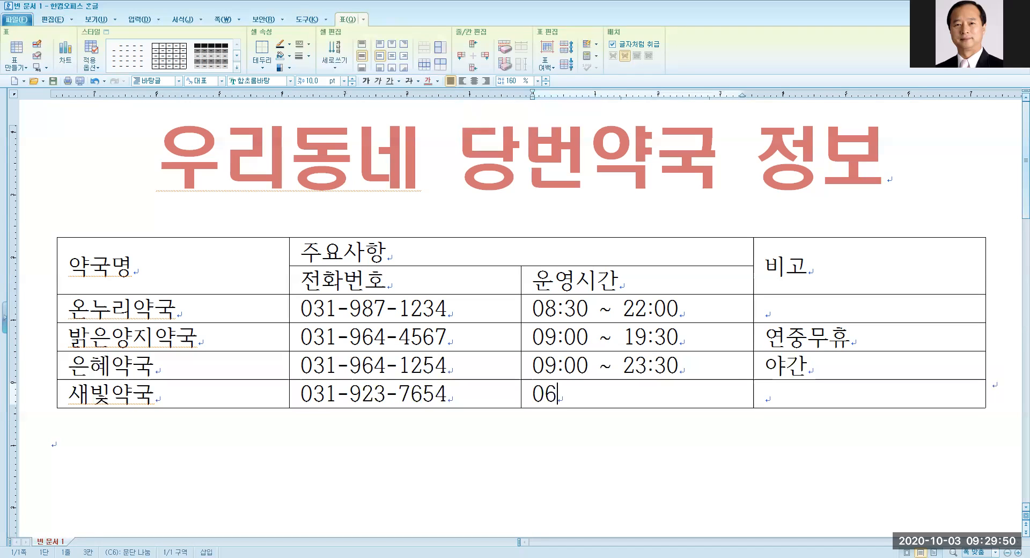
type(":30 ~ 19“00")
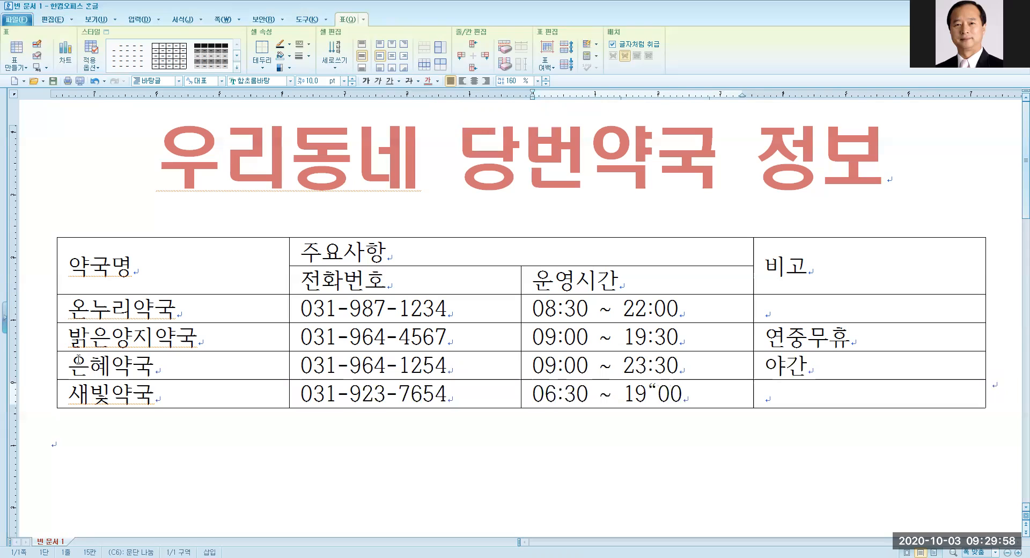
left_click_drag(648, 395, 656, 394)
type(":")
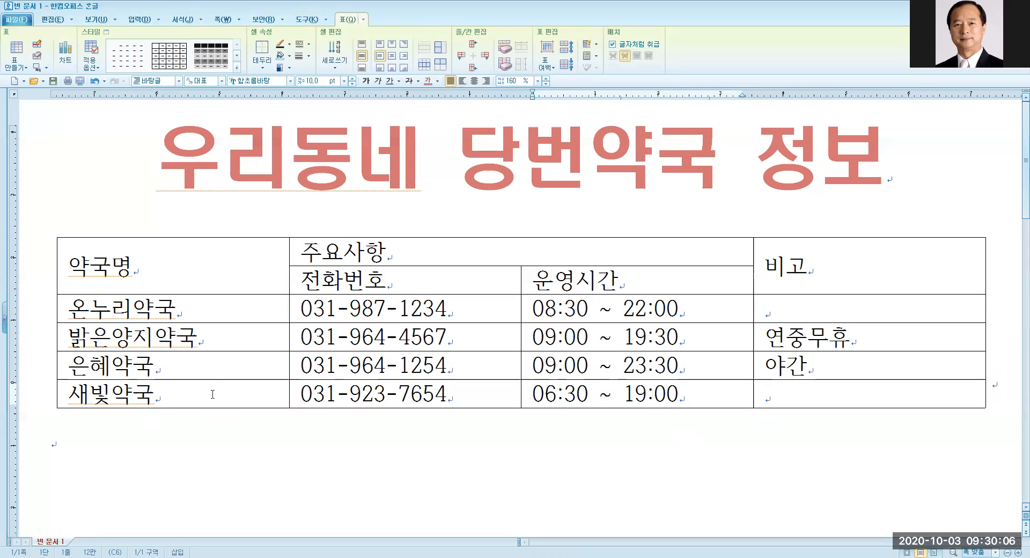
left_click_drag(72, 329, 869, 336)
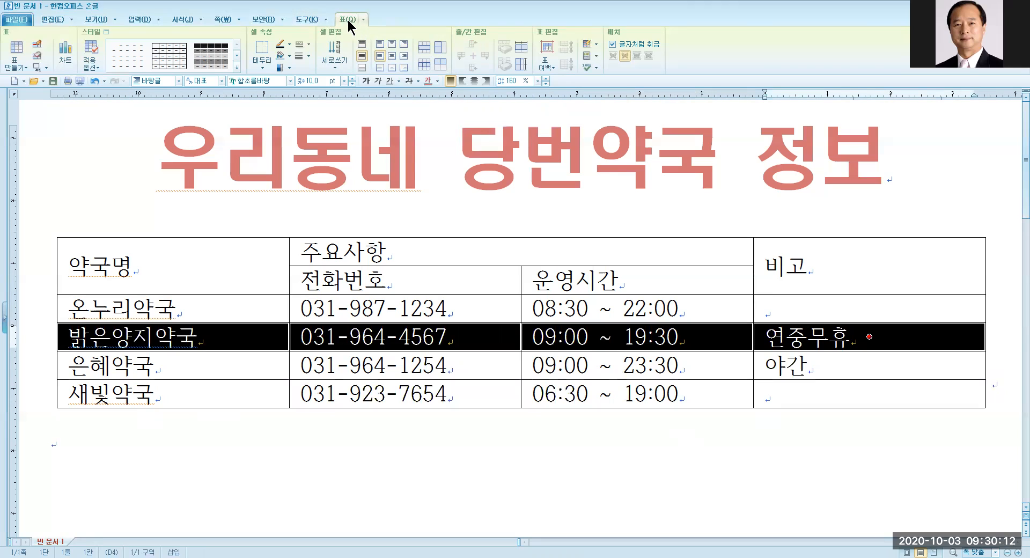
left_click(522, 50)
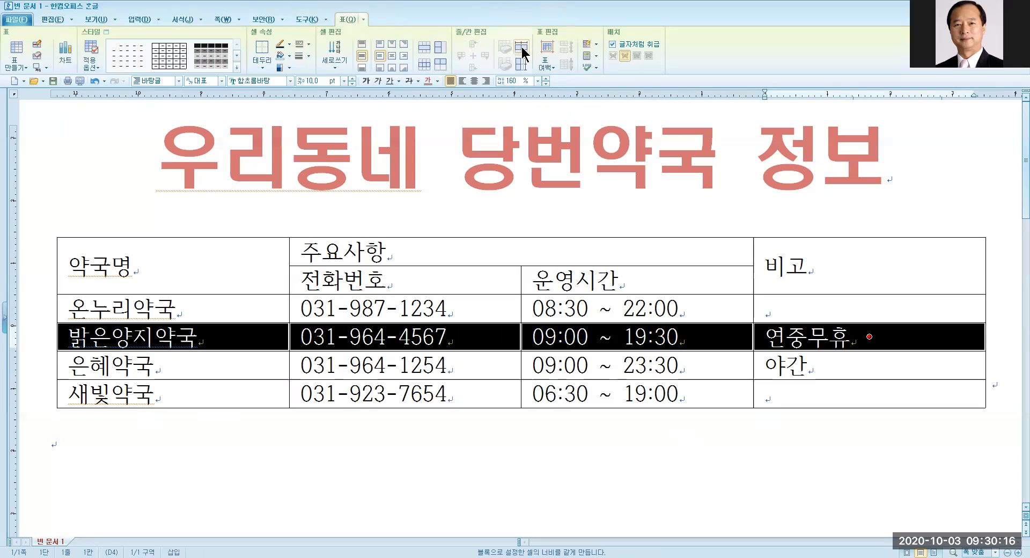
left_click(522, 49)
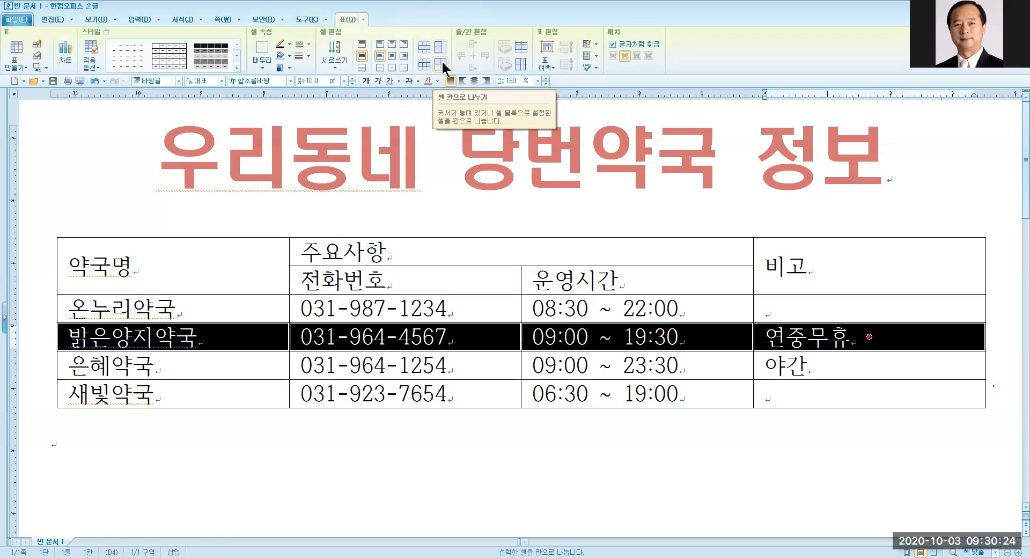
left_click(402, 443)
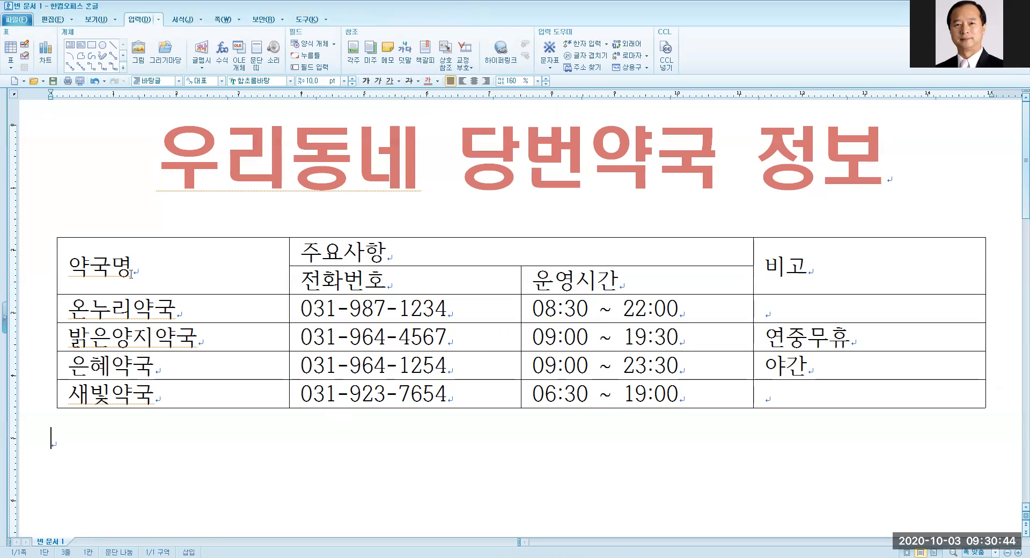
Centre every table cell's text and set it to 맑은 고딕 at 12 pt.
left_click_drag(150, 271, 879, 392)
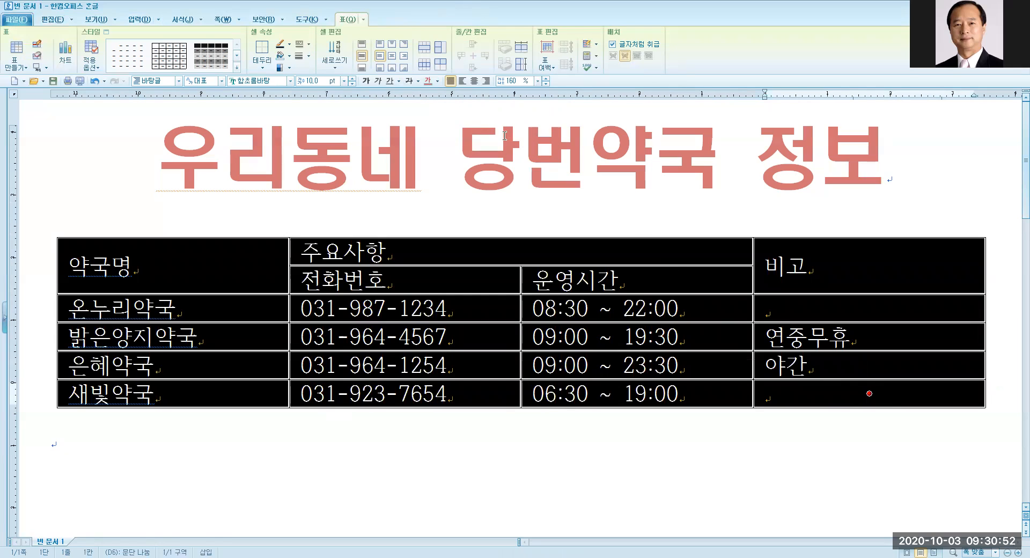
left_click(473, 81)
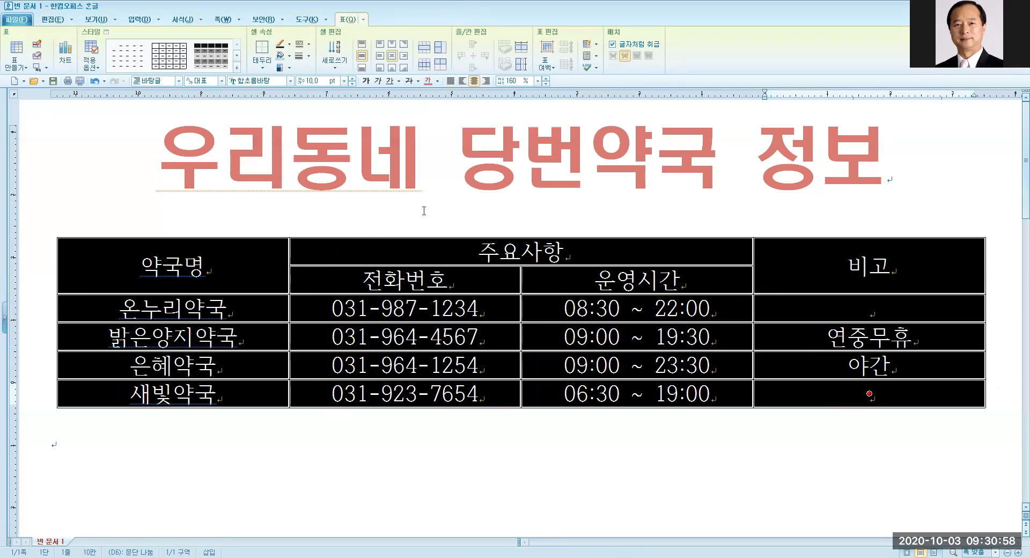
left_click(290, 81)
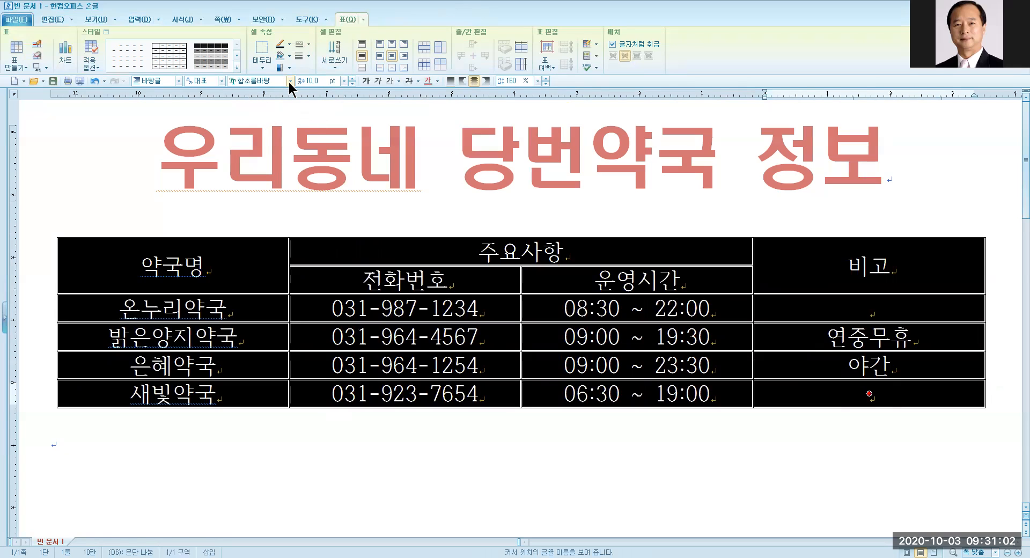
left_click(290, 81)
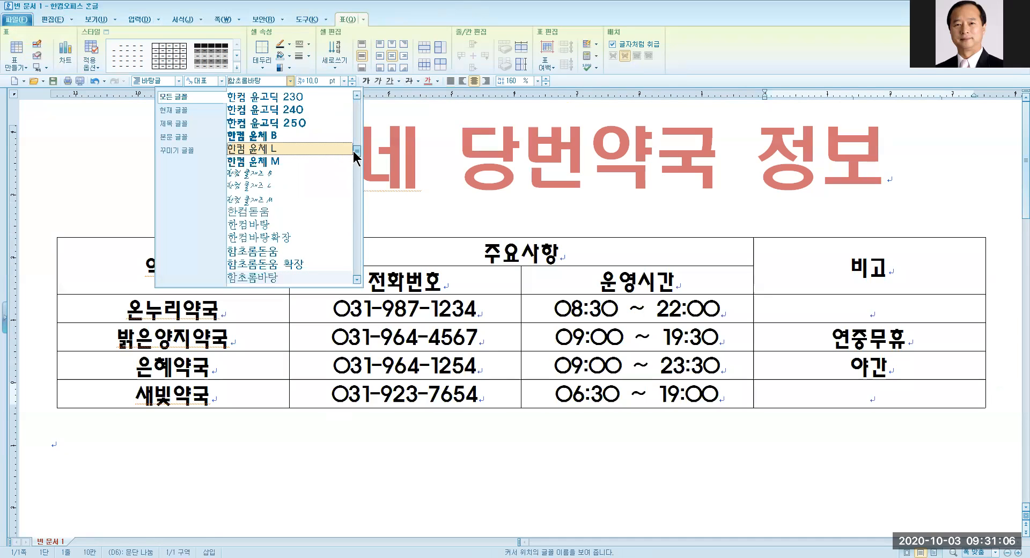
left_click_drag(356, 153, 354, 117)
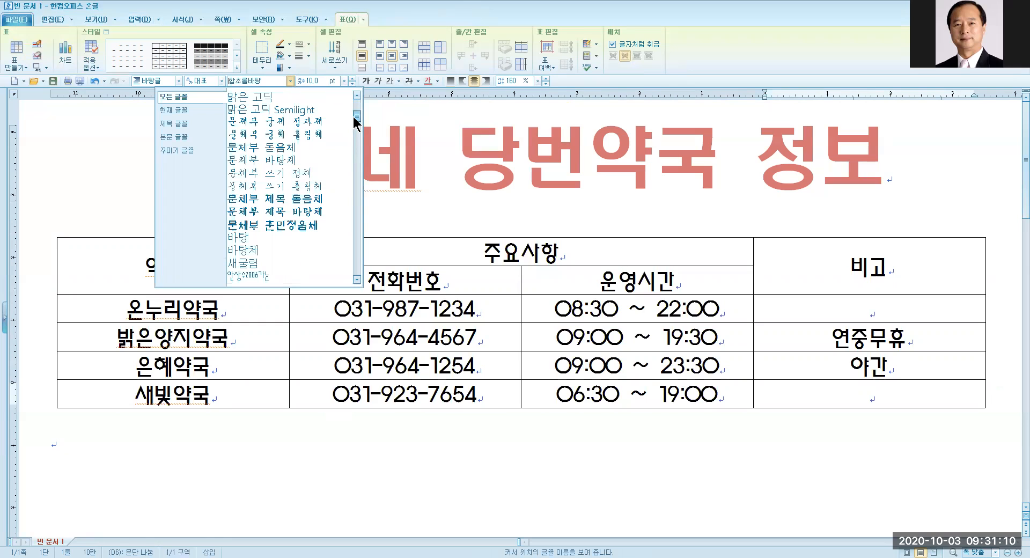
scroll(272, 95, "up", 2)
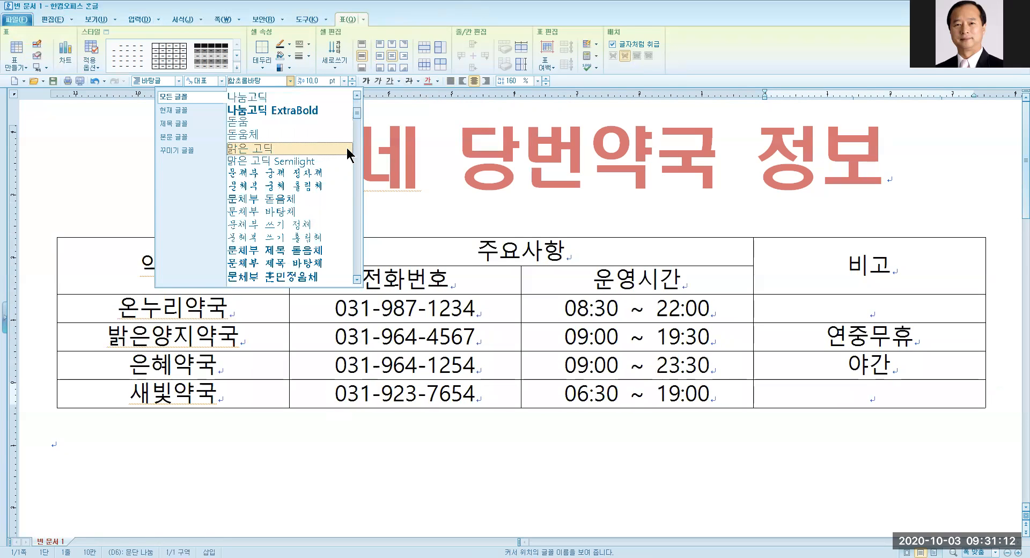
left_click(246, 147)
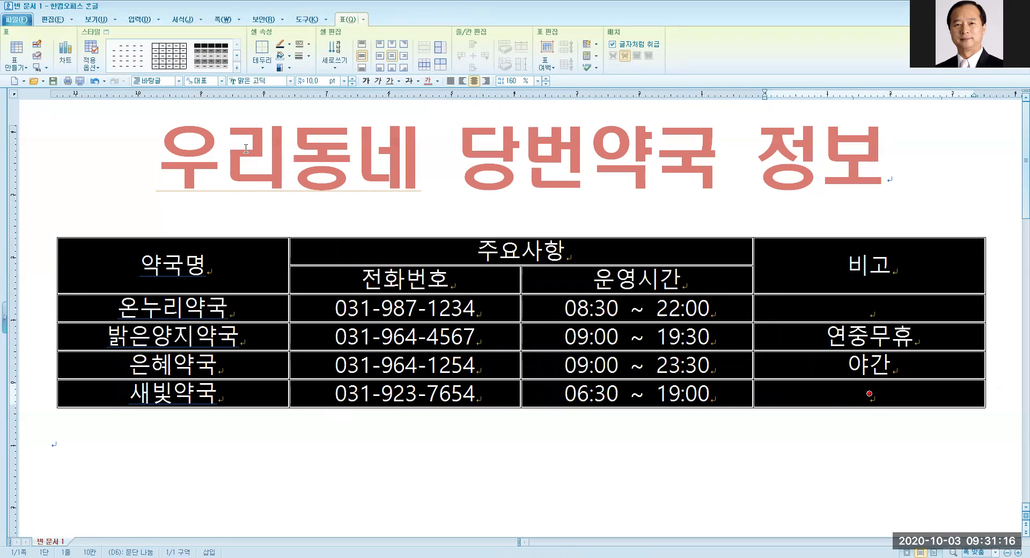
left_click(344, 81)
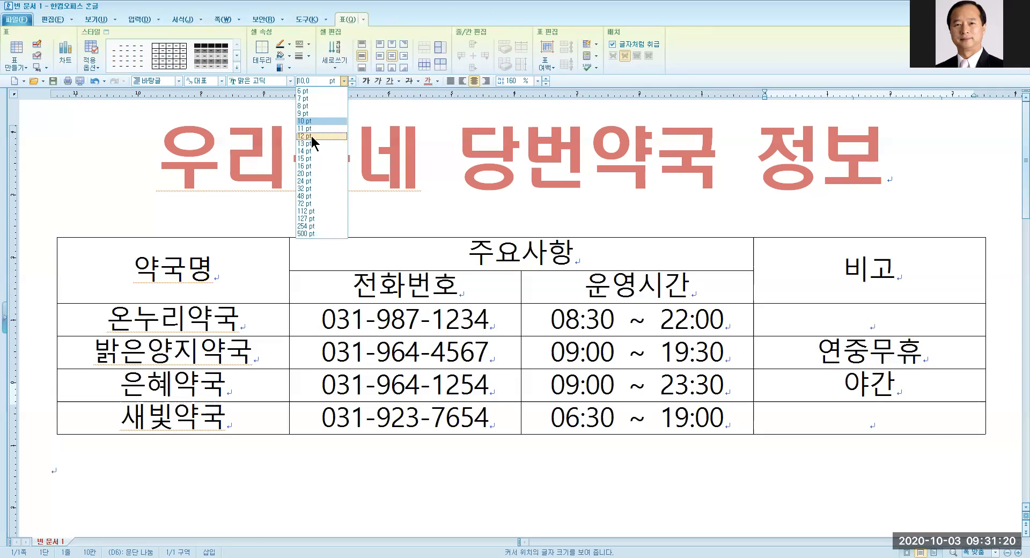
left_click(309, 136)
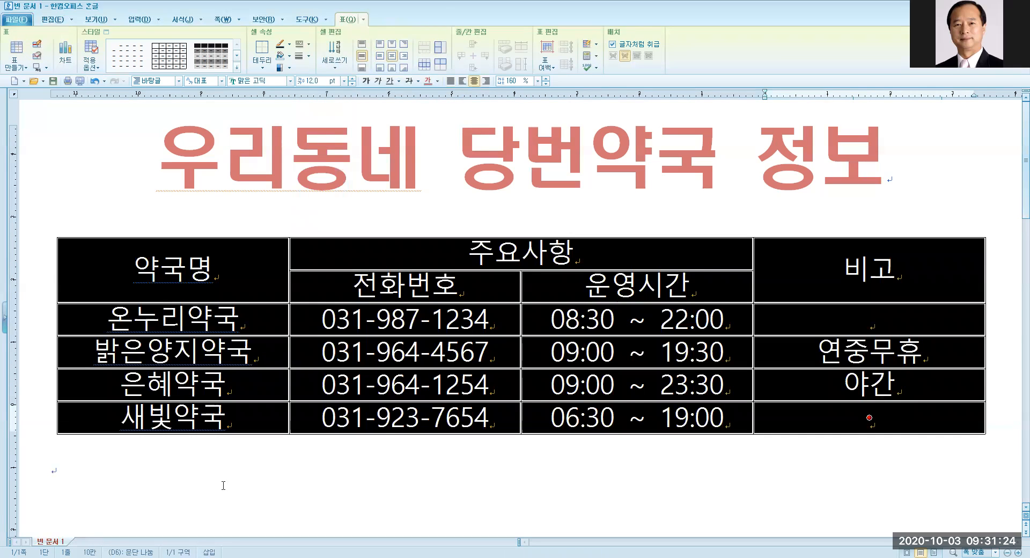
Insert spaces between the syllables of the 주요사항 header cell.
left_click(180, 478)
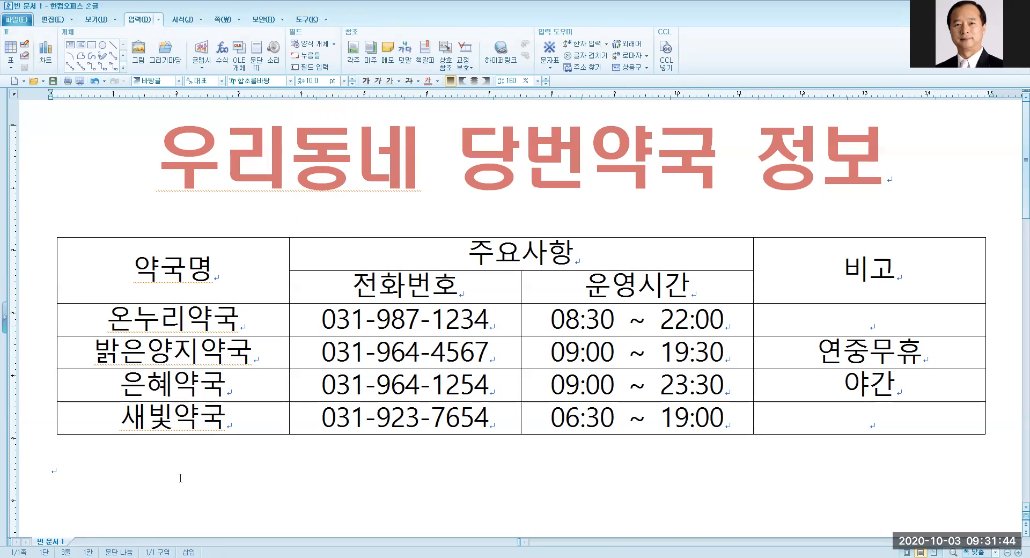
left_click(493, 255)
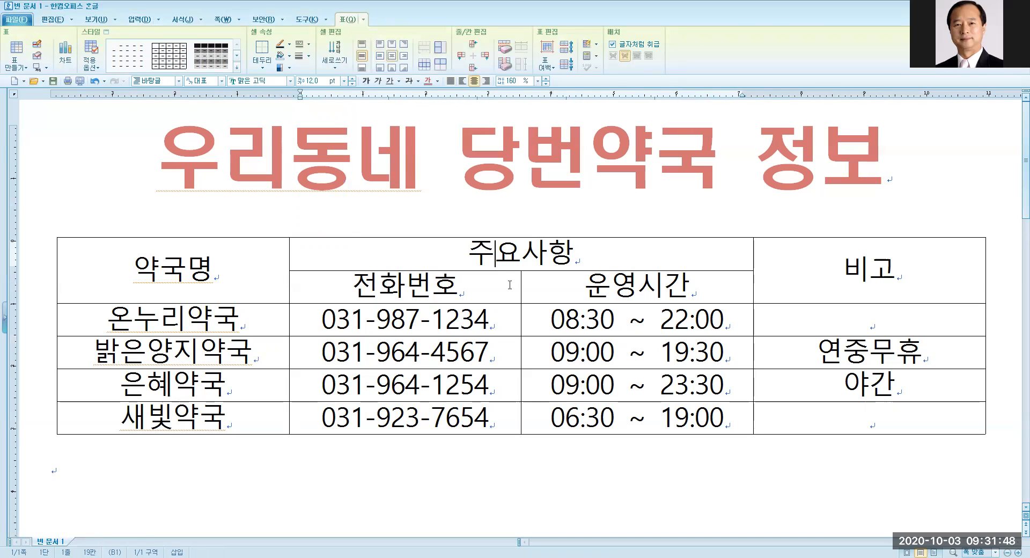
key("Right")
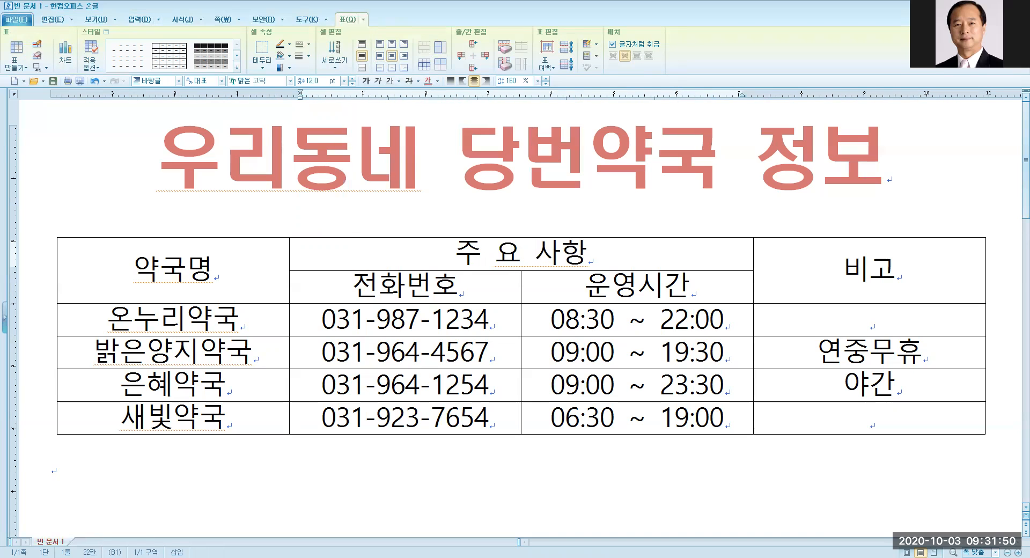
key("Right")
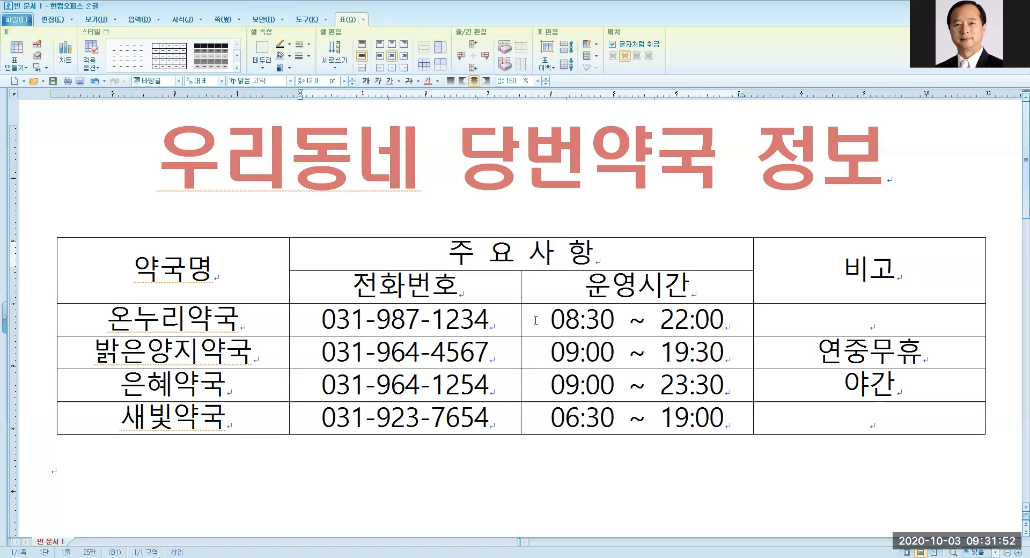
key("Left")
key("Left")
key("Left")
key("Left")
key("Left")
key("Right")
key("Right")
key("Right")
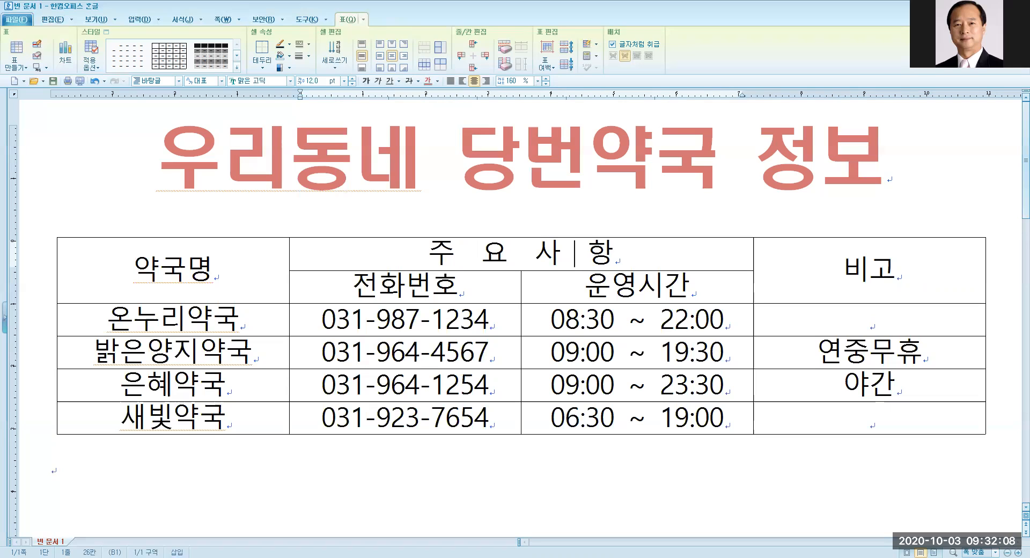
Block-select the first-column cells from 약국명 through 새빛약국.
left_click_drag(269, 284, 194, 421)
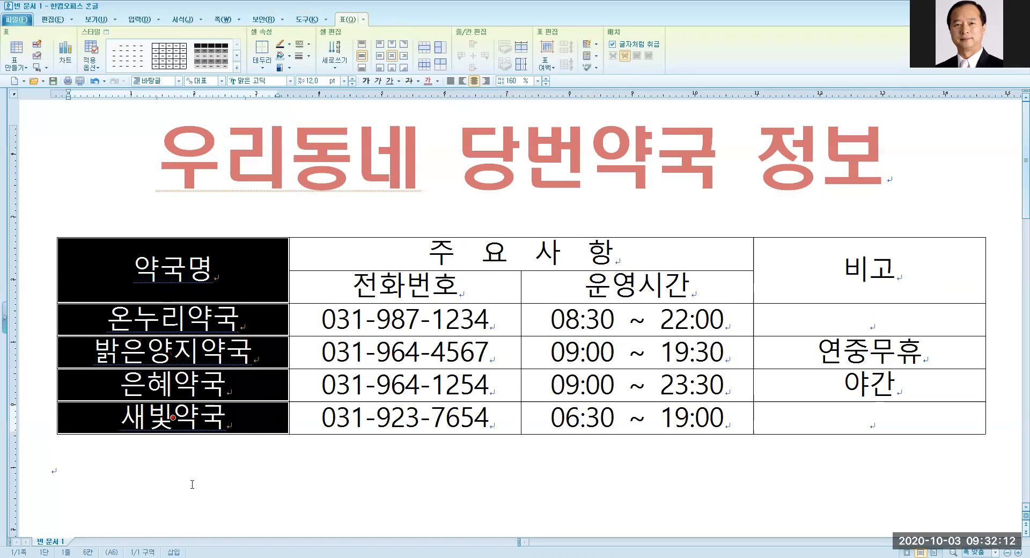
left_click(192, 484)
left_click_drag(182, 273, 183, 405)
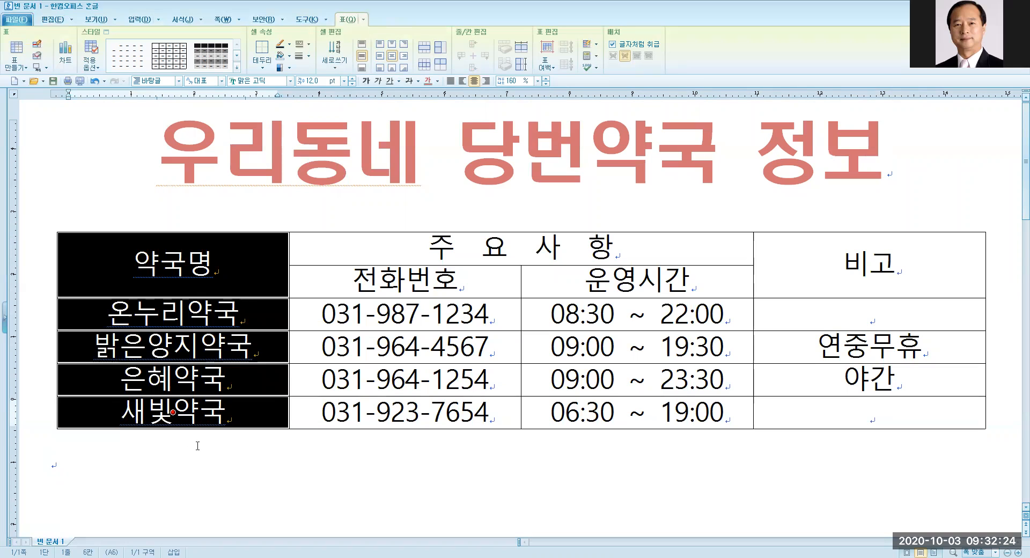
left_click(173, 479)
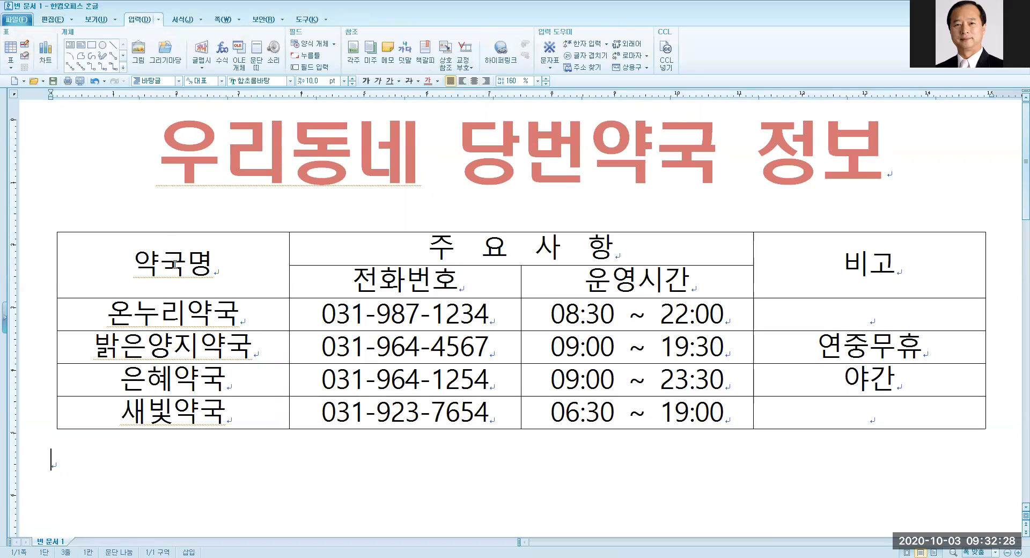
left_click_drag(175, 264, 184, 426)
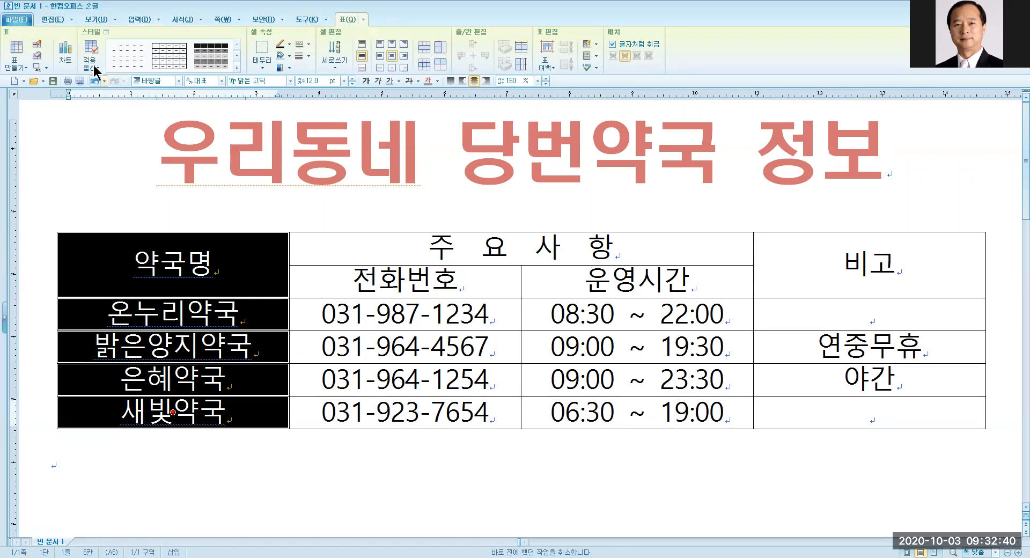
Give the selected name cells 배분 정렬 (distributed) alignment in the 문단 모양 dialog.
key("ctrl")
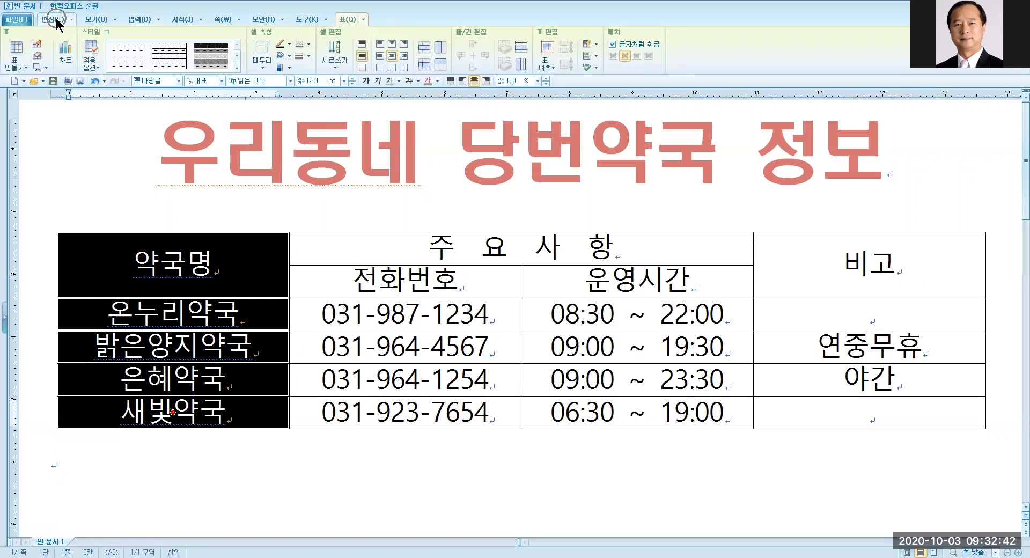
left_click(54, 19)
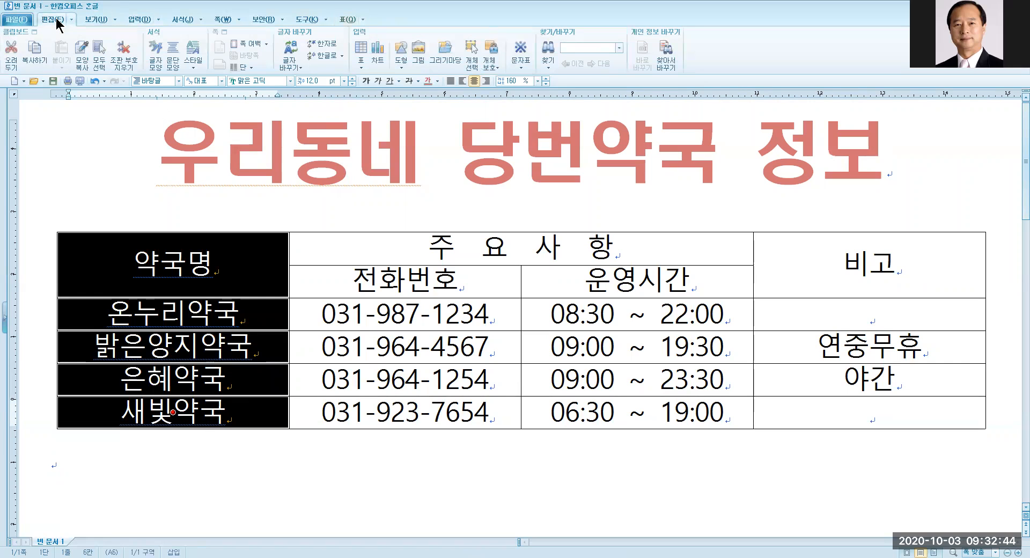
key("ctrl")
key("ctrl")
key("ctrl")
key("ctrl")
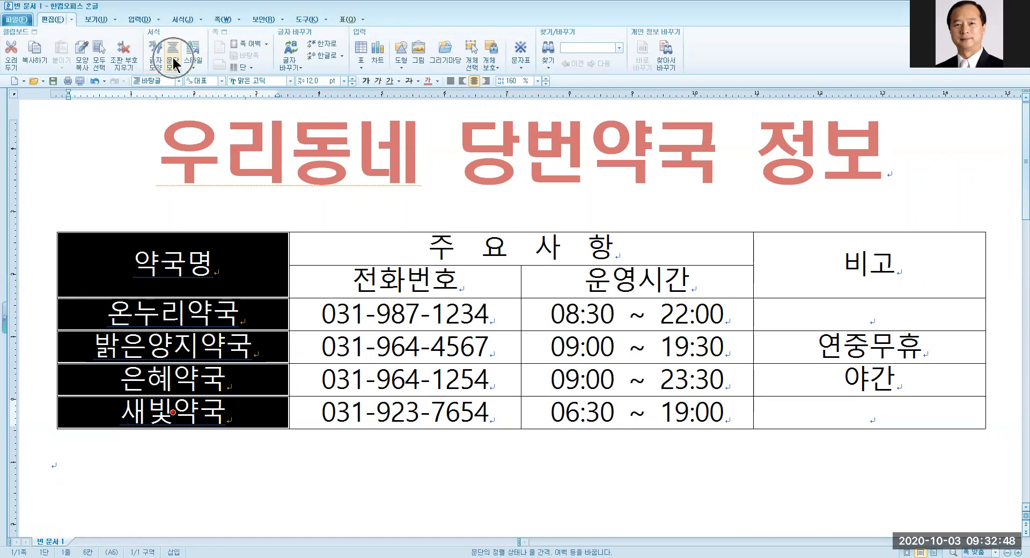
key("ctrl")
left_click(173, 60)
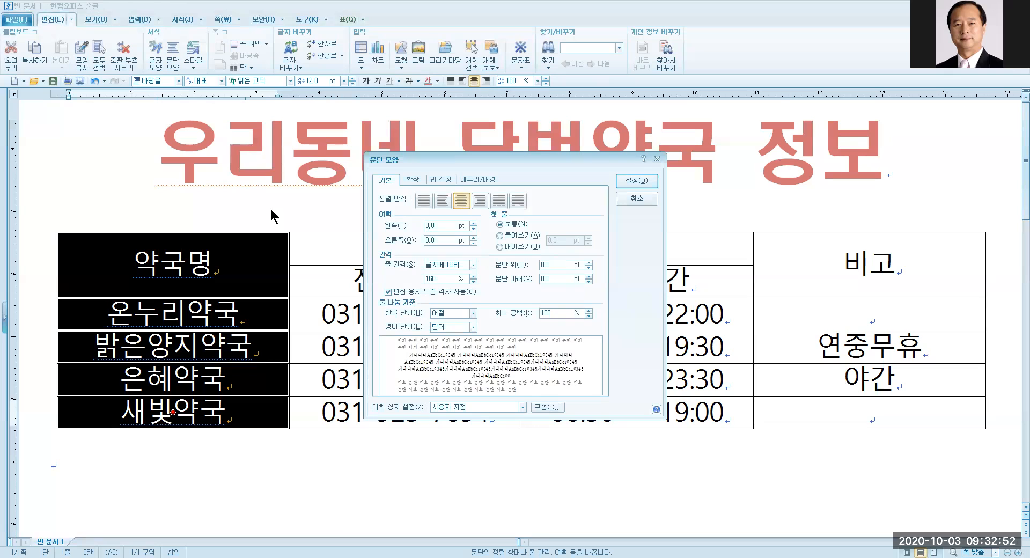
key("ctrl")
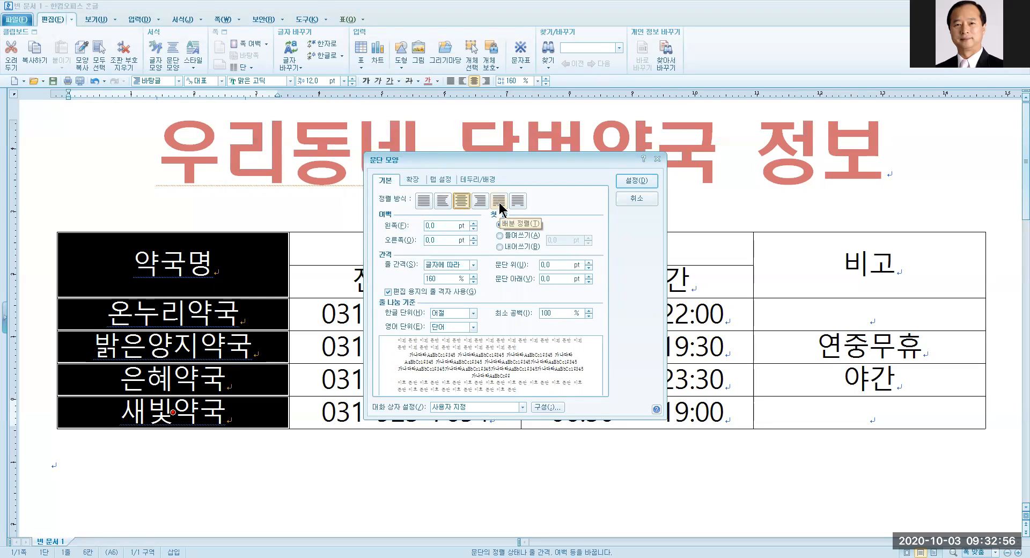
key("ctrl")
key("ctrl")
left_click(499, 200)
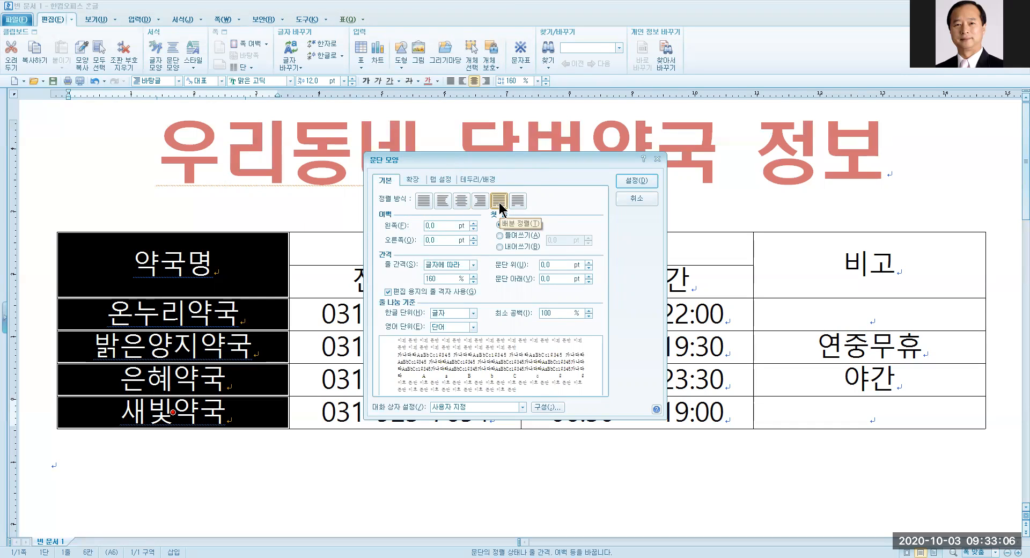
Set the left and right margins to 5 pt and apply the paragraph settings.
key("ctrl")
key("ctrl")
key("ctrl")
left_click(473, 223)
left_click(473, 223)
left_click(473, 223)
left_click(473, 223)
left_click(473, 223)
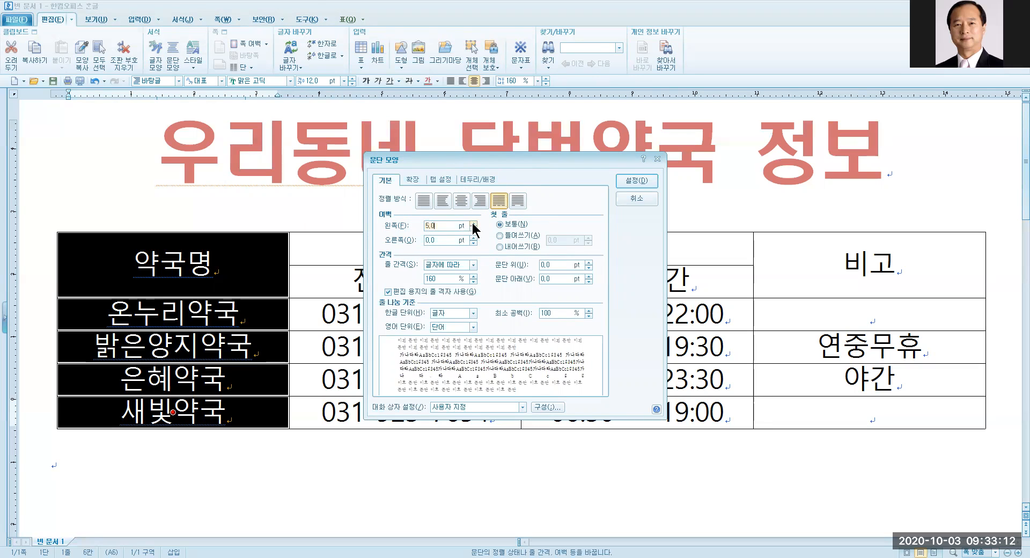
key("ctrl")
left_click(473, 237)
left_click(473, 237)
left_click(473, 238)
left_click(474, 238)
left_click(474, 238)
key("ctrl")
key("ctrl")
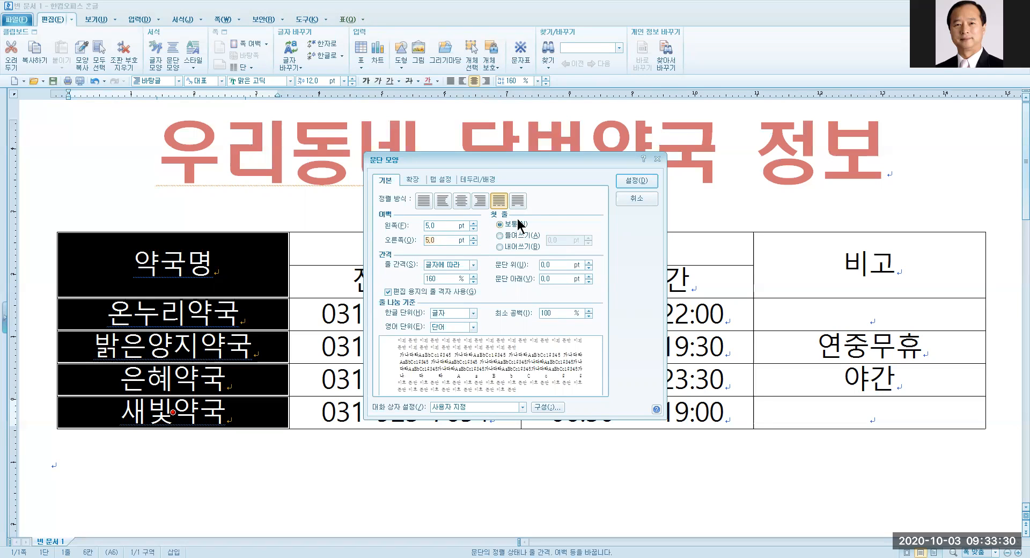
left_click(633, 183)
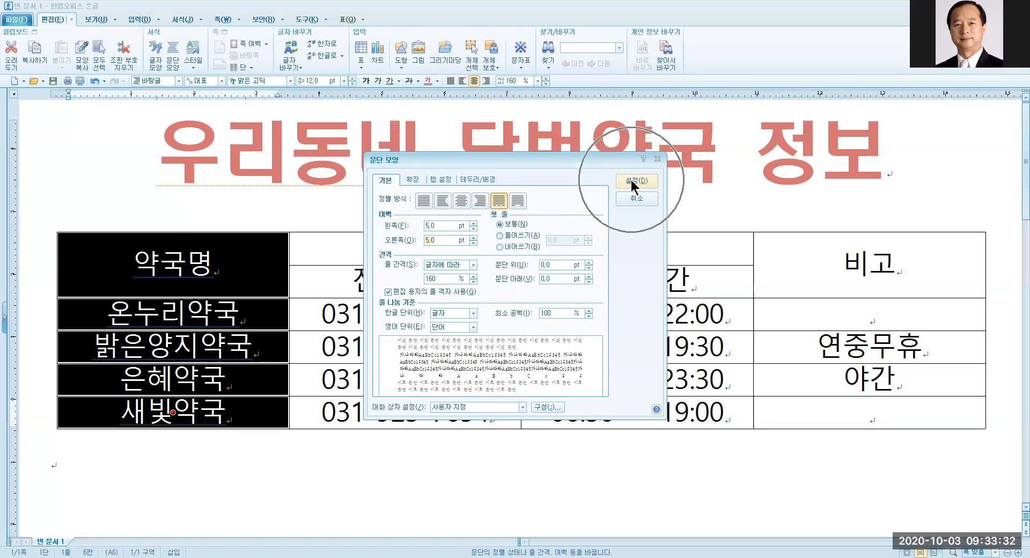
left_click(208, 447)
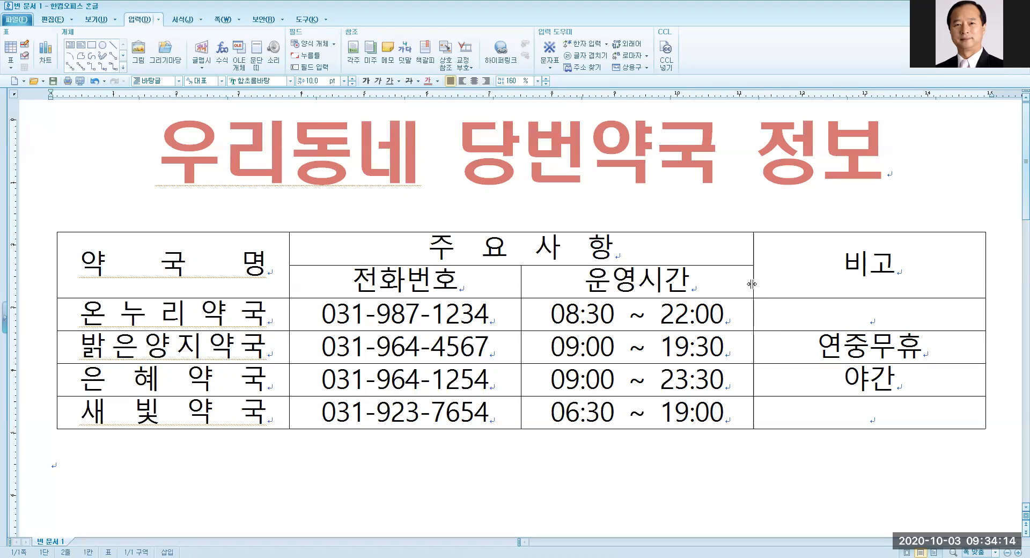
Move the 운영시간/비고 column border rightward to widen 운영시간.
left_click_drag(751, 284, 798, 297)
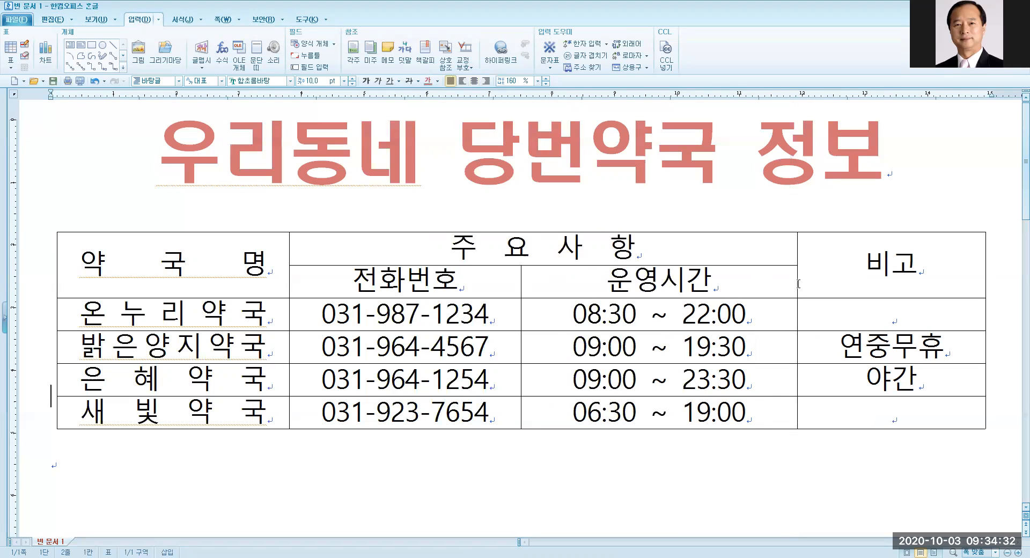
mouse_move(797, 317)
left_mouse_down()
mouse_move(822, 321)
mouse_move(805, 320)
left_mouse_up()
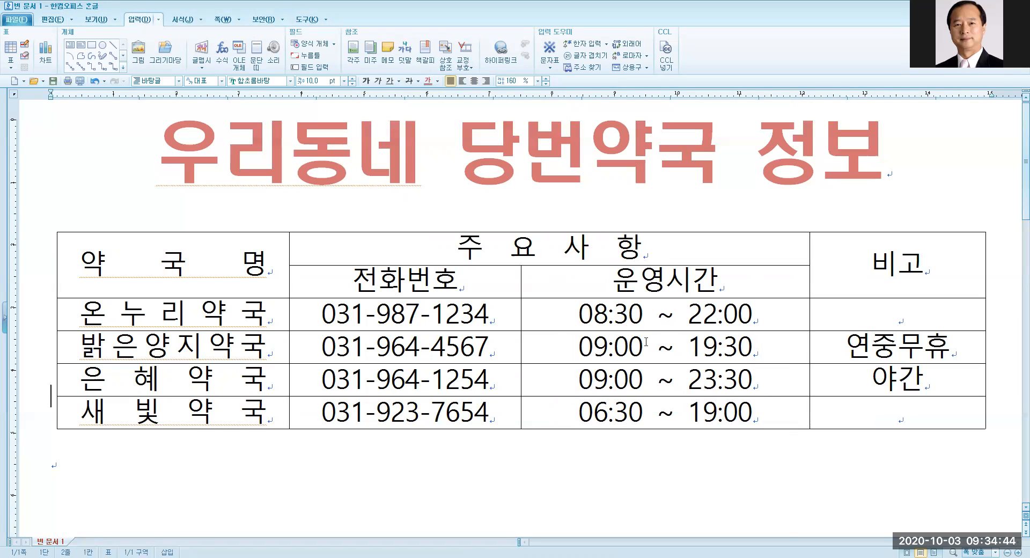
Select the 전화번호 and 운영시간 column cells and apply 셀 너비를 같게.
left_click_drag(433, 290, 408, 413)
left_click_drag(665, 282, 665, 412)
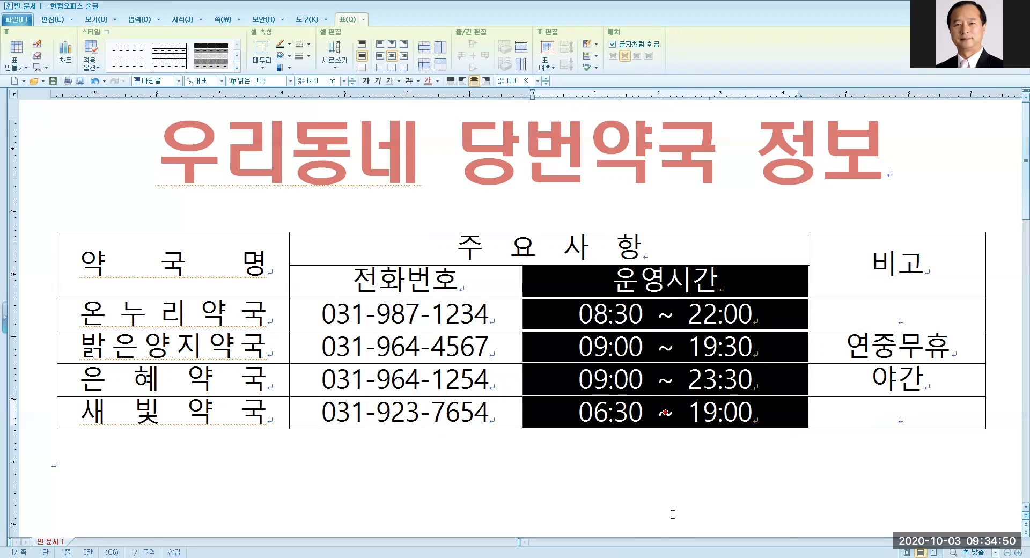
left_click(673, 514)
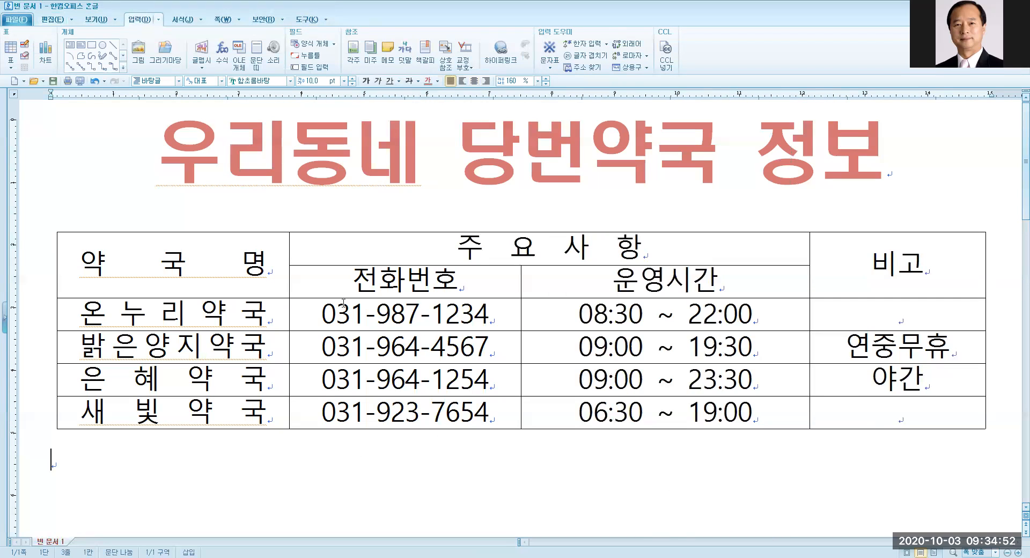
left_click(339, 286)
left_click_drag(339, 286, 695, 410)
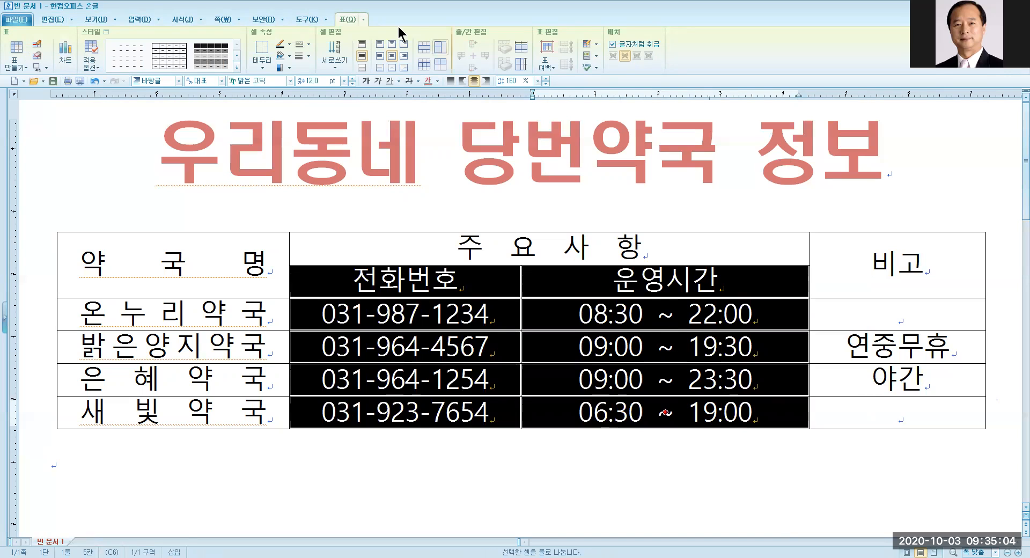
left_click(346, 24)
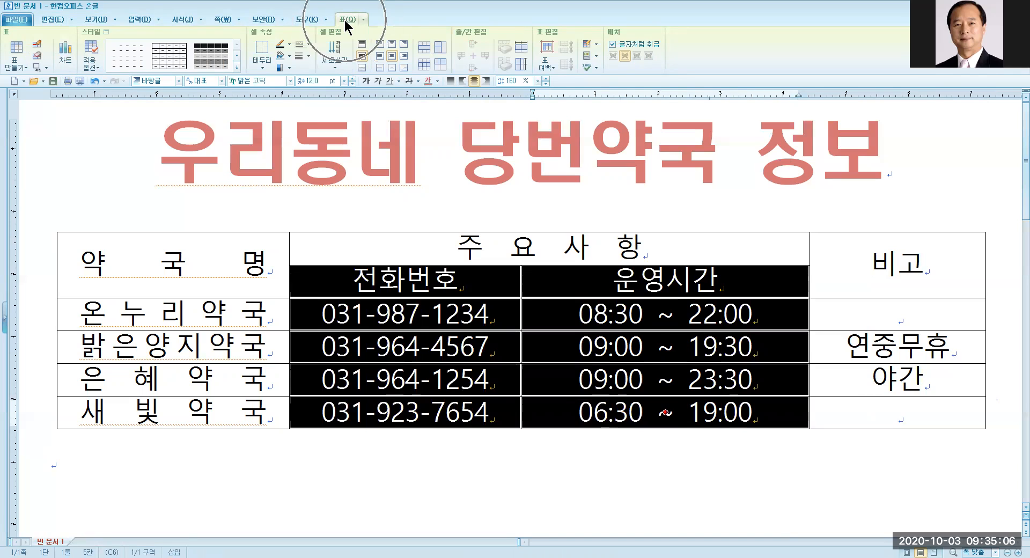
left_click(521, 49)
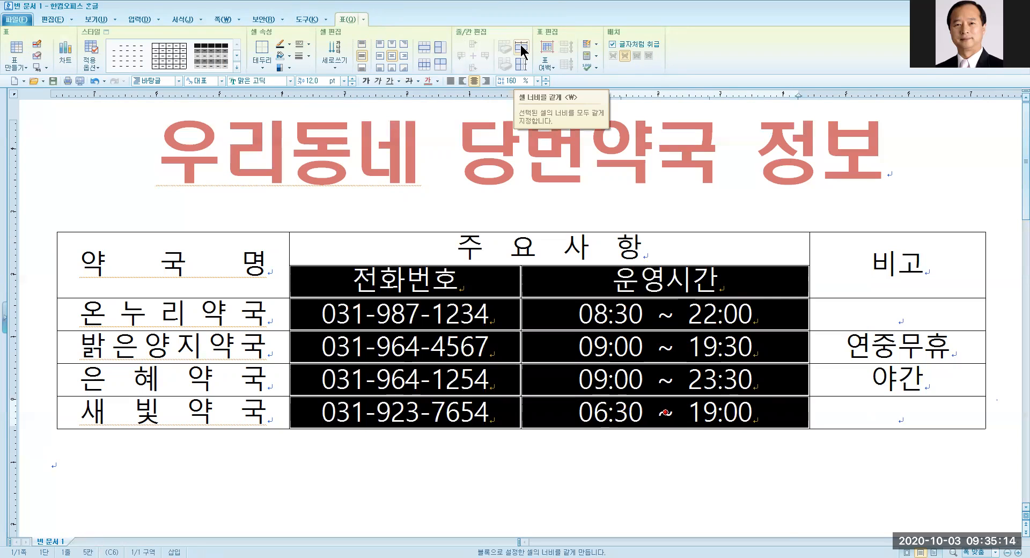
left_click(521, 48)
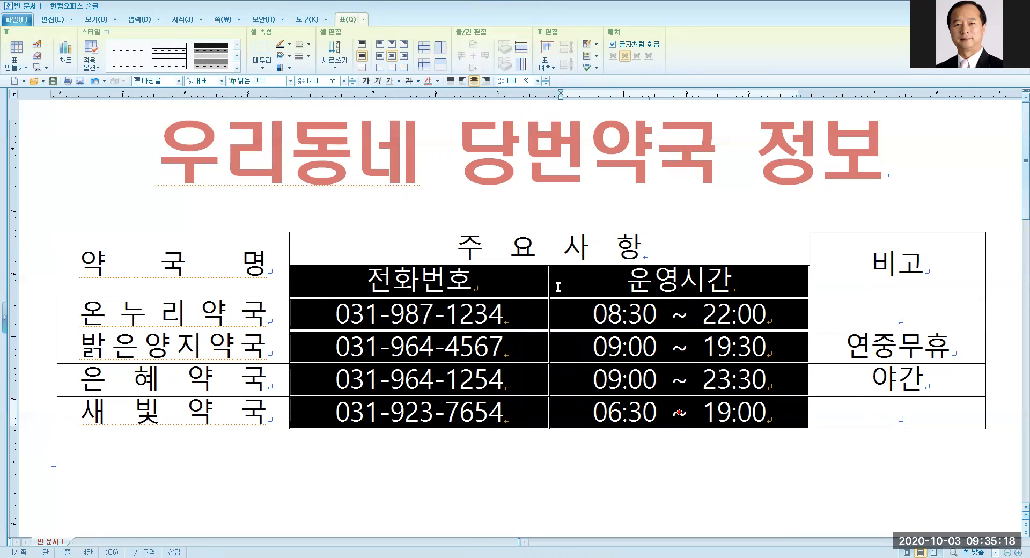
left_click(199, 471)
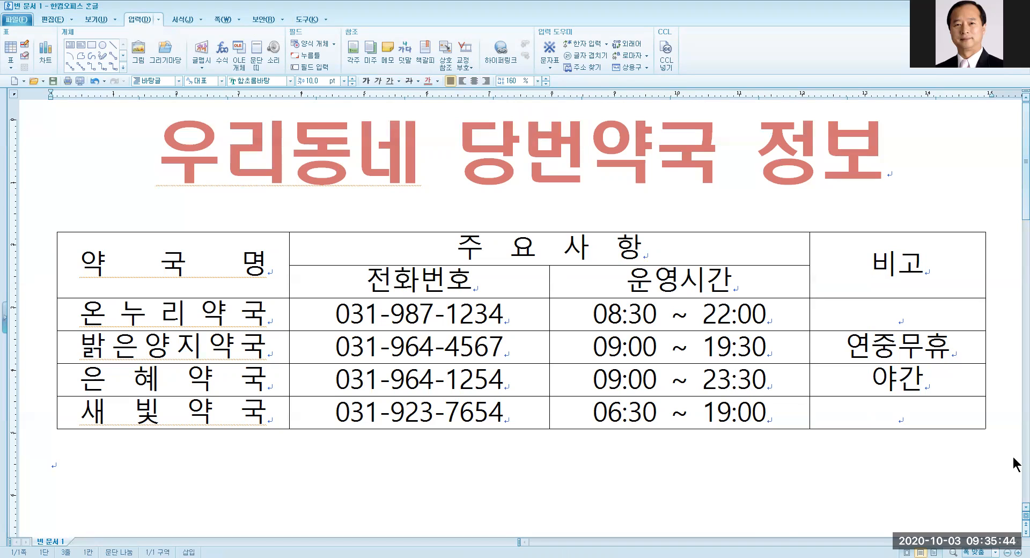
Select every cell of the pharmacy table.
left_click(376, 312)
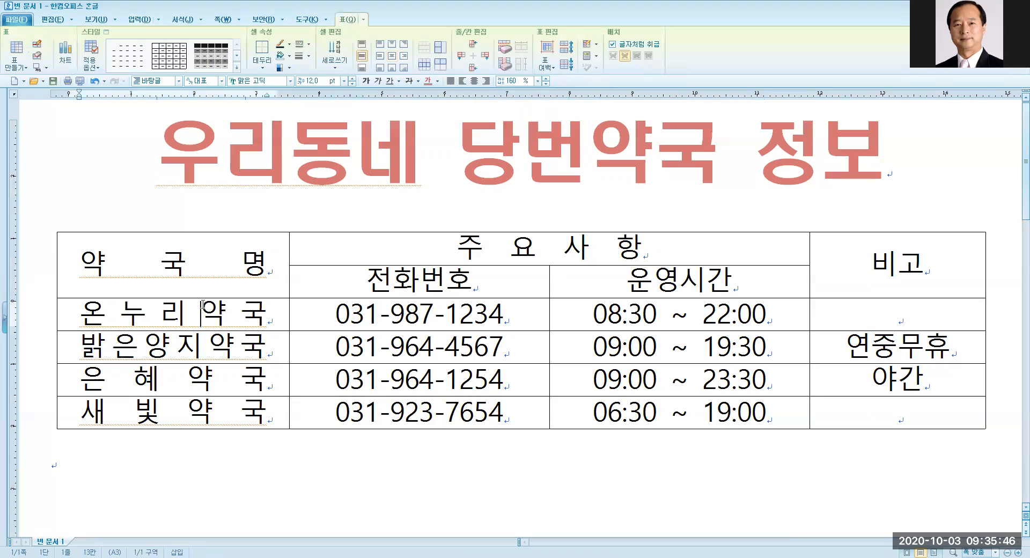
left_click(336, 316)
left_click(378, 313)
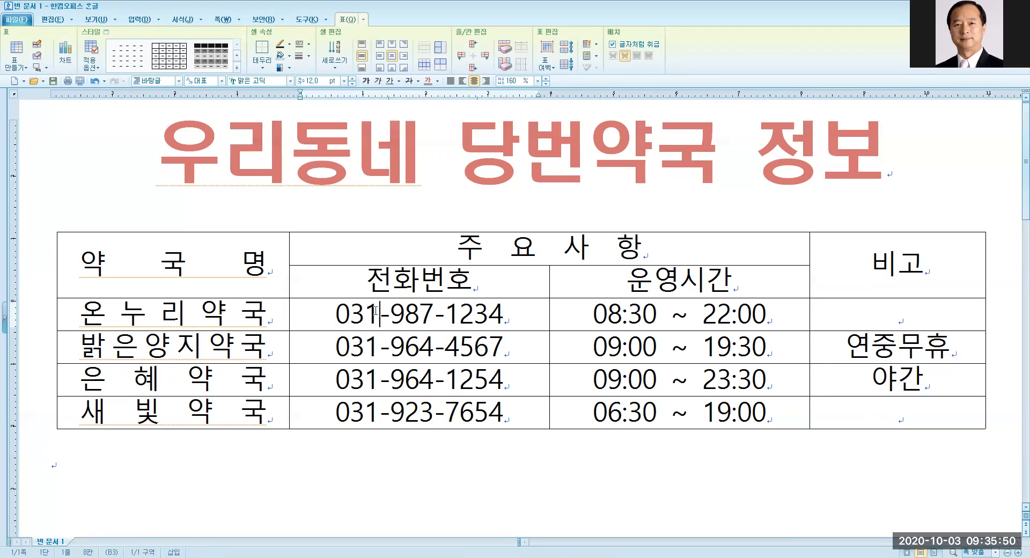
left_click_drag(98, 261, 883, 418)
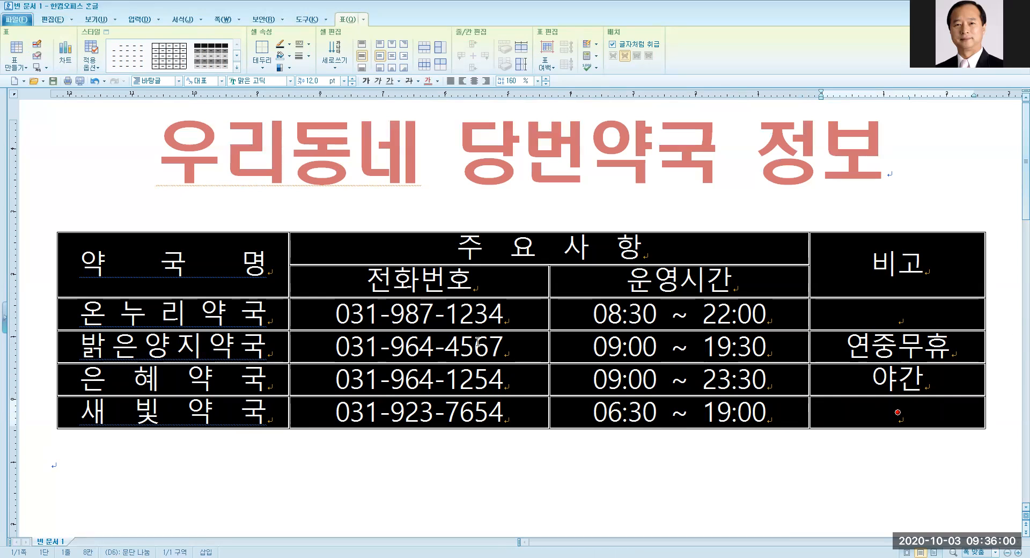
Try several table styles and browse the full style gallery for an orange one.
key("ctrl")
key("ctrl")
key("ctrl")
left_click(162, 54)
left_click(219, 56)
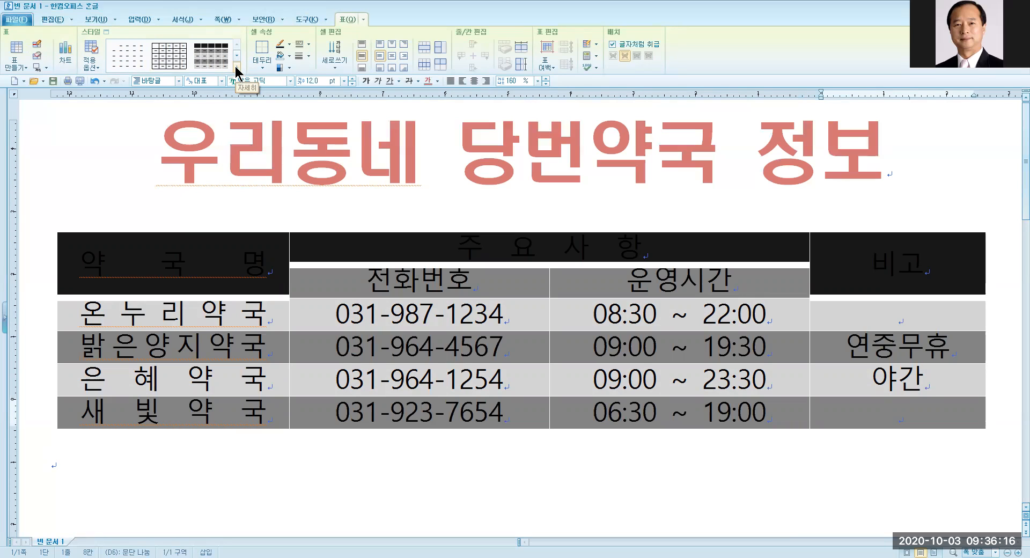
left_click(236, 66)
left_click(235, 66)
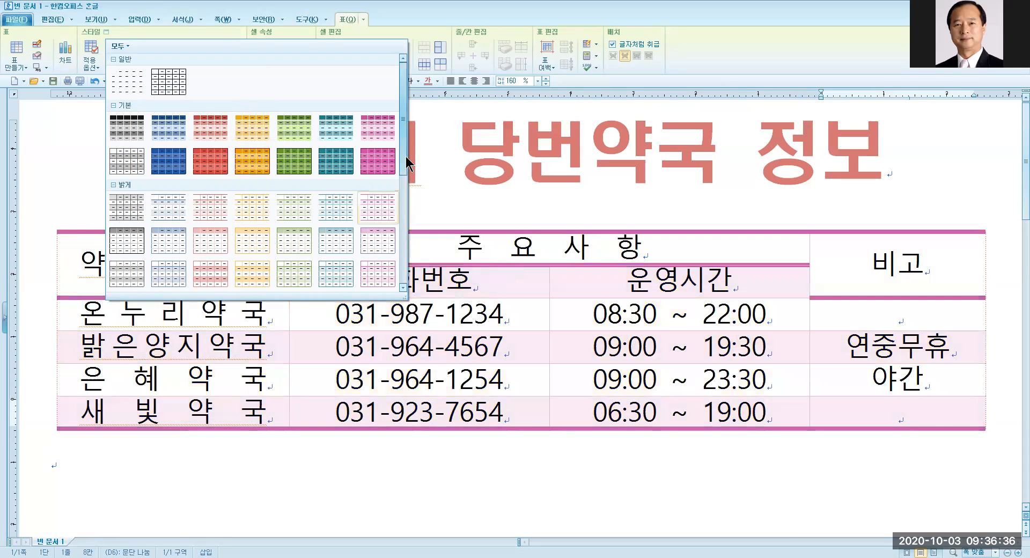
left_click_drag(405, 156, 410, 216)
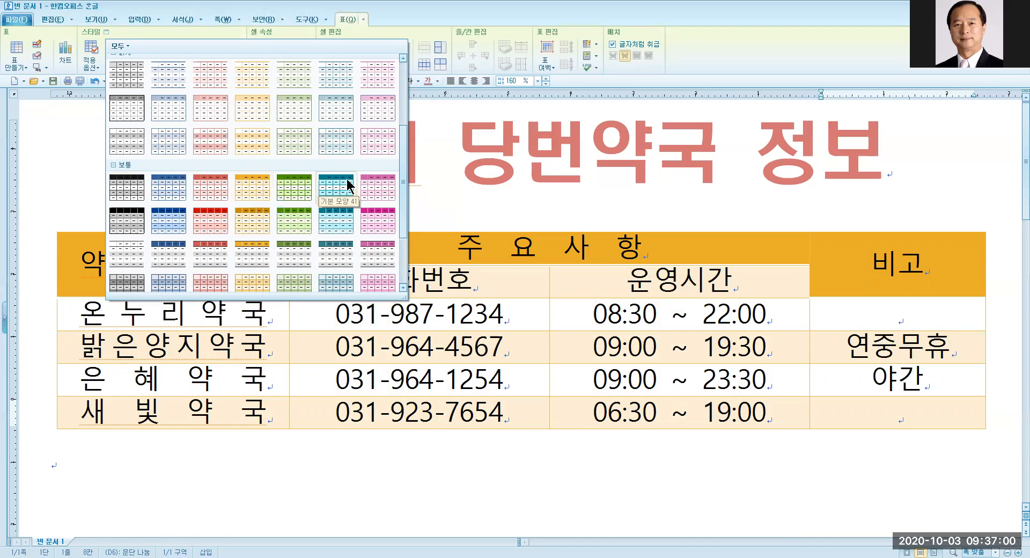
left_click_drag(403, 183, 403, 166)
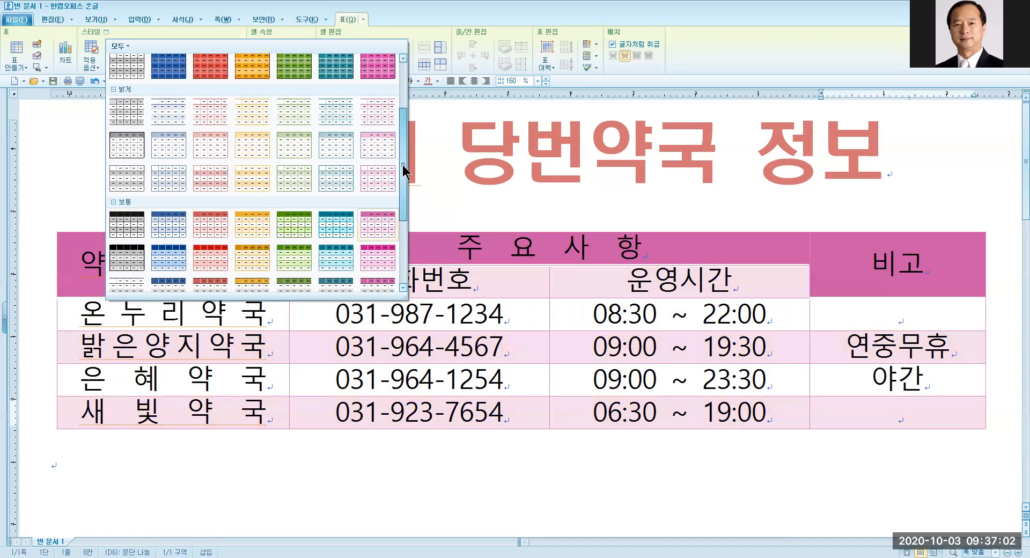
left_click_drag(403, 171, 406, 238)
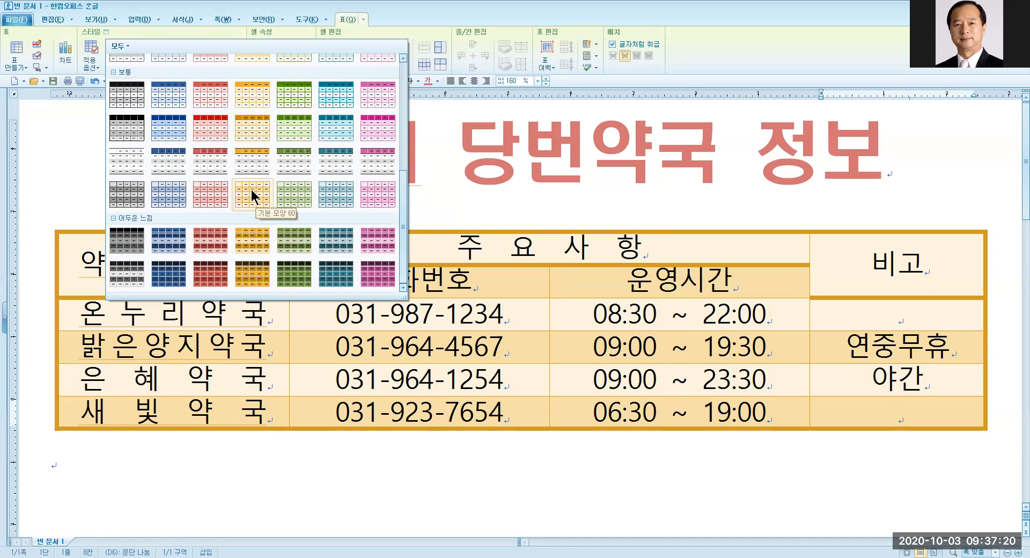
Apply the orange 기본 모양 60 style, then switch the whole table to plain 기본 모양.
left_click(251, 189)
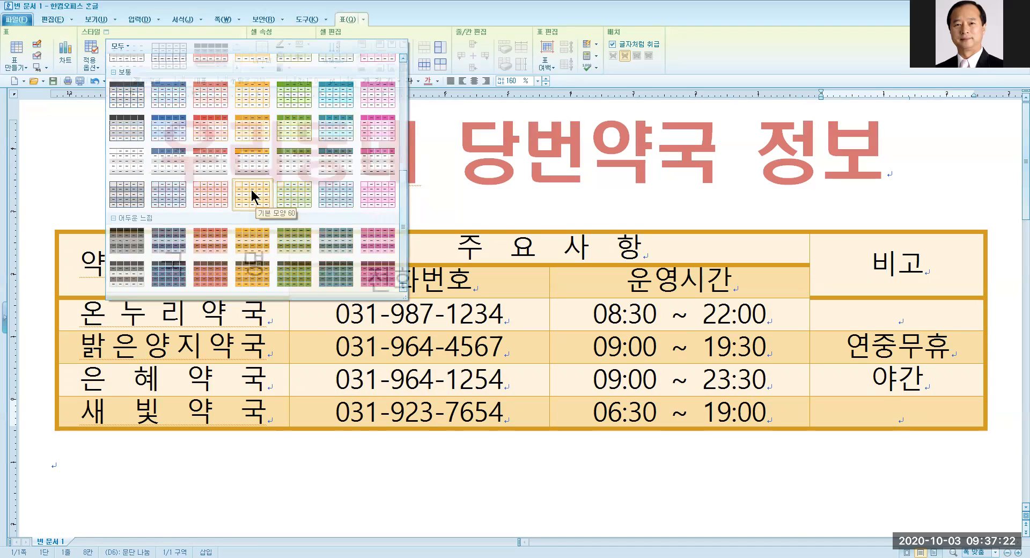
left_click(203, 457)
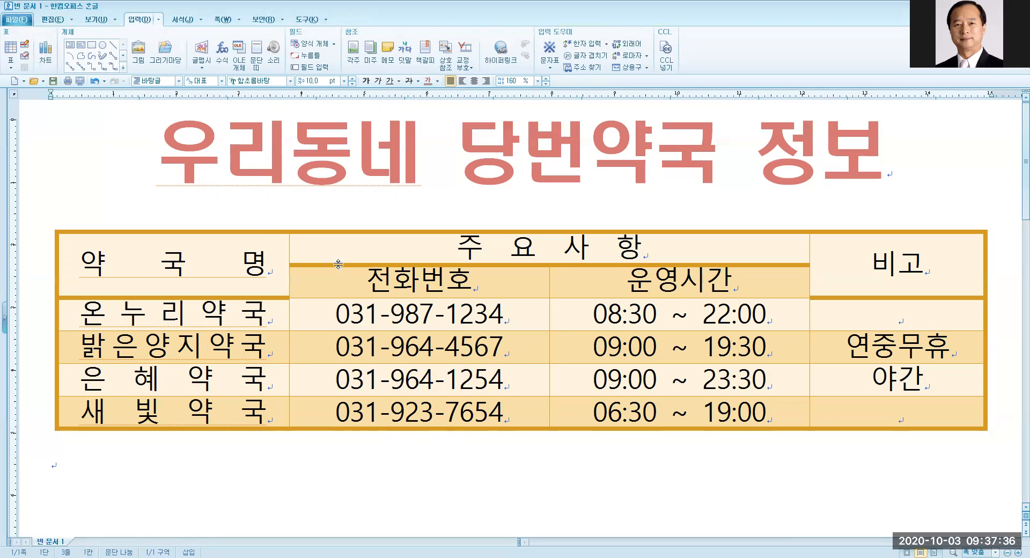
left_click(265, 240)
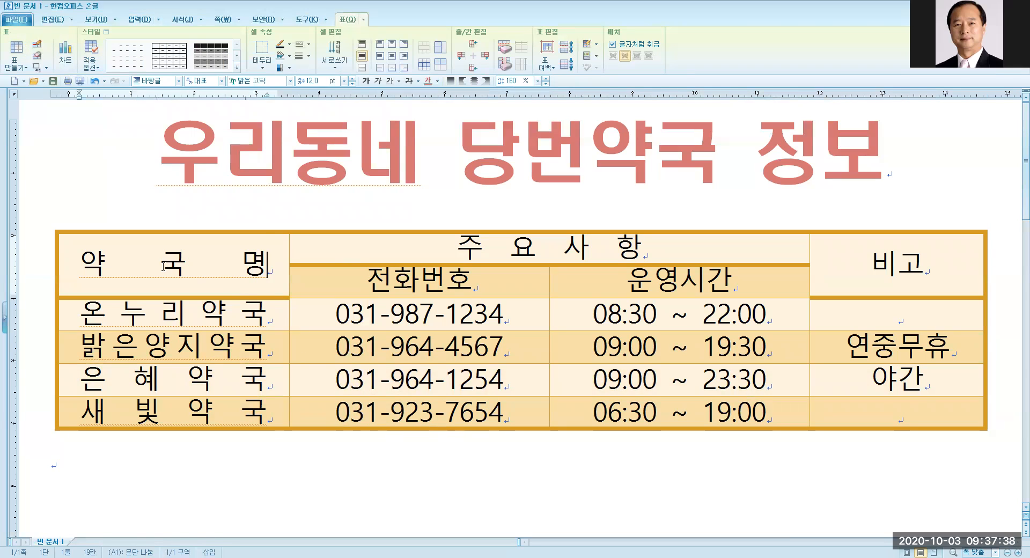
left_click(866, 417, "shift")
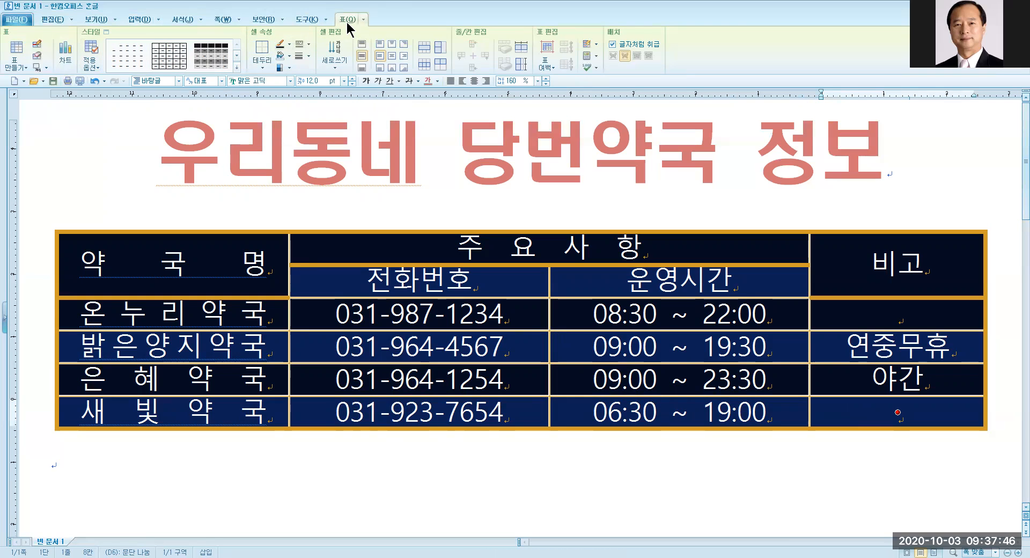
left_click(237, 67)
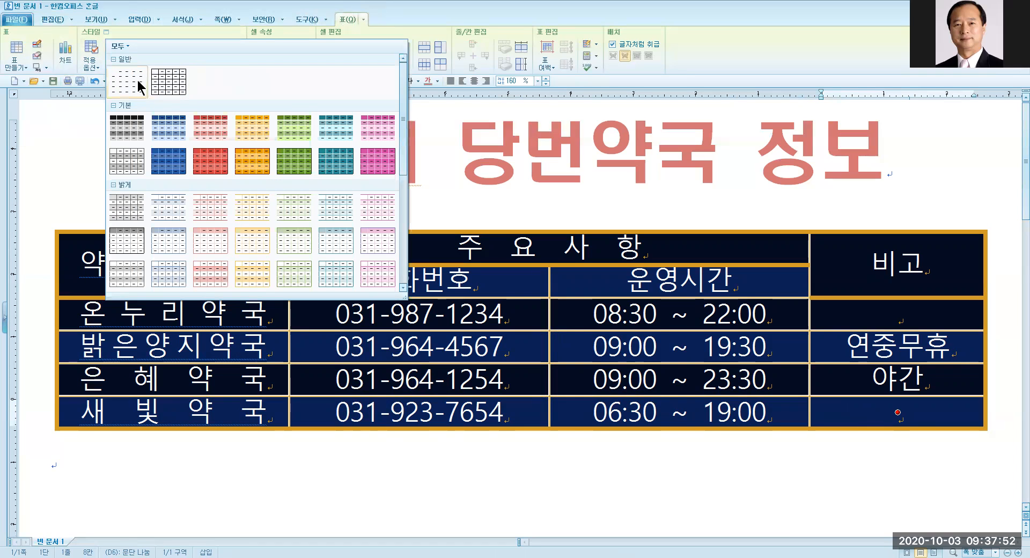
left_click(174, 85)
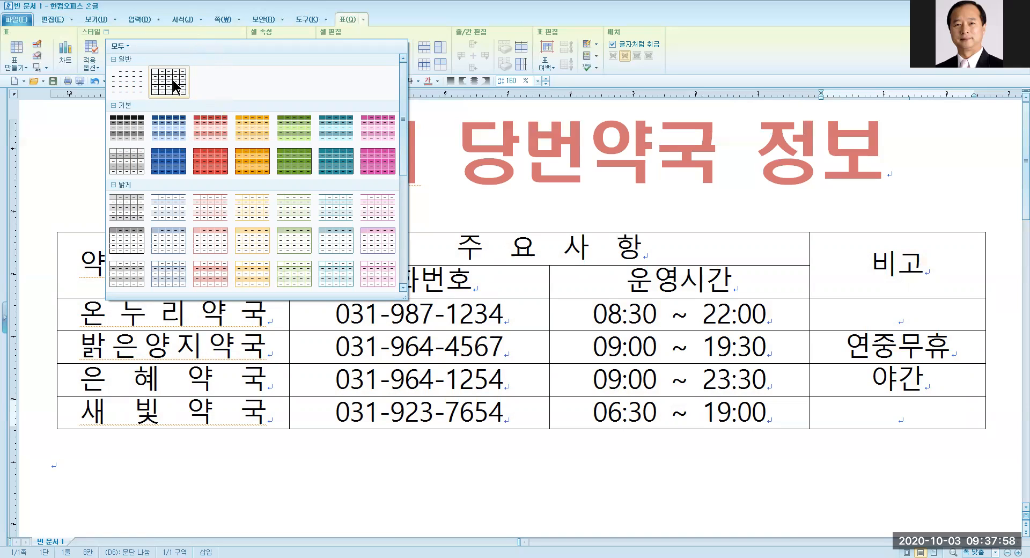
left_click(173, 85)
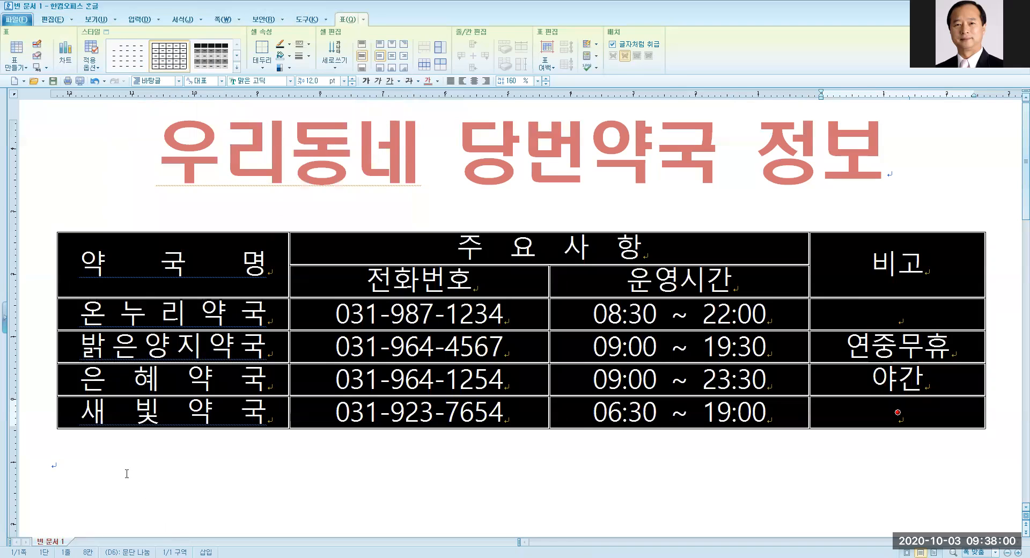
left_click(126, 473)
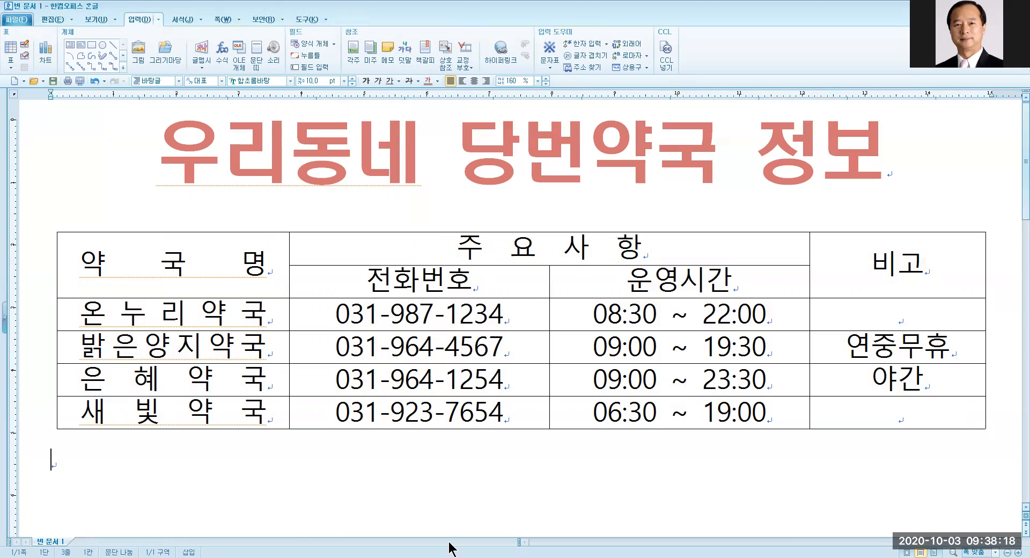
Select the table's header cells and pick a solid border line type in Cell Border/Background.
left_click(72, 258)
left_click_drag(72, 258, 885, 267)
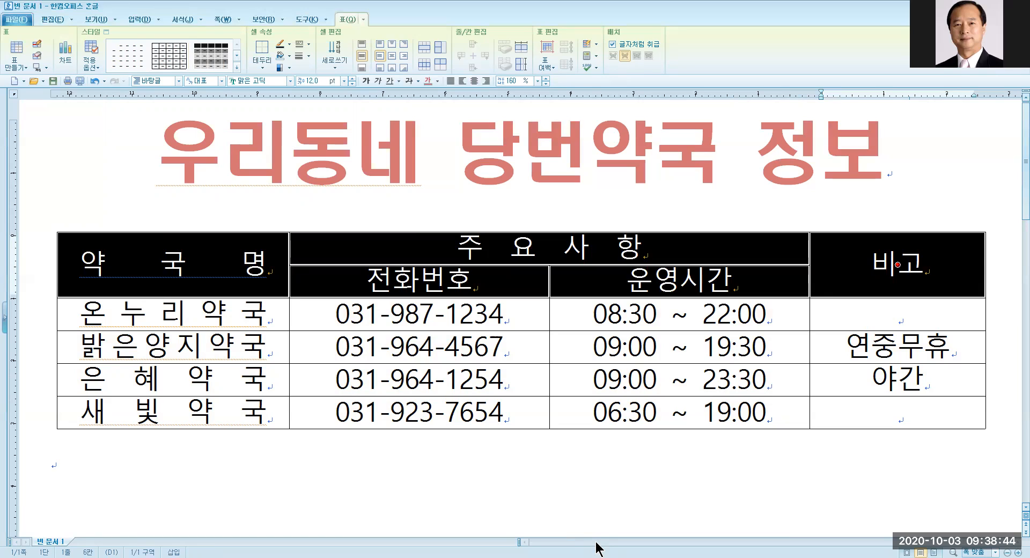
key("l")
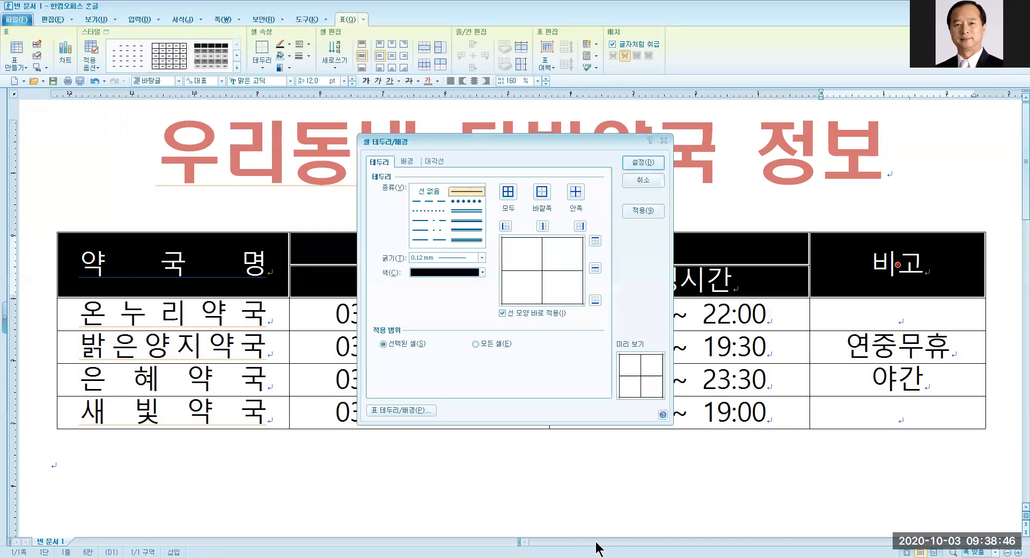
left_click(428, 229)
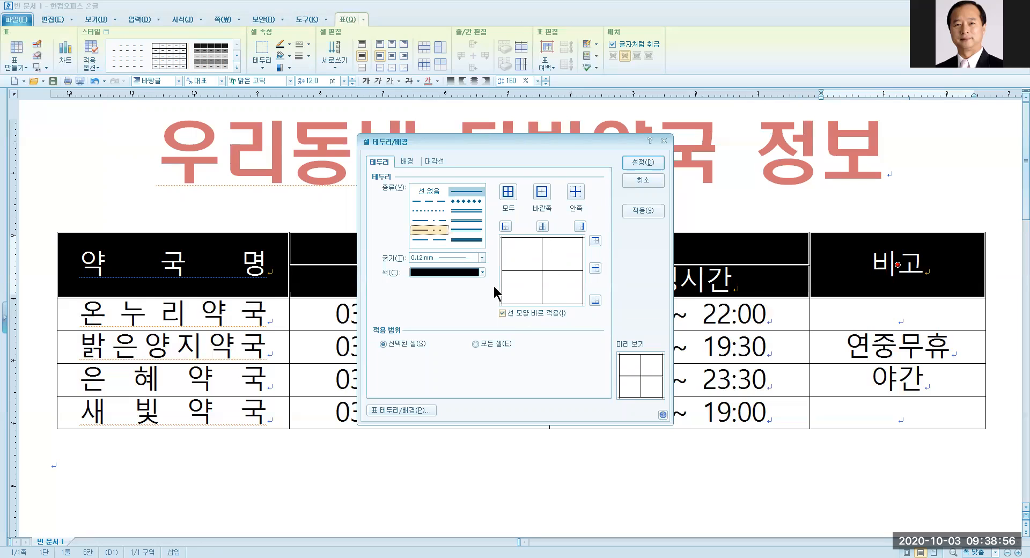
left_click(466, 202)
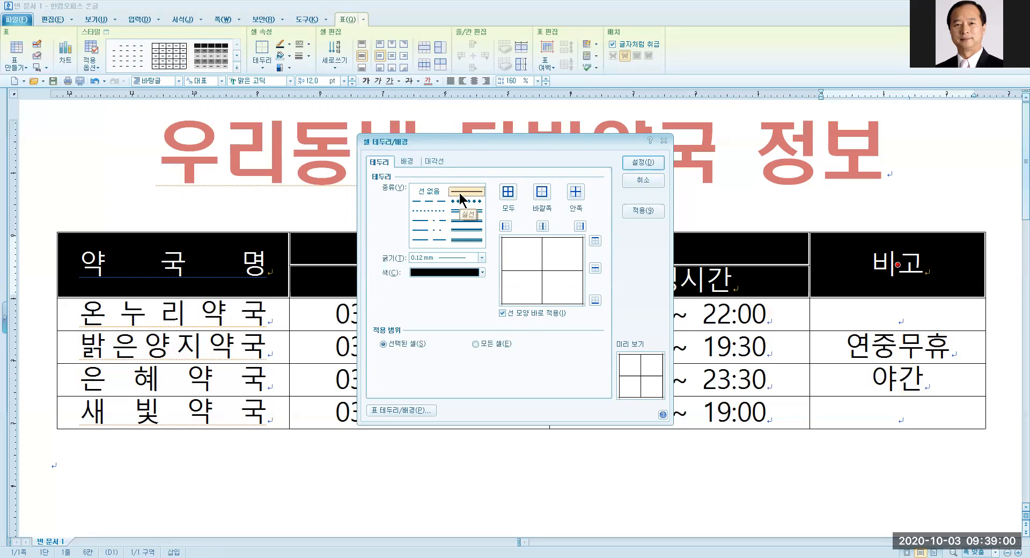
left_click(459, 192)
Outline all header cell edges with 0.15 mm pure blue lines.
left_click(482, 258)
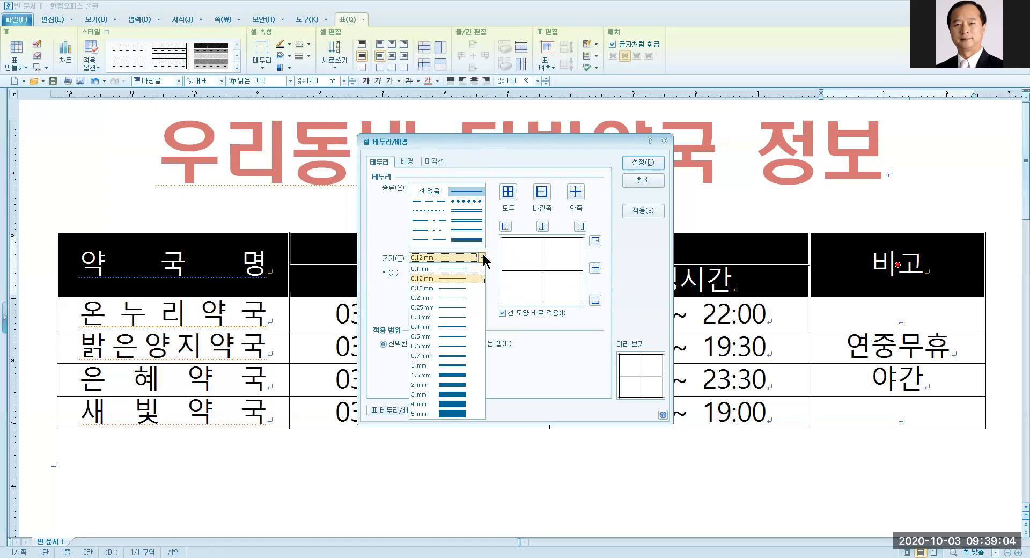
left_click(458, 288)
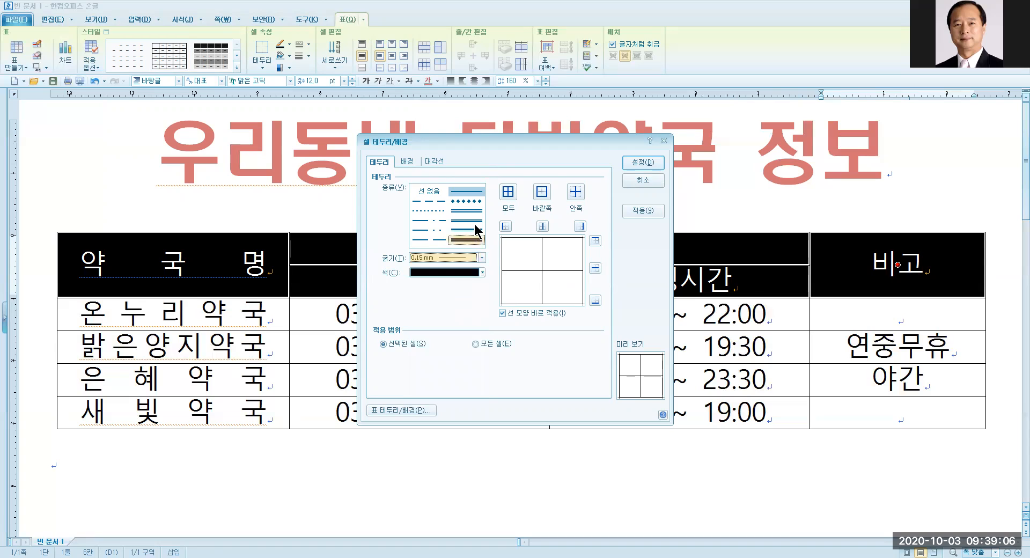
left_click(481, 272)
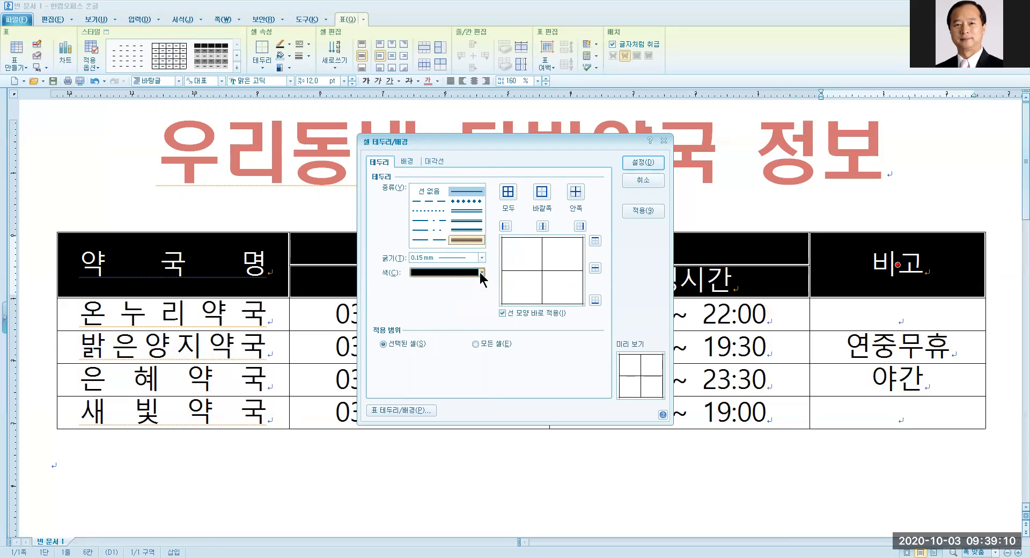
left_click(481, 272)
left_click(455, 281)
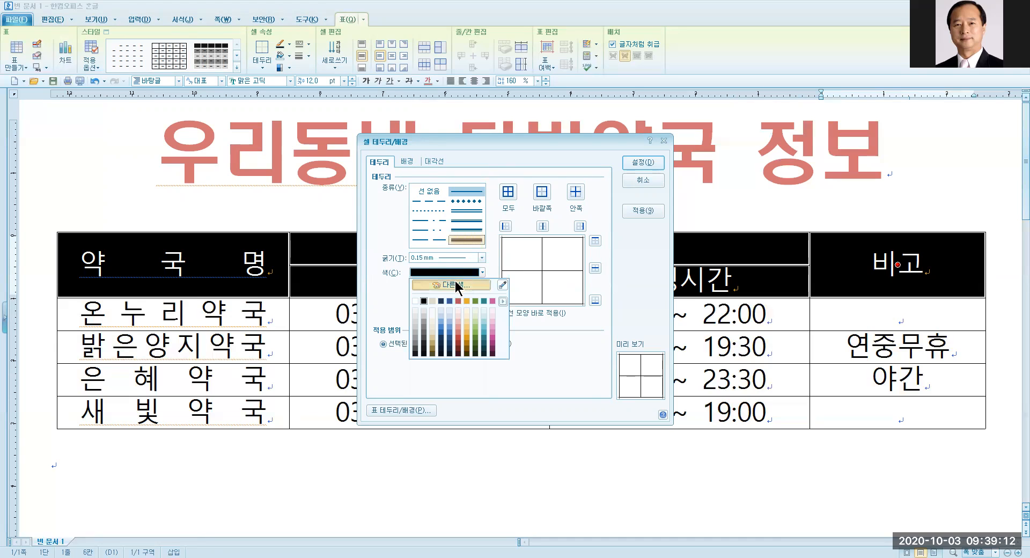
left_click(439, 220)
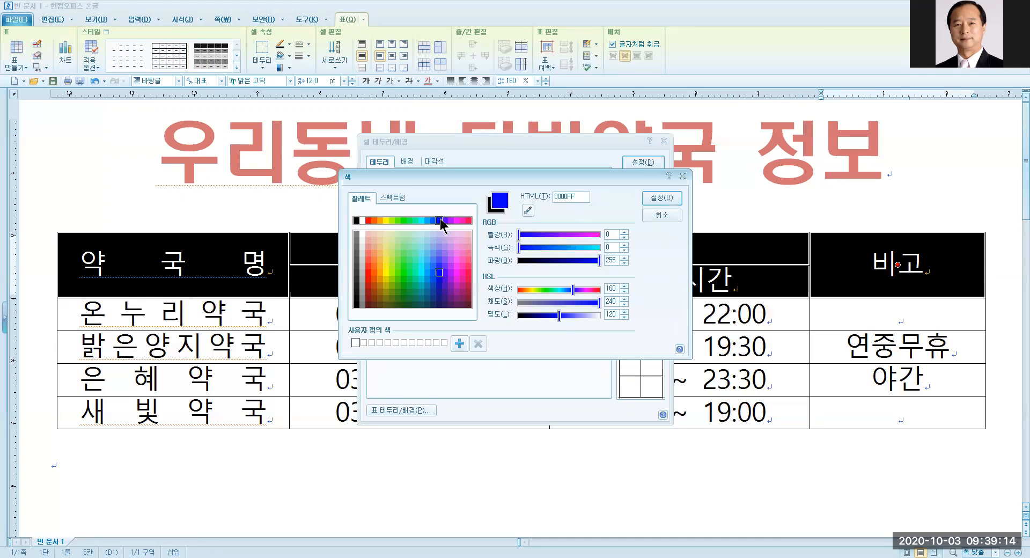
left_click(648, 197)
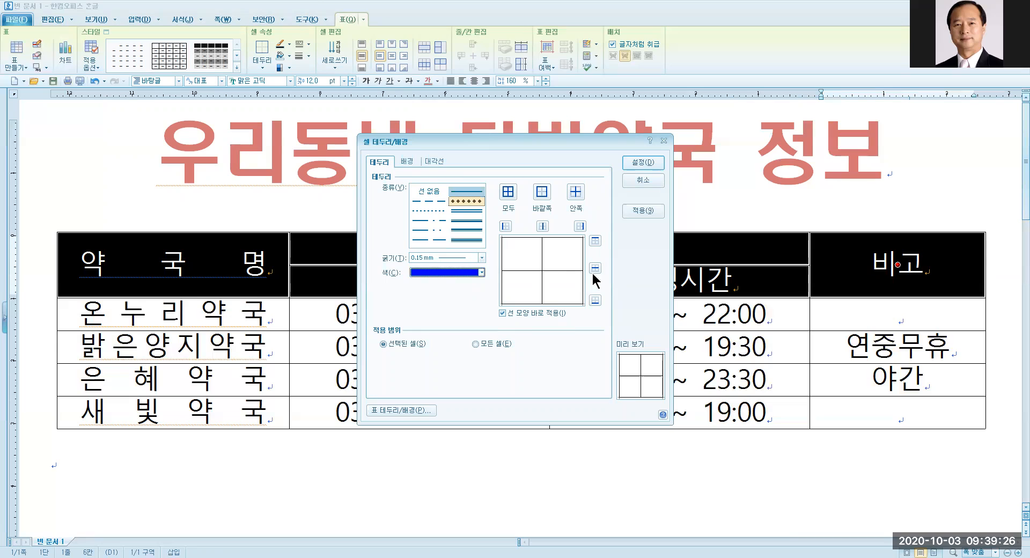
left_click(508, 200)
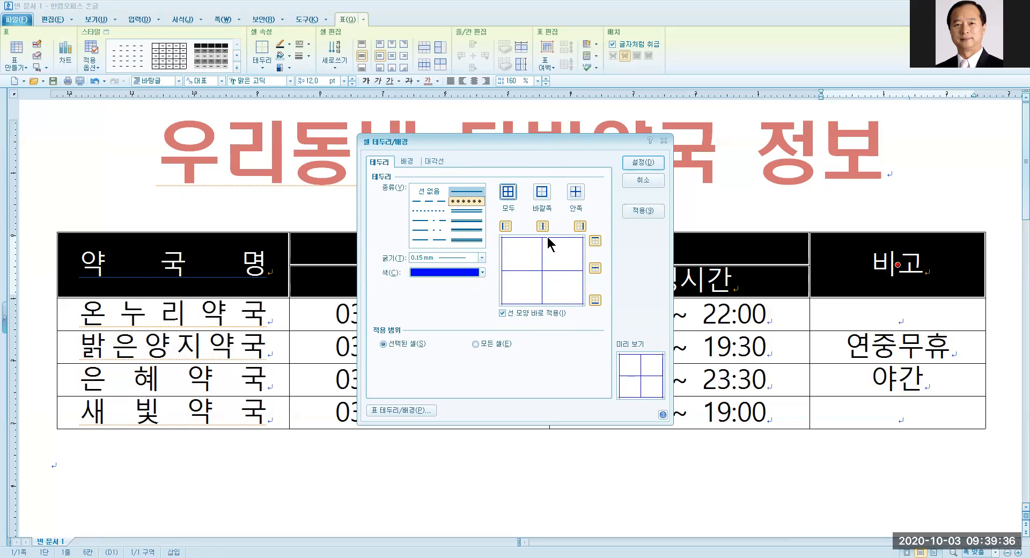
left_click(644, 162)
left_click(554, 452)
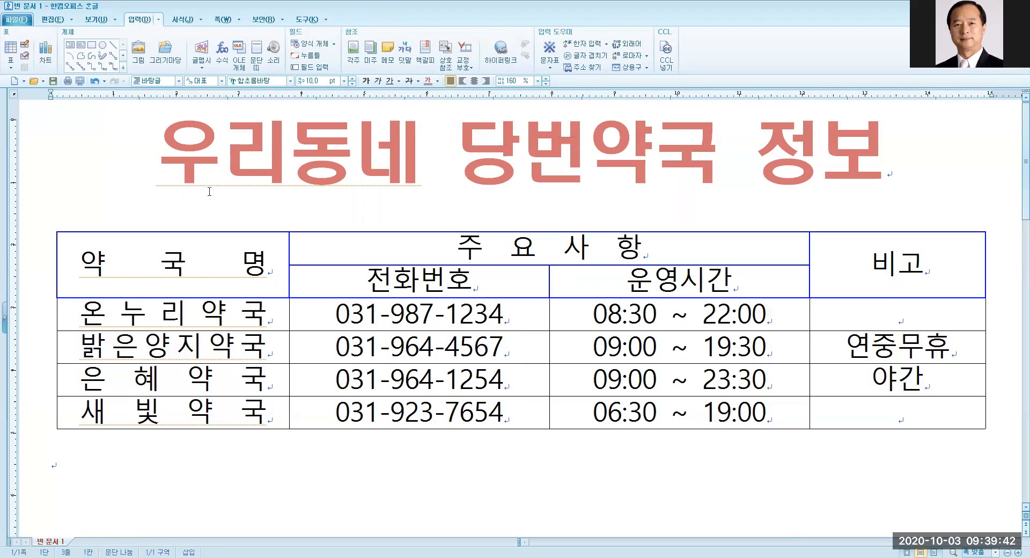
Undo the blue border change twice and reselect only the header row cells.
left_click(94, 81)
left_click(94, 82)
left_click_drag(118, 289, 768, 346)
left_click_drag(193, 284, 885, 267)
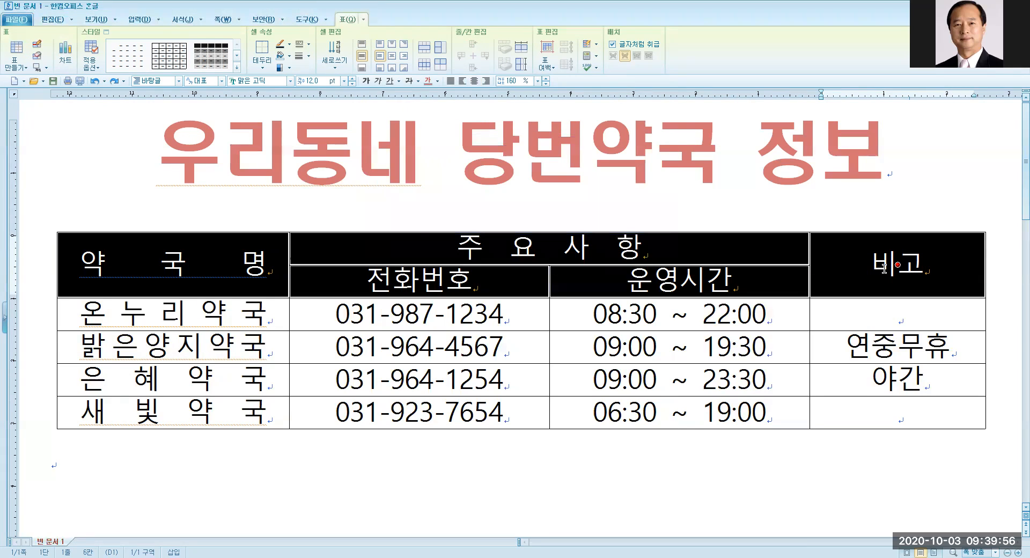
Give the header row cells a solid light green background.
key("l")
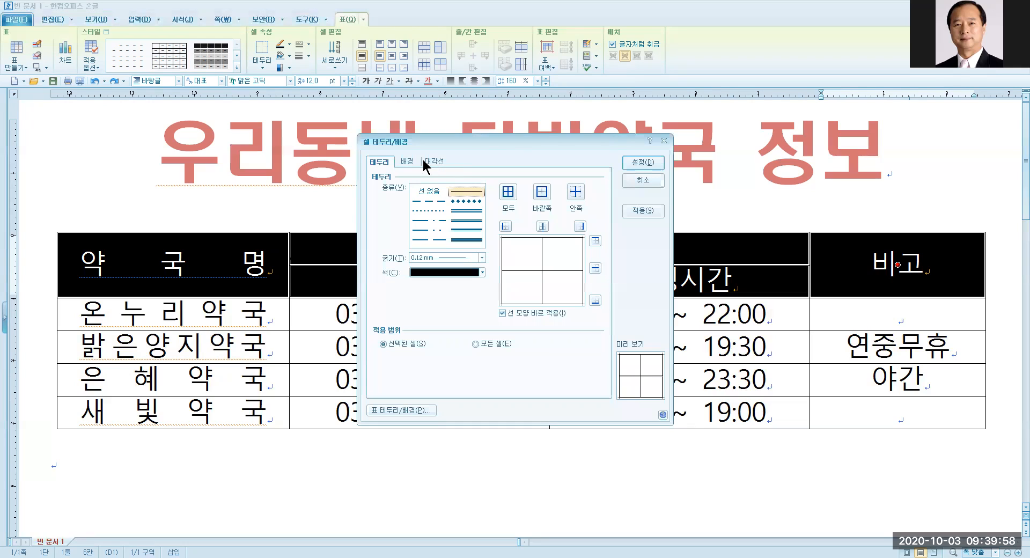
left_click(409, 162)
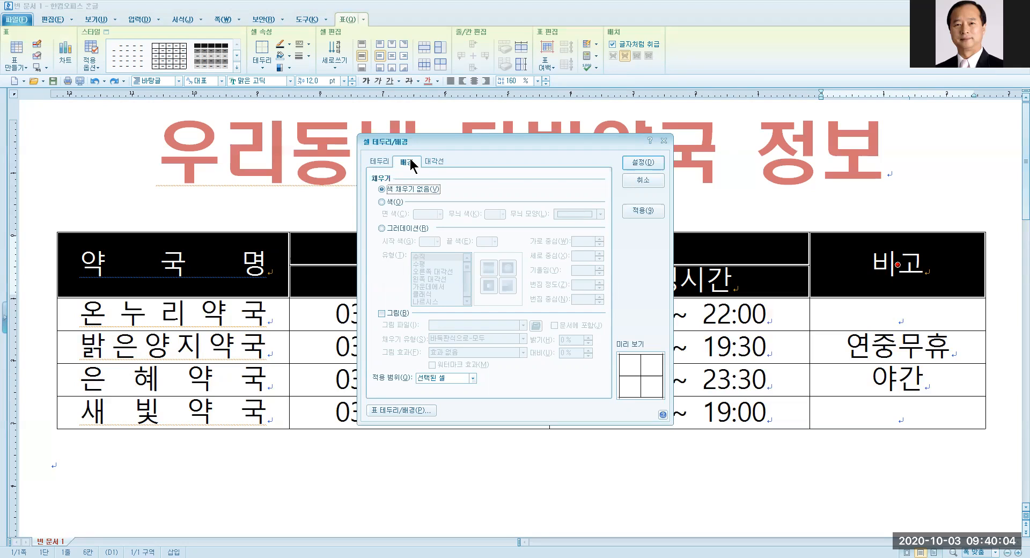
left_click(381, 202)
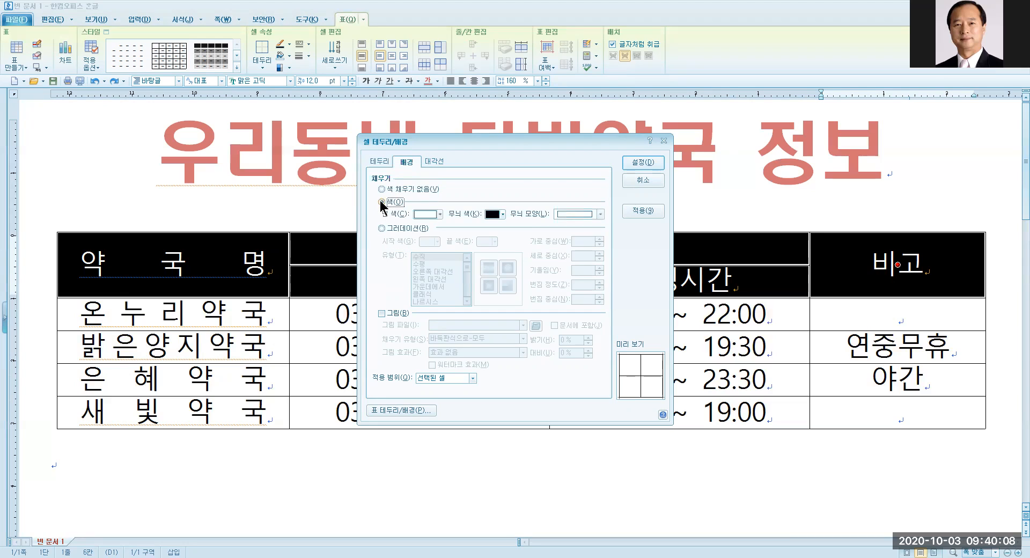
left_click(440, 214)
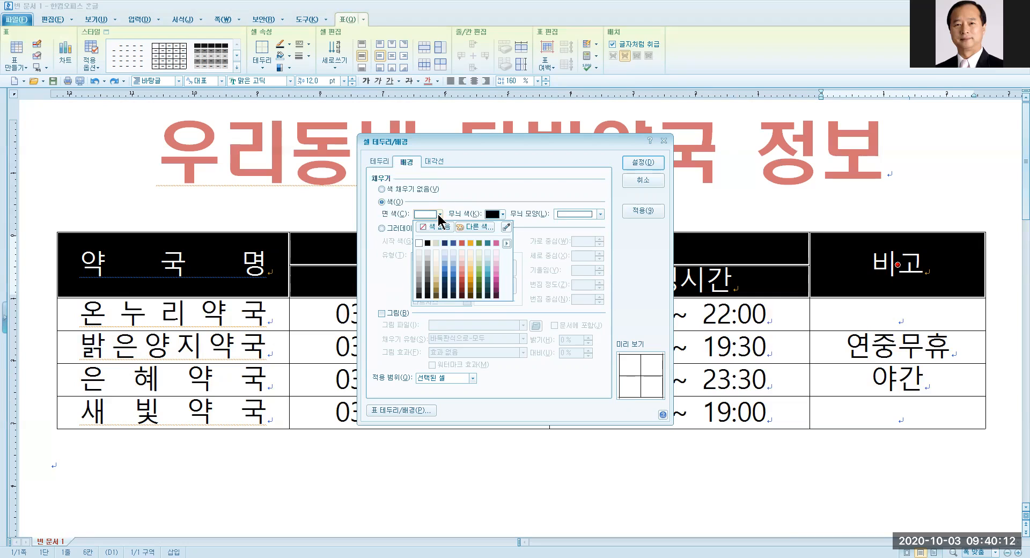
left_click(481, 273)
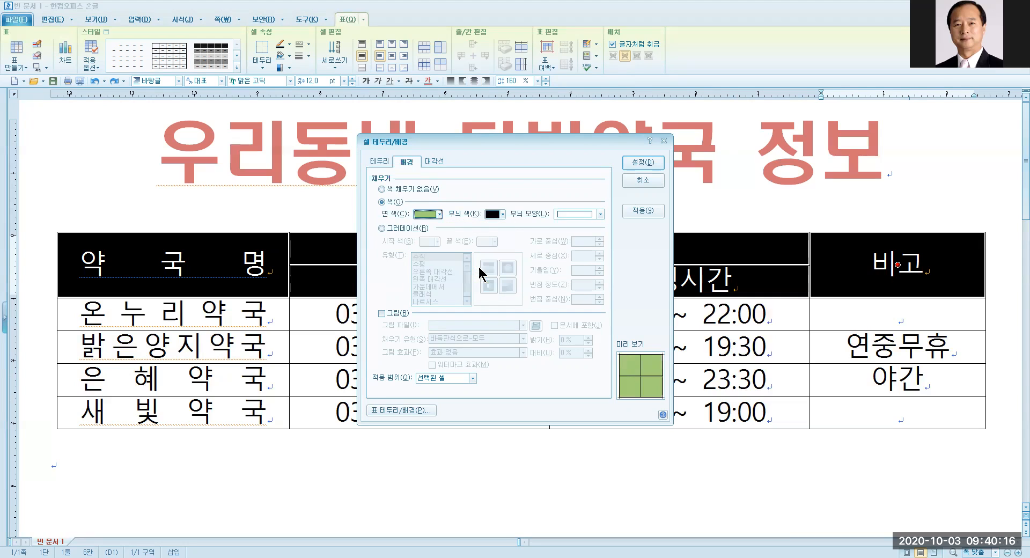
left_click(643, 170)
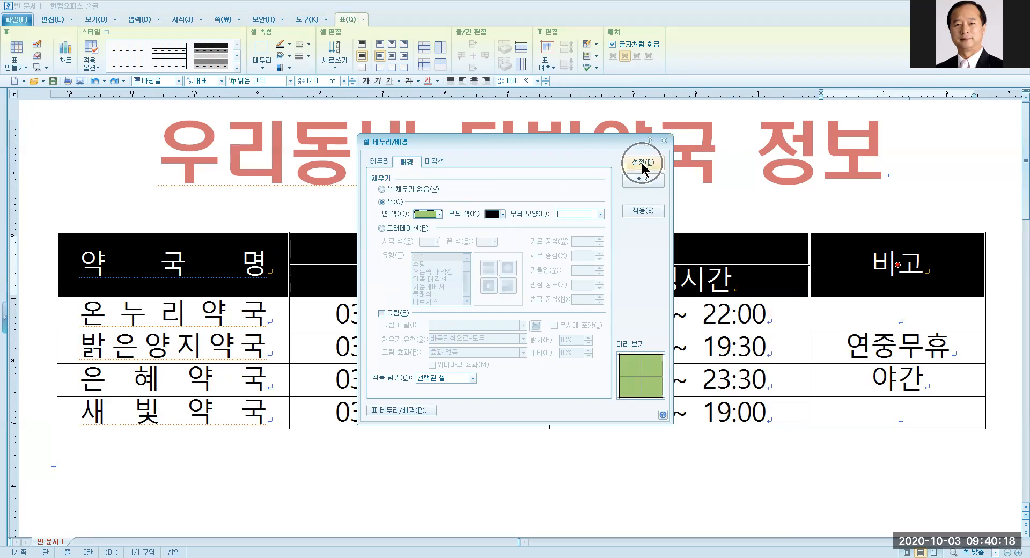
left_click(561, 446)
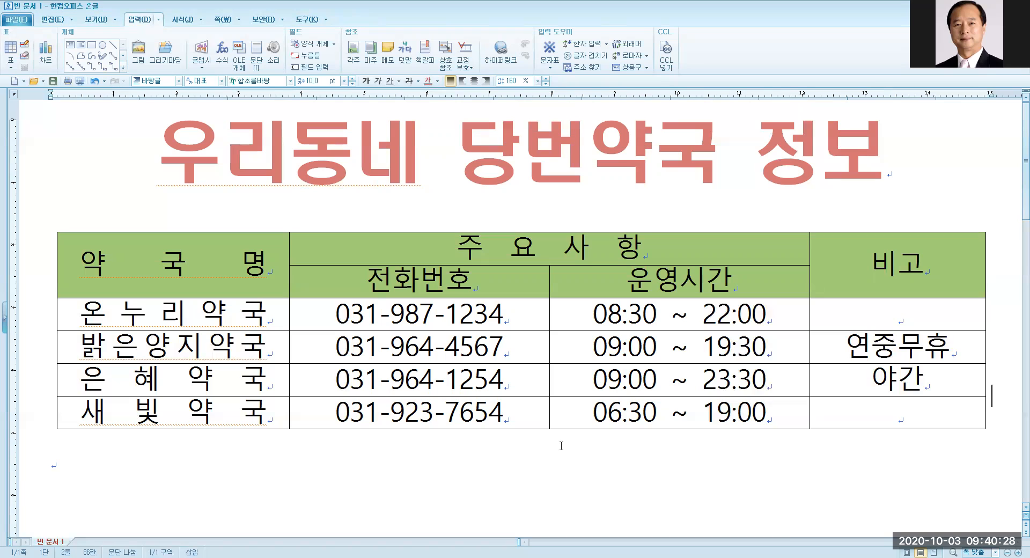
Switch the header cells' background to a gradient ending in light green.
left_click_drag(123, 265, 863, 263)
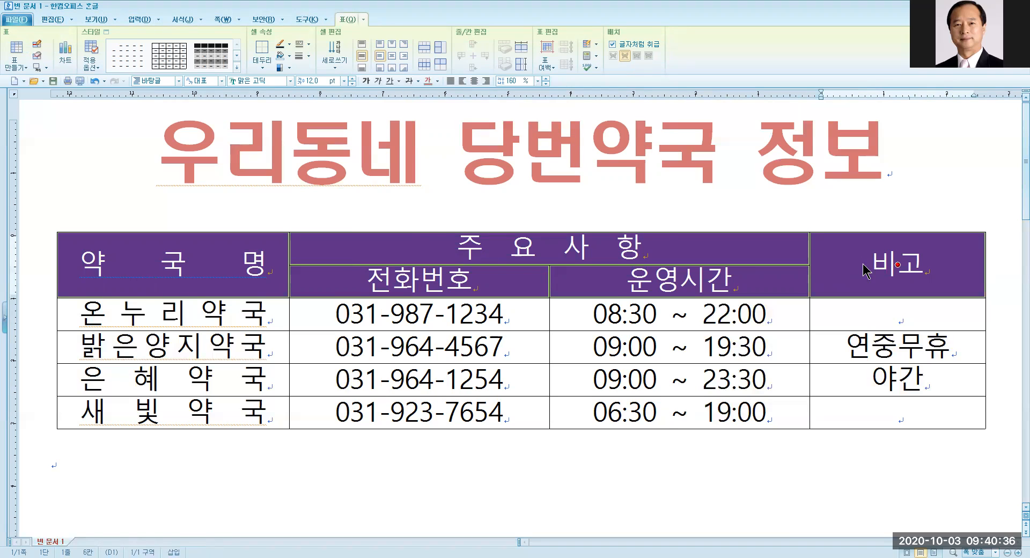
key("l")
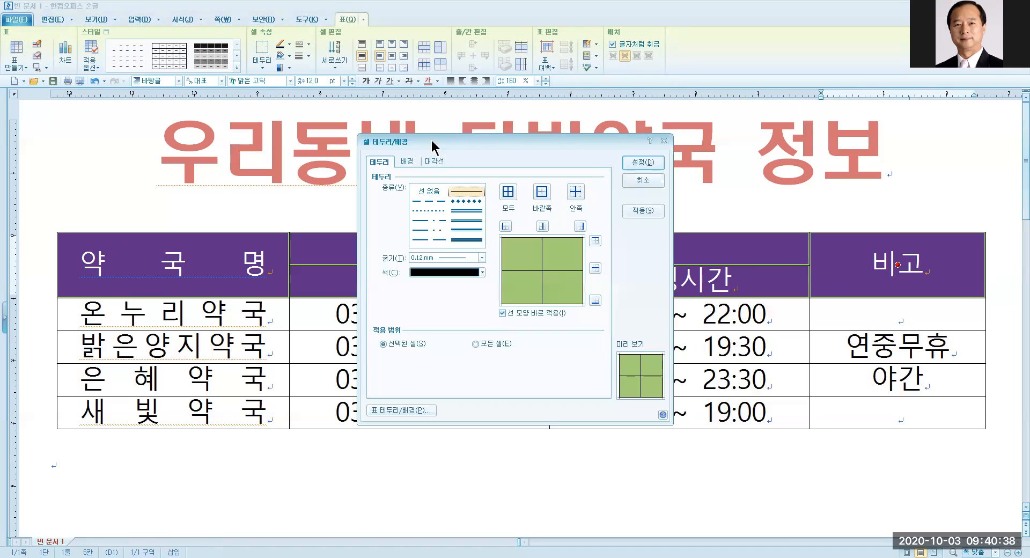
left_click(406, 162)
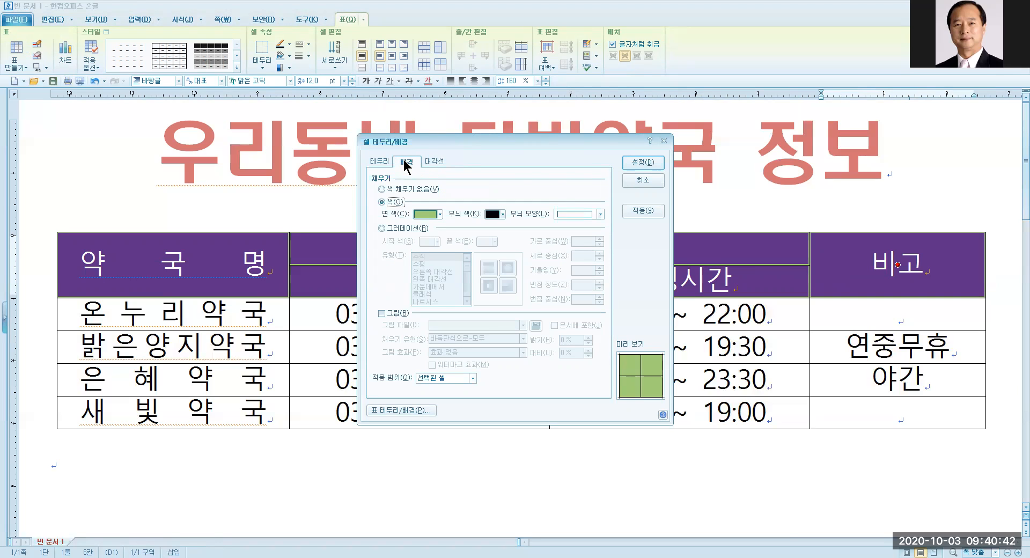
left_click(382, 228)
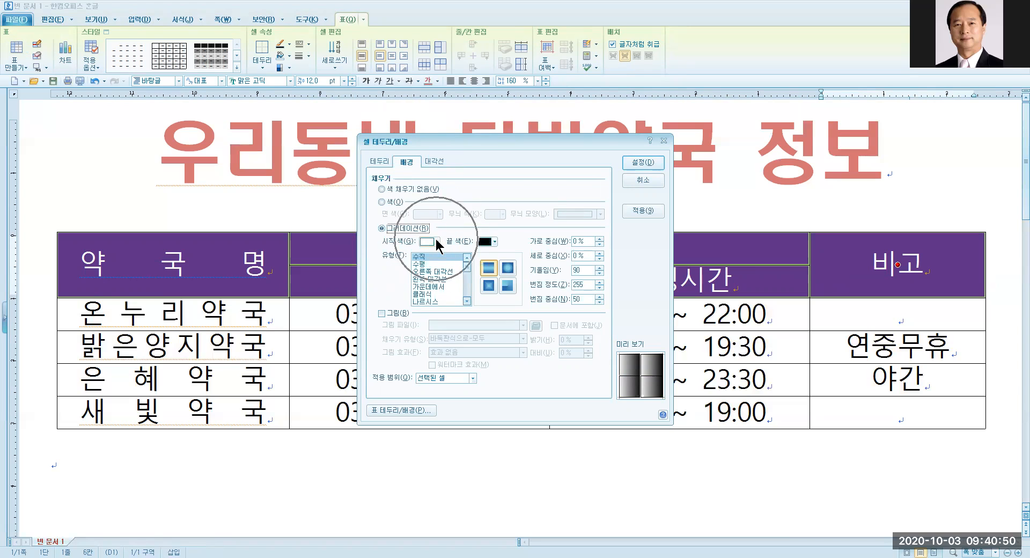
left_click(494, 241)
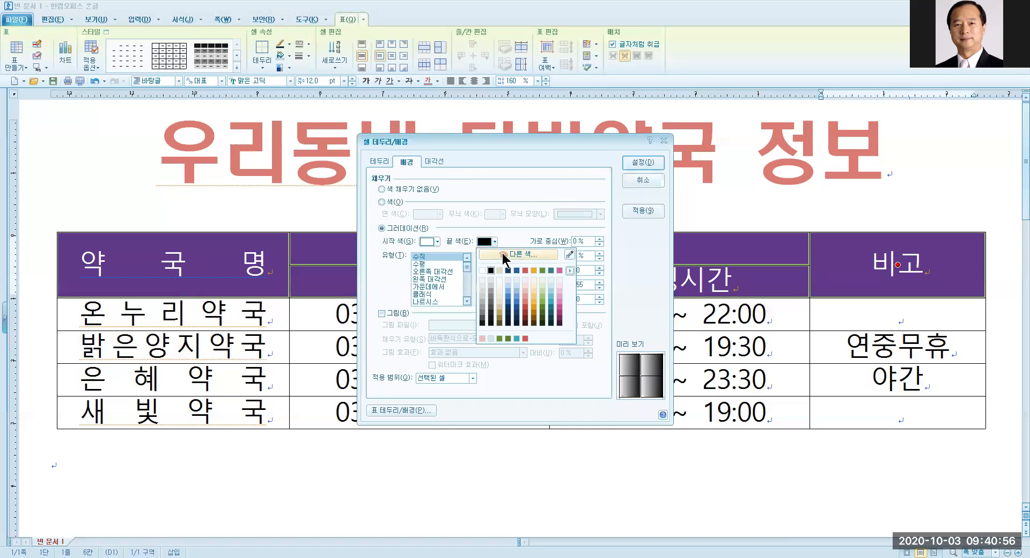
left_click(542, 298)
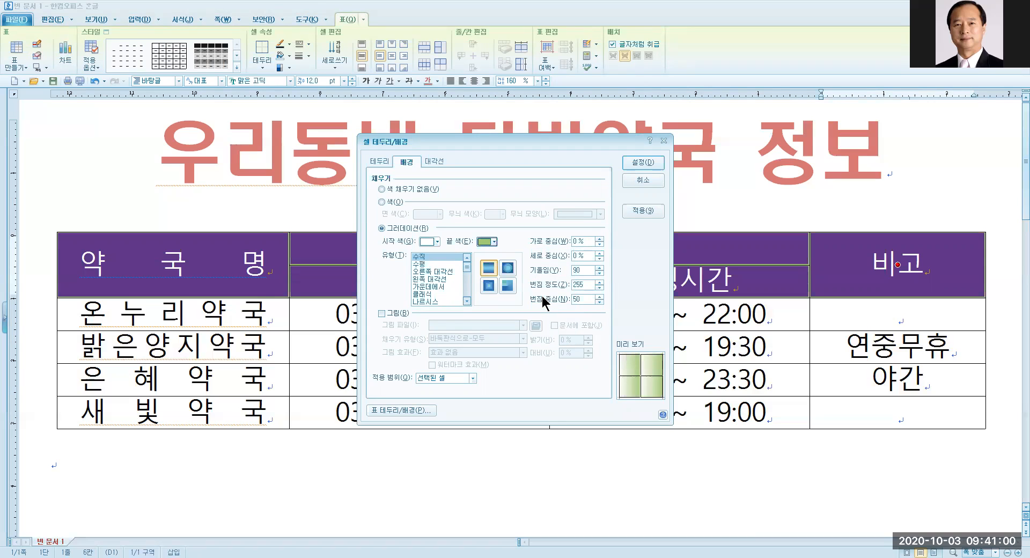
Make the gradient radiate from the centre (가운데에서) and apply it to the header cells.
left_click(641, 385)
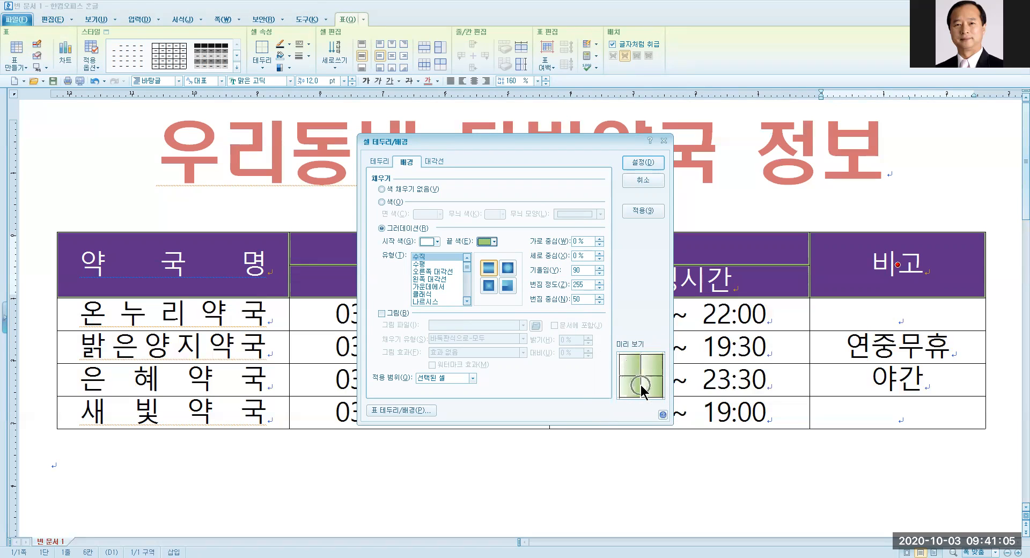
left_click(417, 264)
key("ctrl")
key("ctrl")
key("ctrl")
left_click(417, 264)
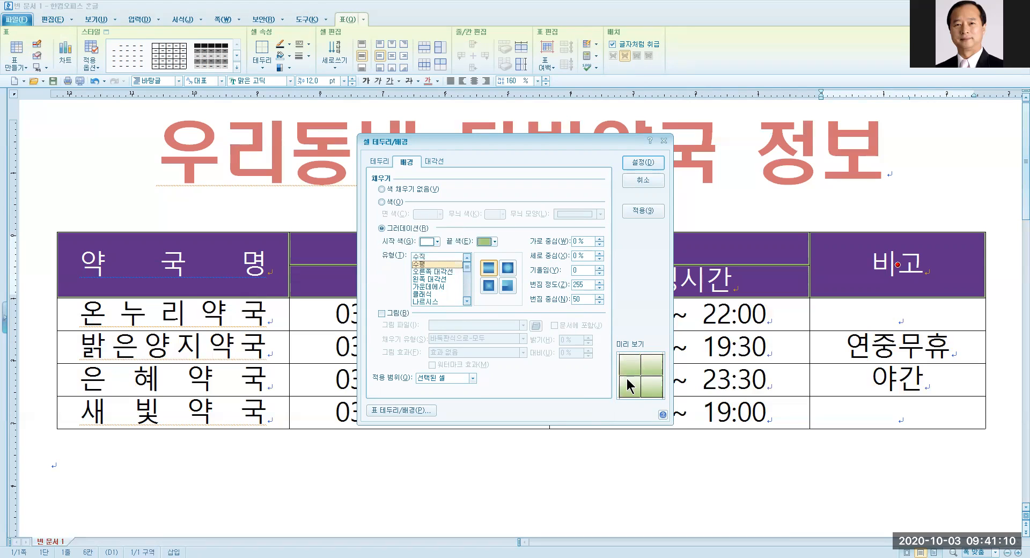
key("ctrl")
key("ctrl")
key("ctrl")
key("ctrl")
key("ctrl")
left_click(428, 287)
key("ctrl")
key("ctrl")
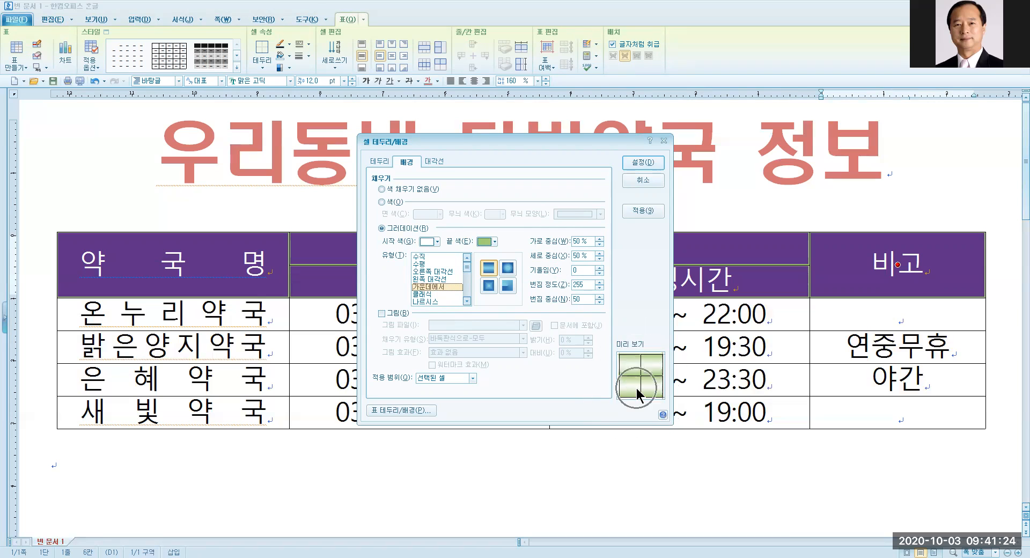
left_click(642, 164)
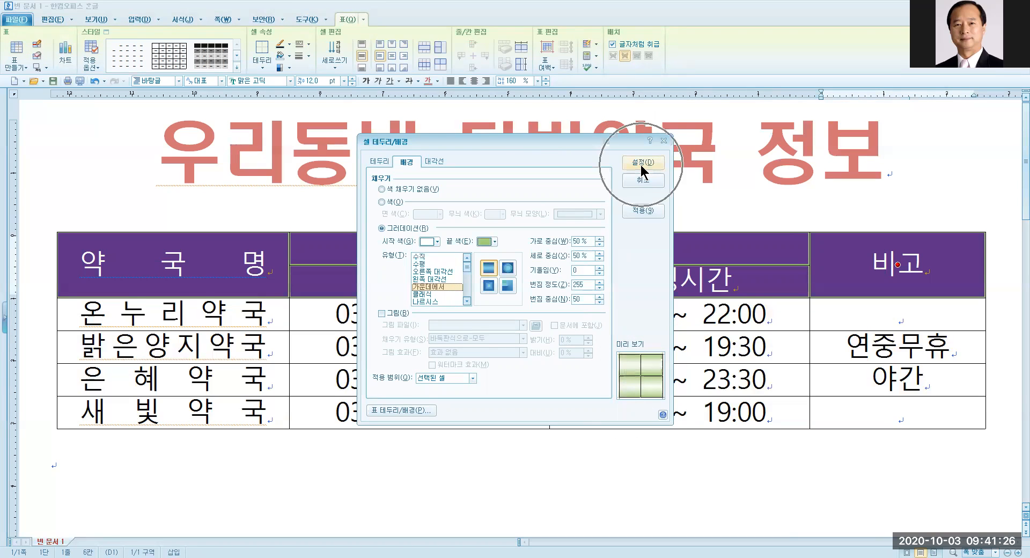
left_click(533, 487)
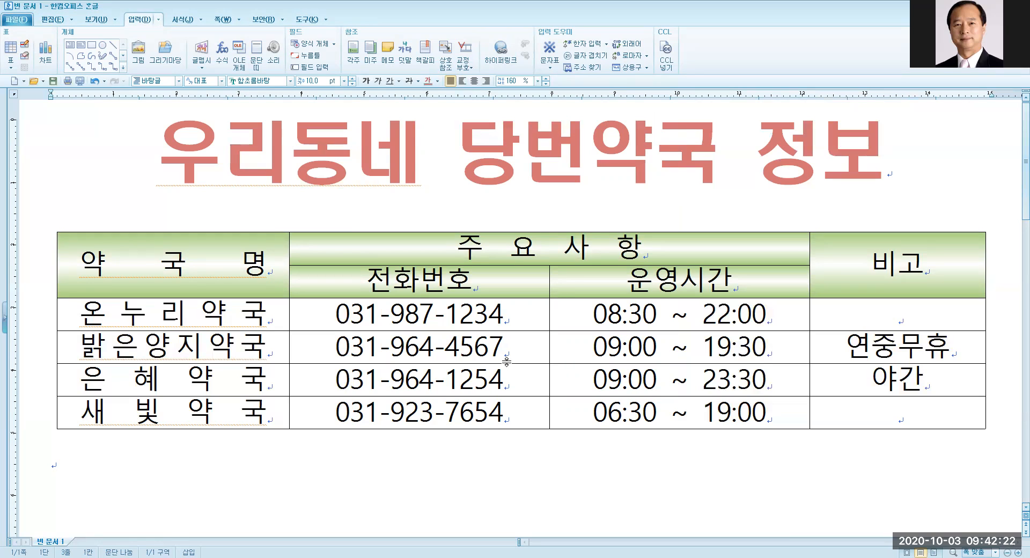
left_click(550, 311)
After trial selections, drag from the top-left to the bottom-right cell to block-select the whole pharmacy table.
left_click_drag(332, 287, 694, 413)
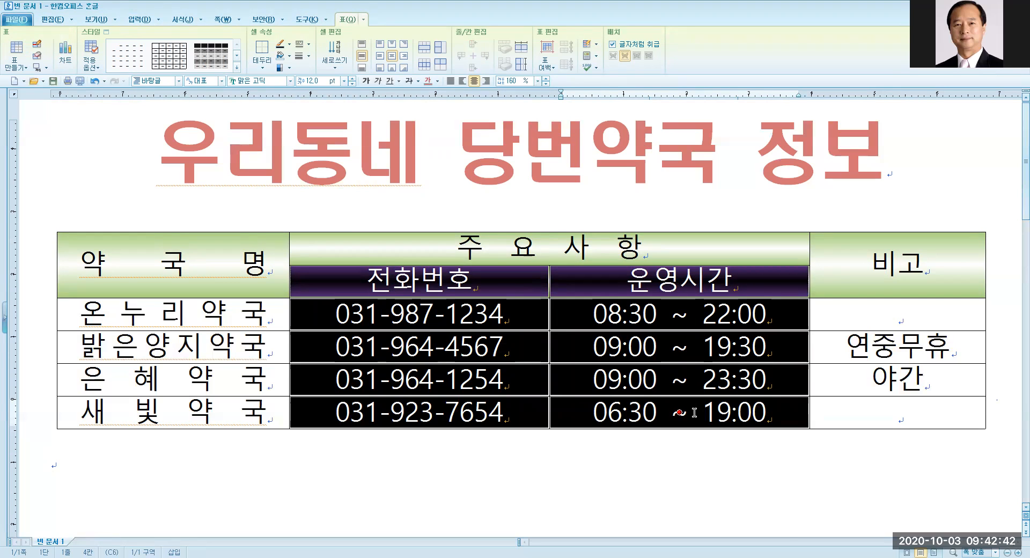
left_click(531, 495)
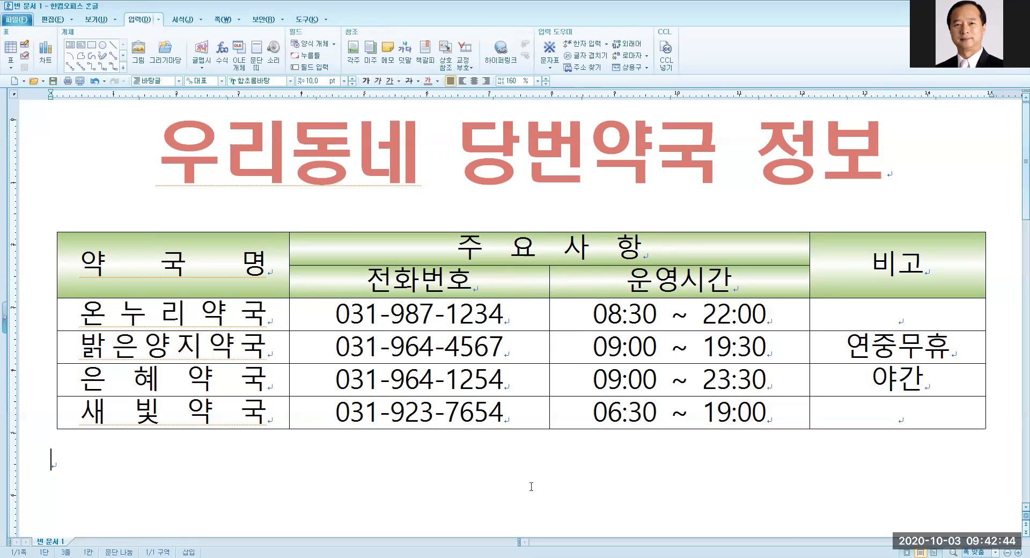
left_click(198, 266)
left_click_drag(198, 265, 854, 278)
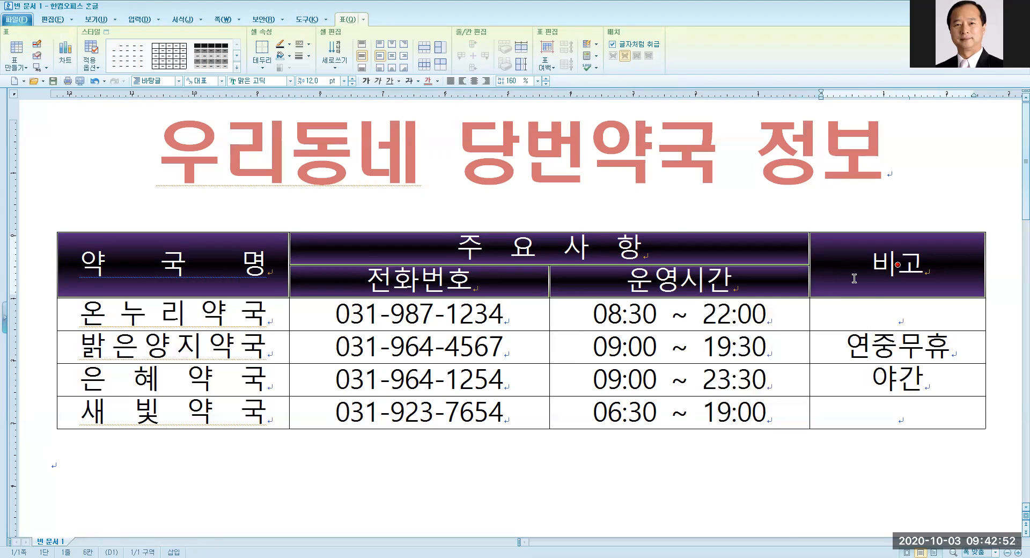
left_click(542, 471)
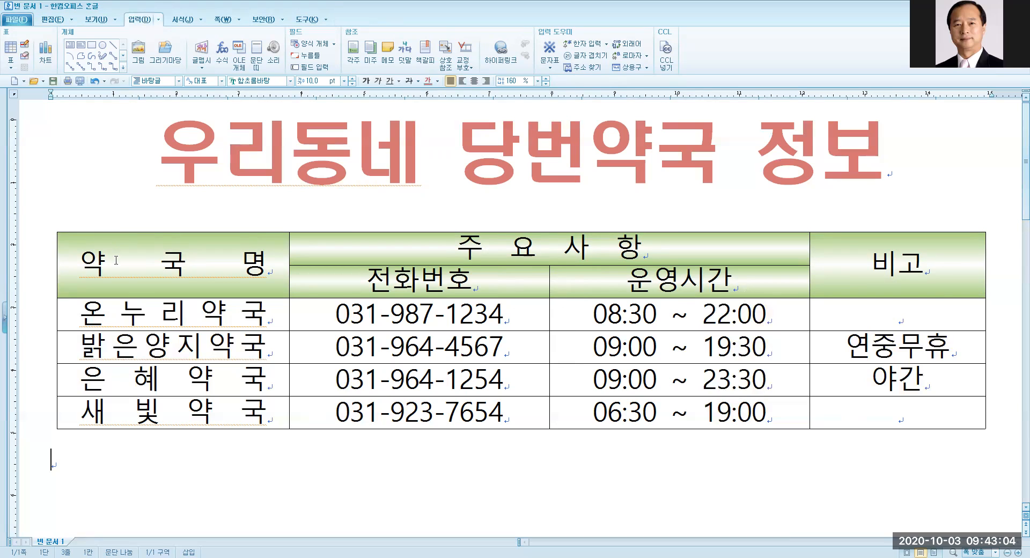
left_click(119, 290)
left_click_drag(119, 290, 891, 417)
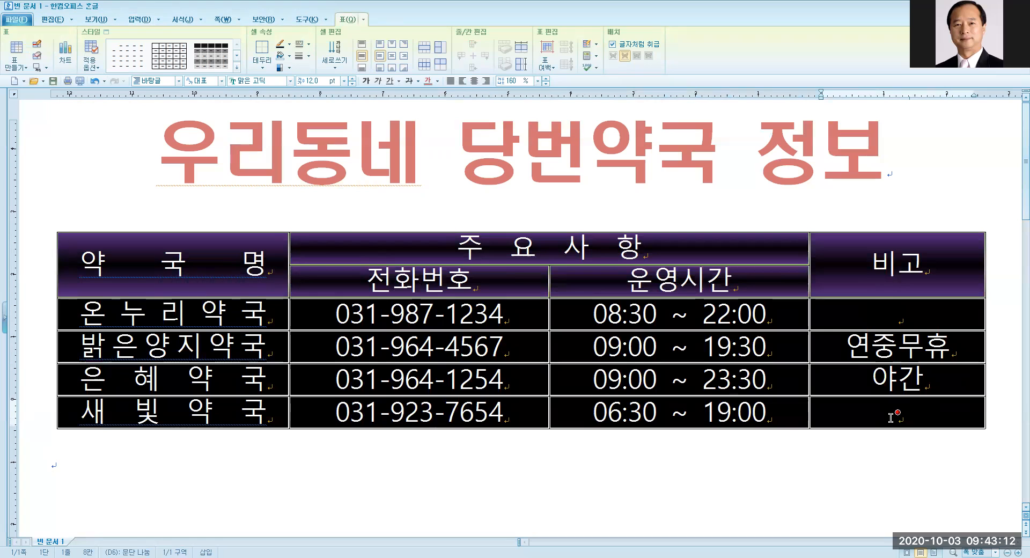
left_click(234, 480)
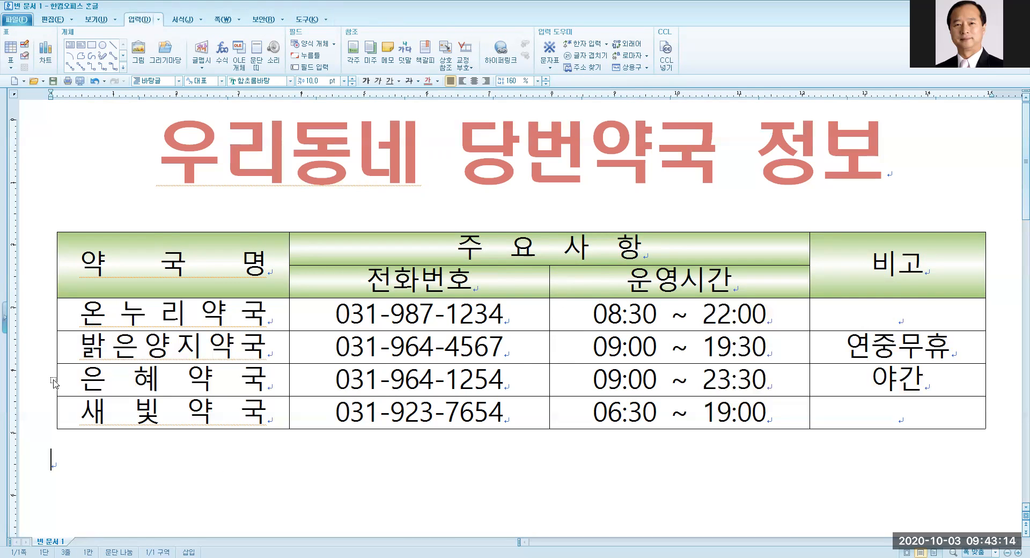
left_click(31, 352)
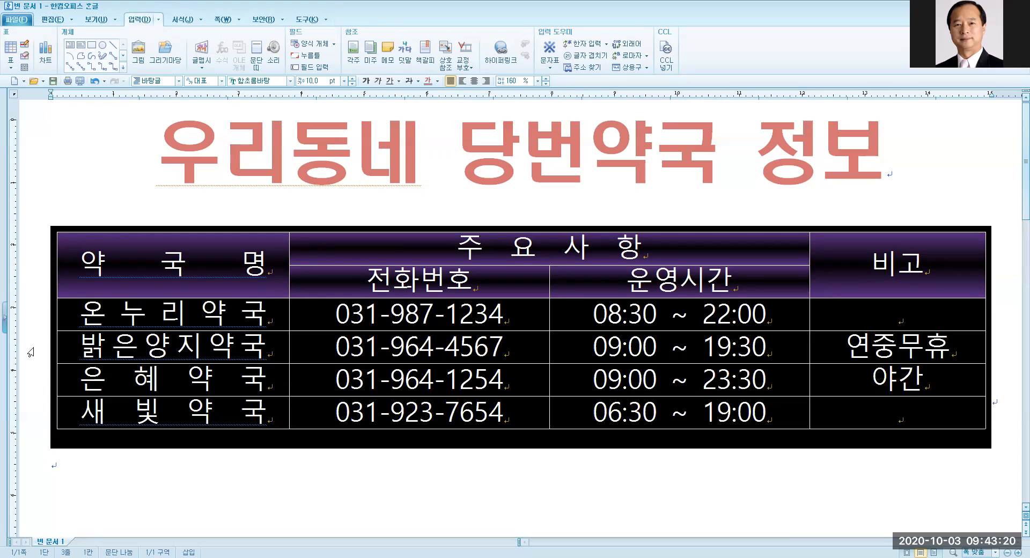
left_click(74, 463)
left_click_drag(175, 275, 897, 412)
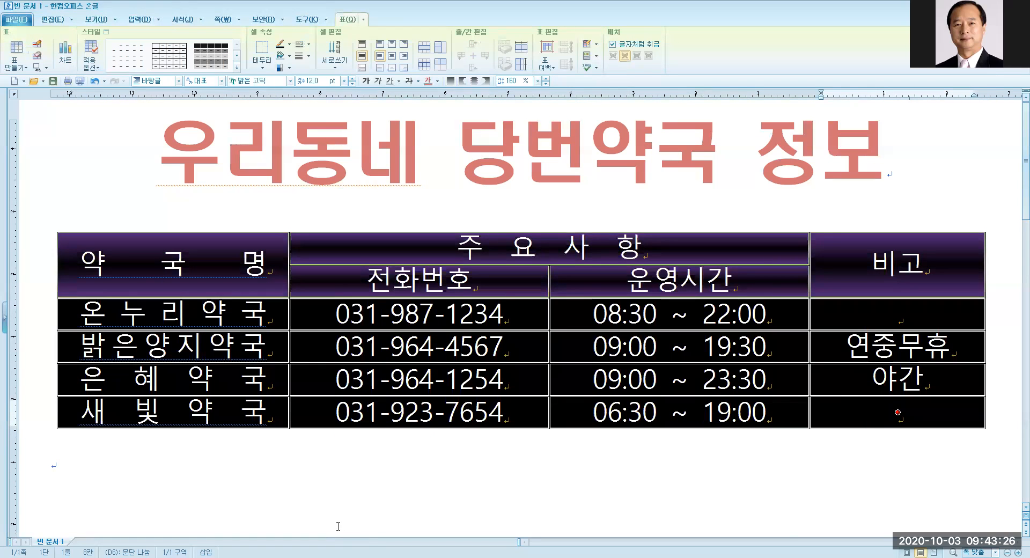
Give every table cell edge a 0.15 mm pure blue (0000FF) border.
key("l")
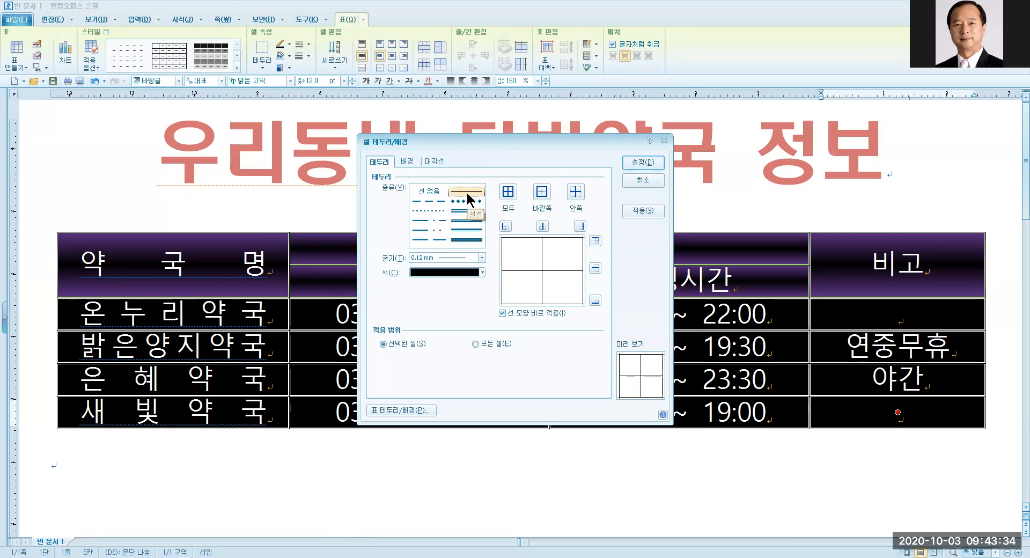
key("ctrl")
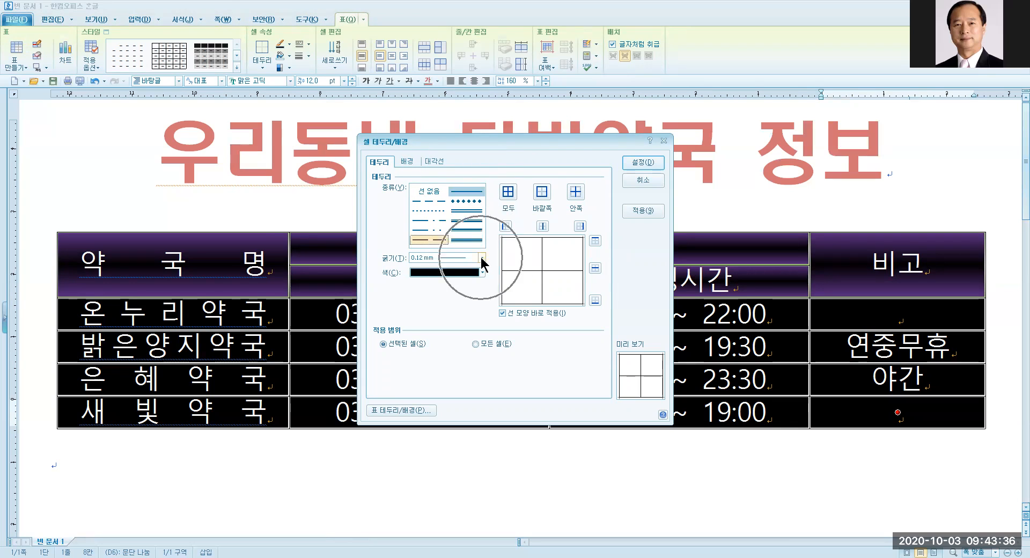
left_click(481, 260)
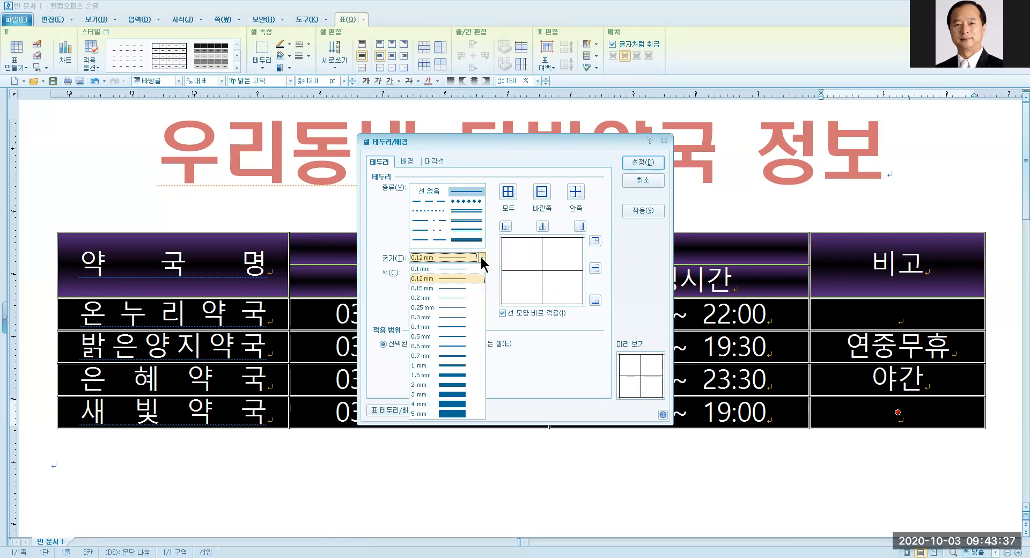
left_click(449, 290)
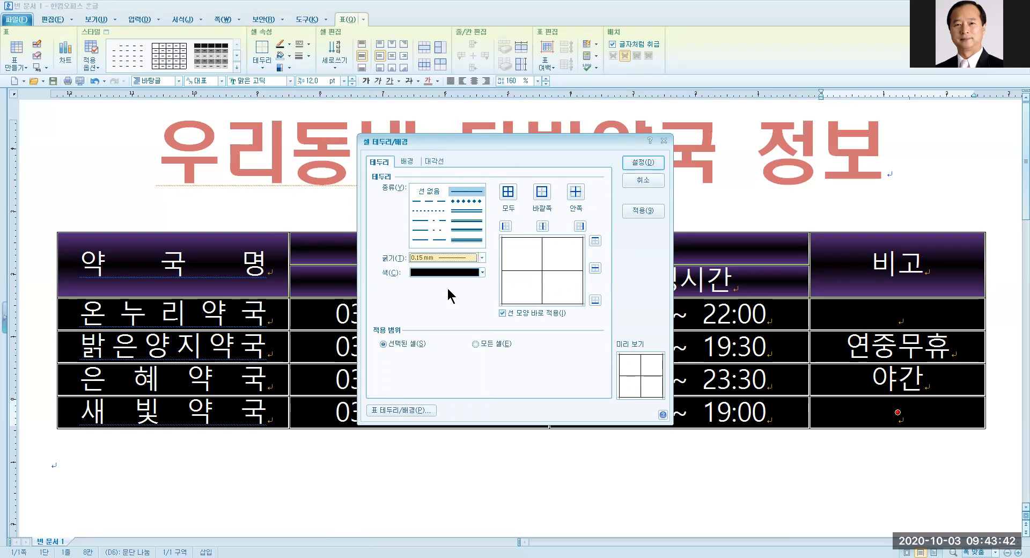
left_click(482, 272)
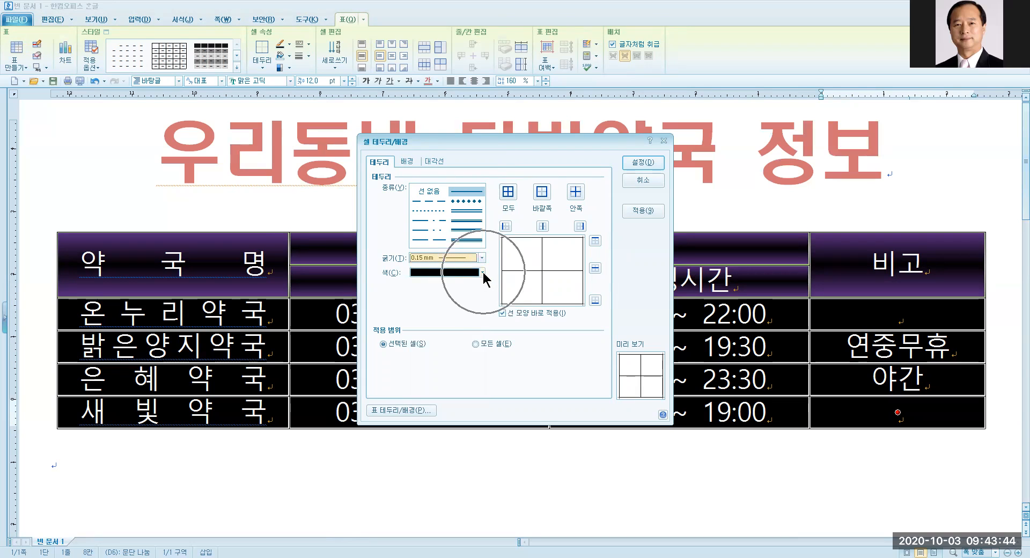
left_click(450, 283)
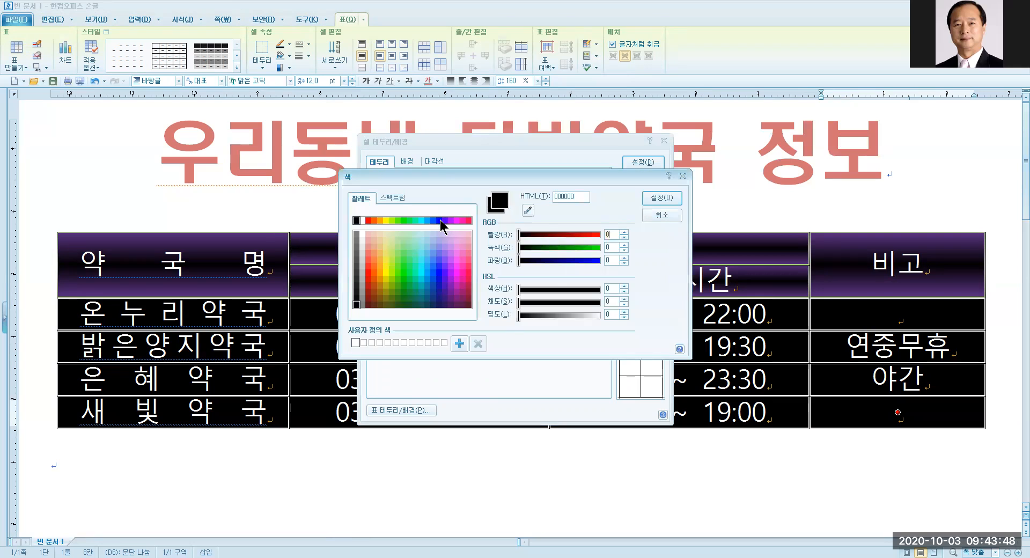
left_click(440, 220)
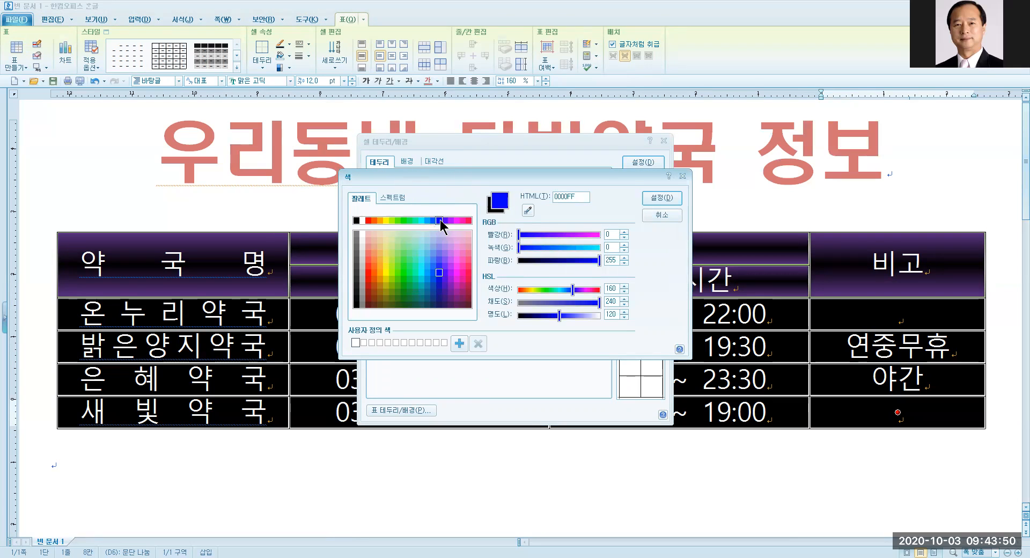
left_click(660, 200)
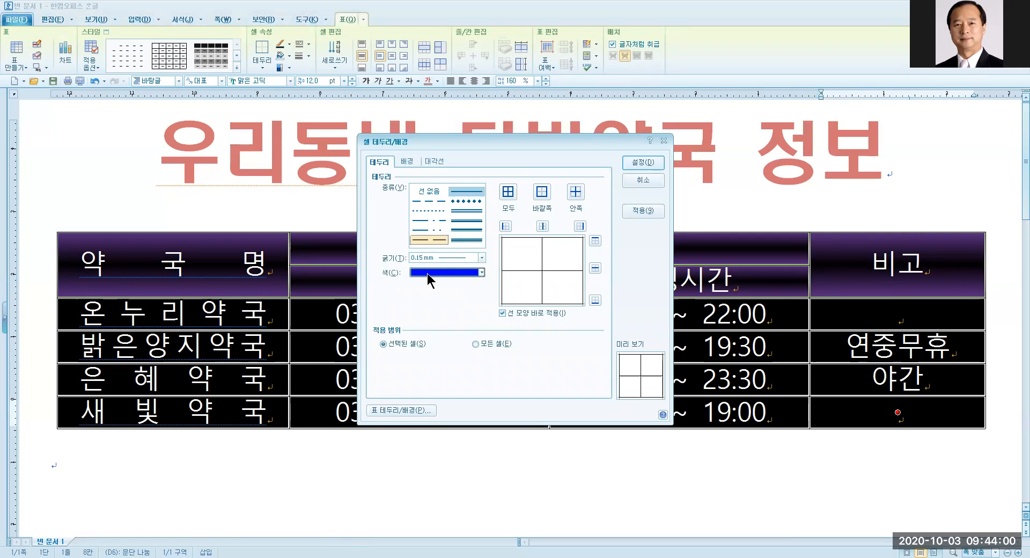
left_click(509, 193)
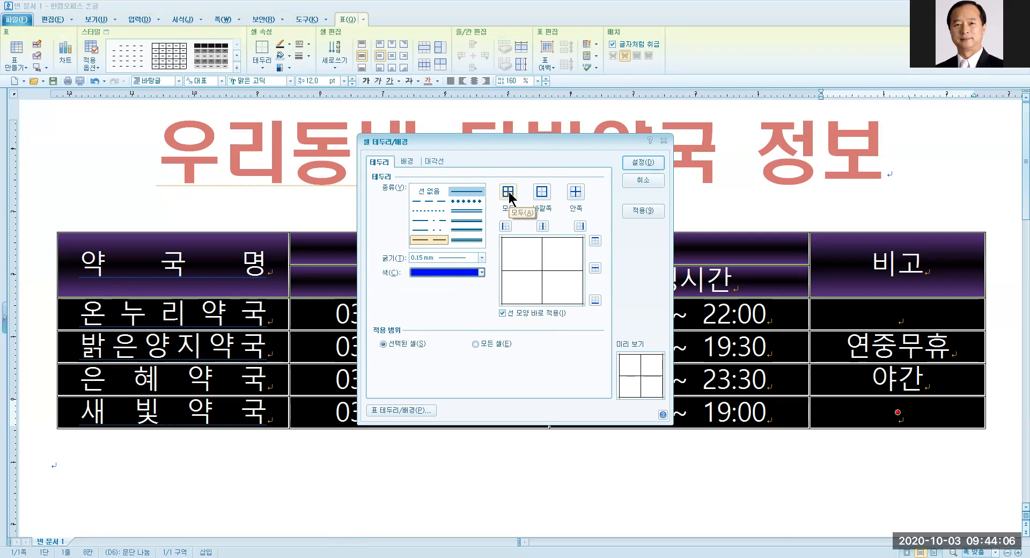
left_click(509, 192)
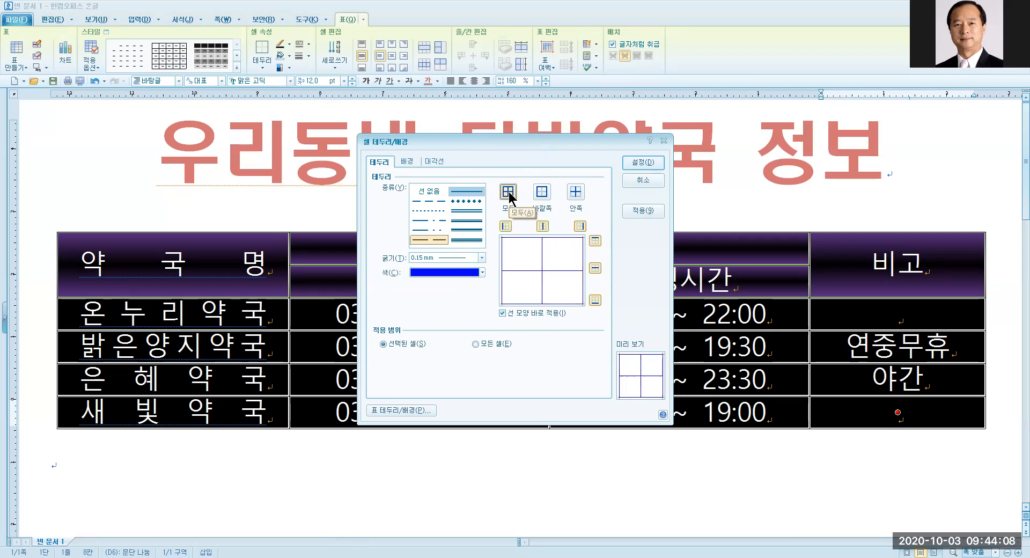
left_click(644, 163)
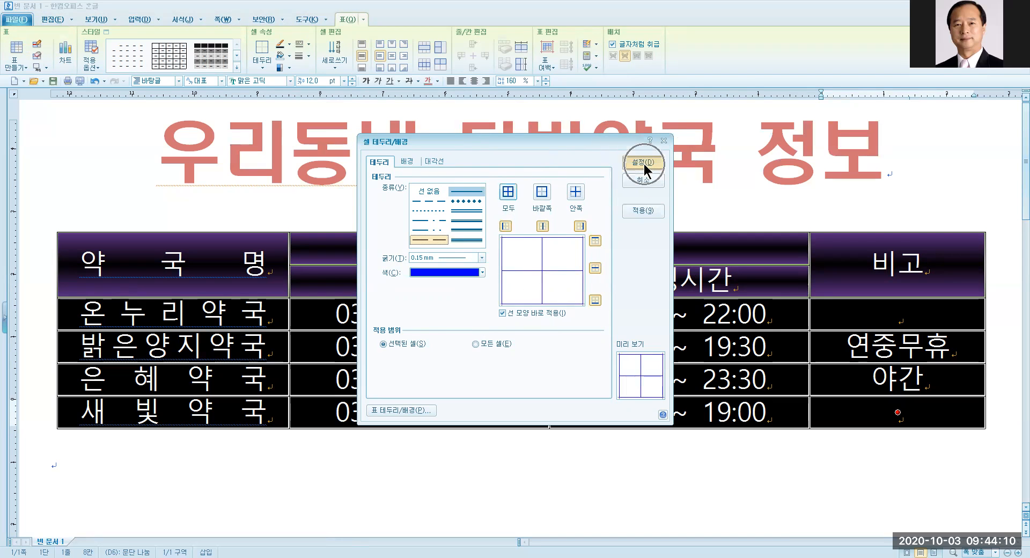
left_click(285, 460)
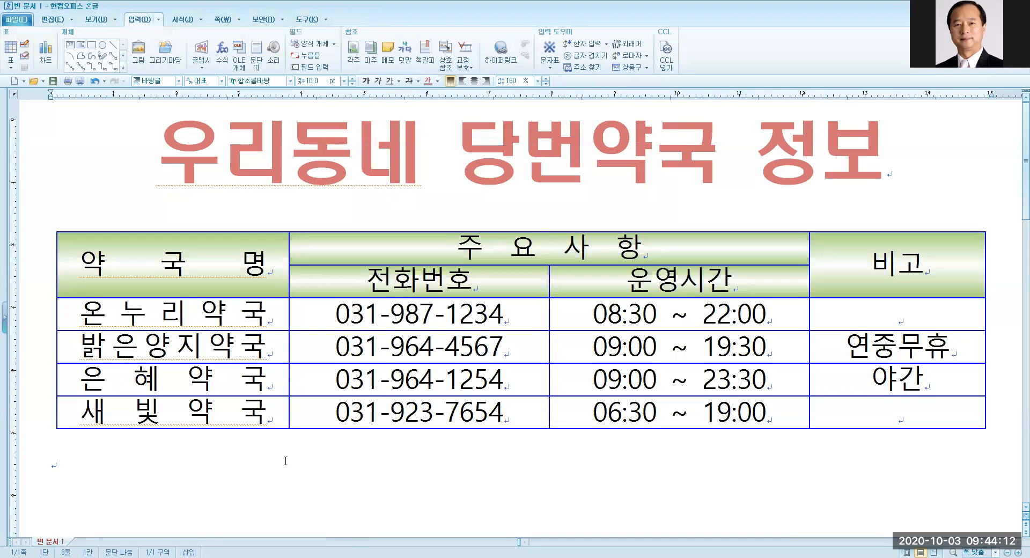